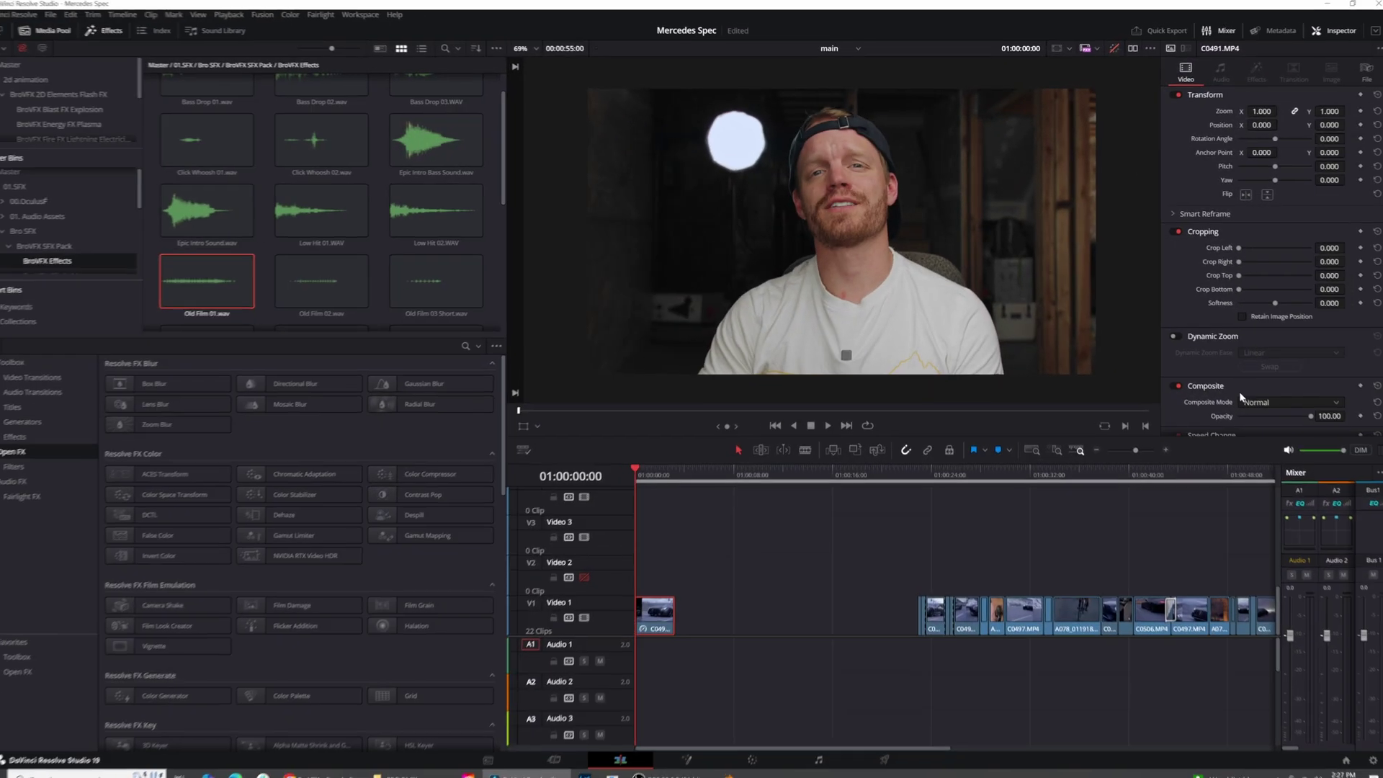
{"action": "scroll", "coordinate": [1240, 386], "scroll_direction": "down", "scroll_amount": 4}
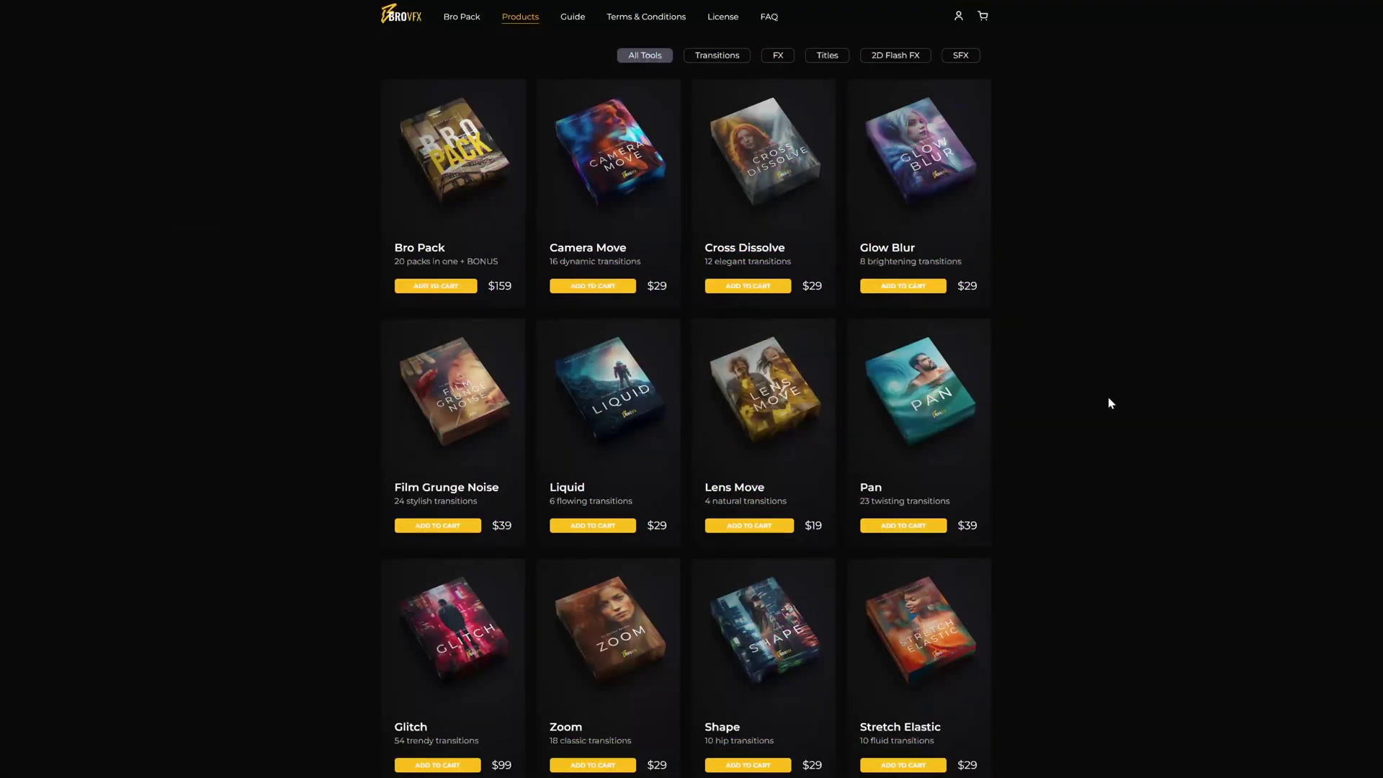
{"action": "mouse_move", "coordinate": [828, 387]}
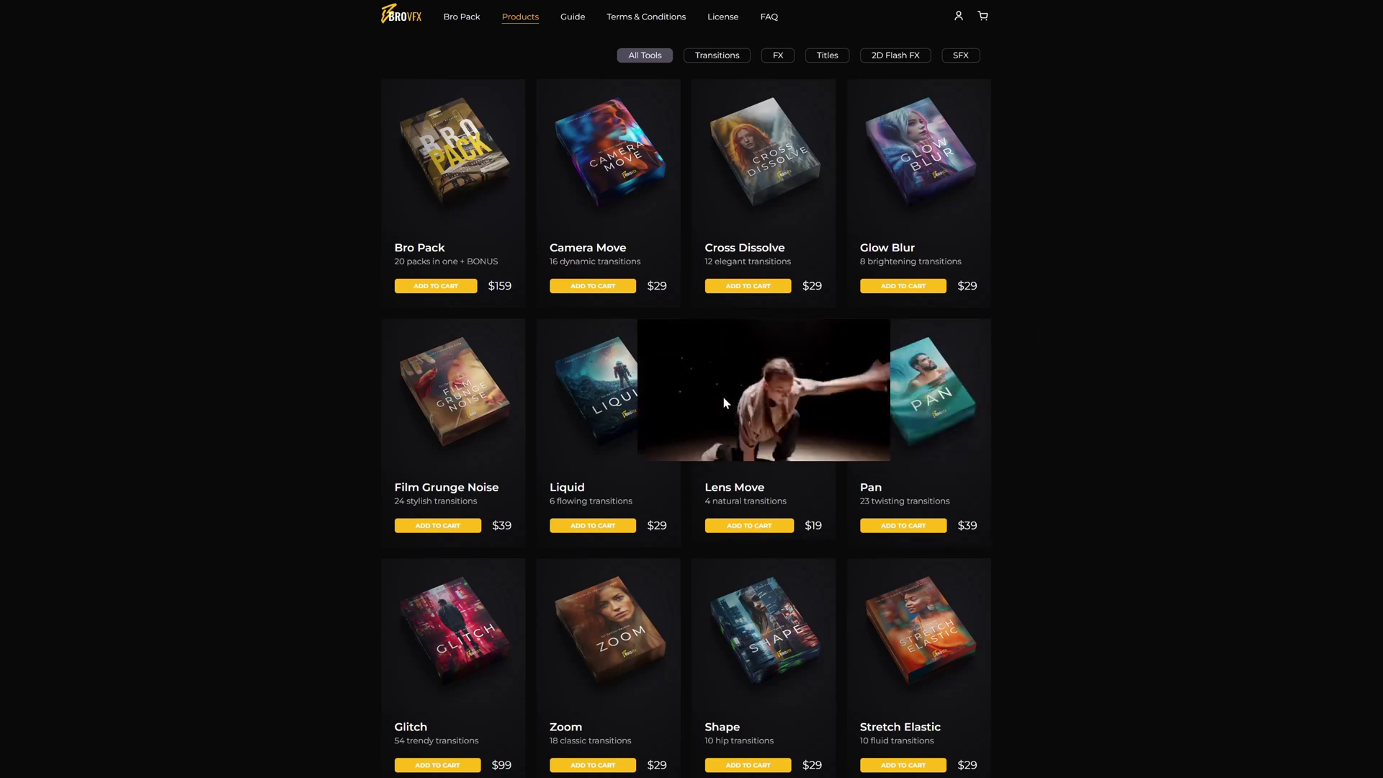
{"action": "scroll", "coordinate": [1119, 443], "scroll_direction": "down", "scroll_amount": 3}
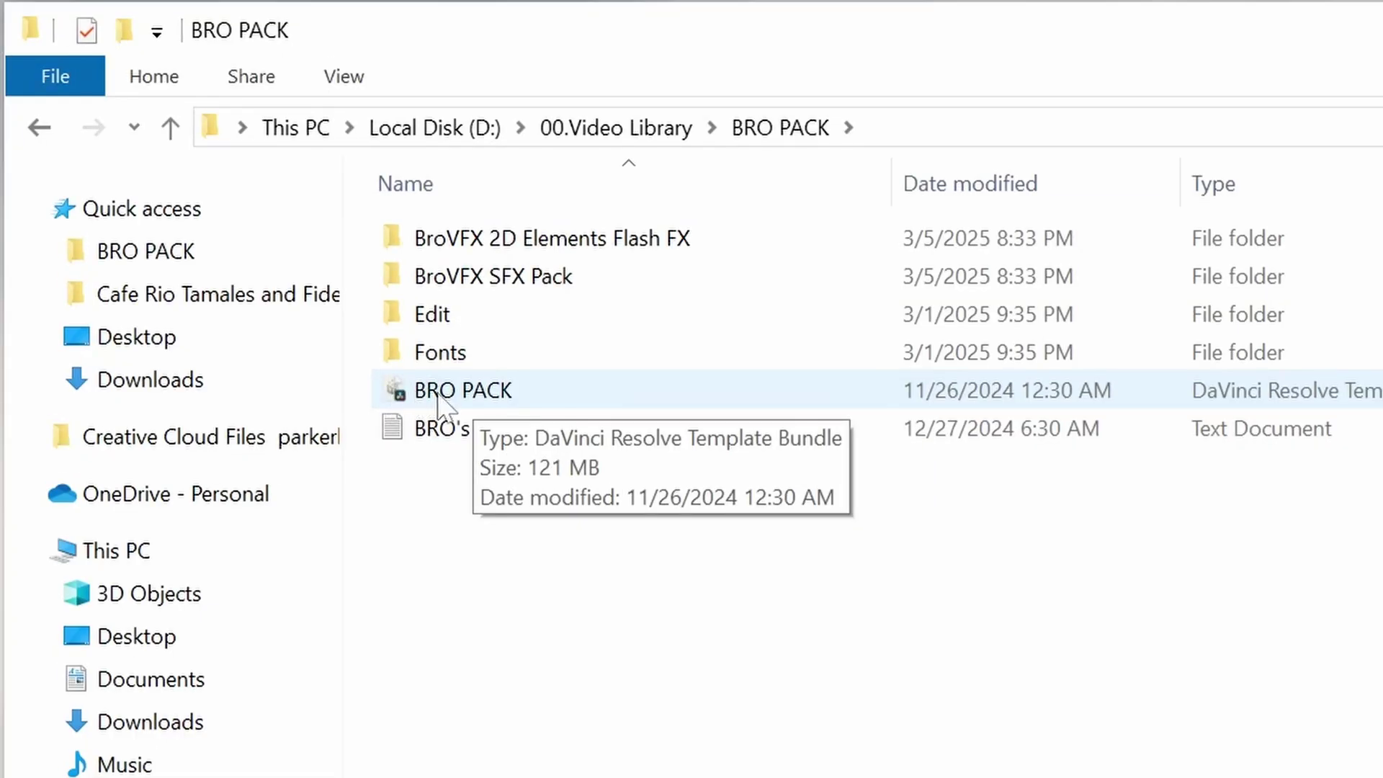
- Open the BRO PACK template bundle for installation in DaVinci Resolve and decline overwriting the existing bundle
{"action": "double_click", "coordinate": [425, 395]}
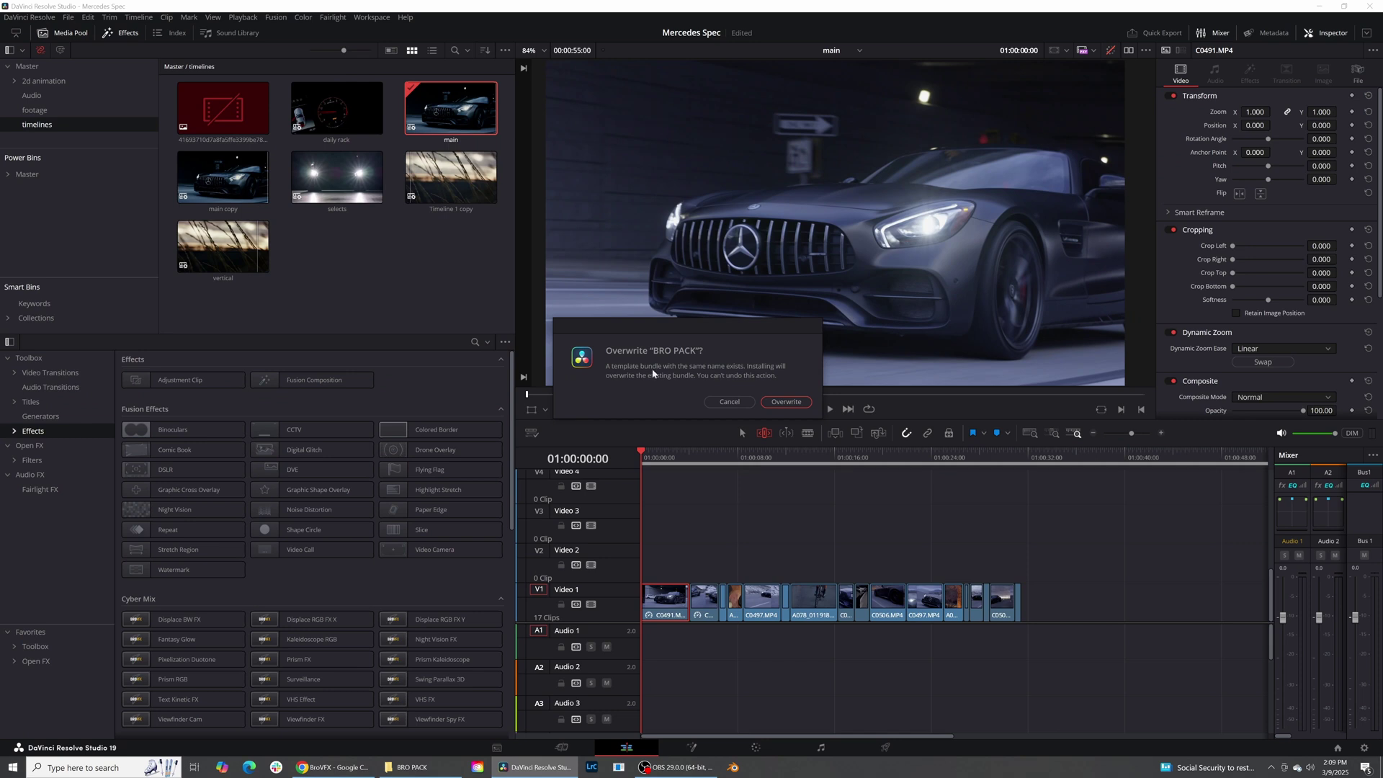
{"action": "left_click", "coordinate": [730, 402]}
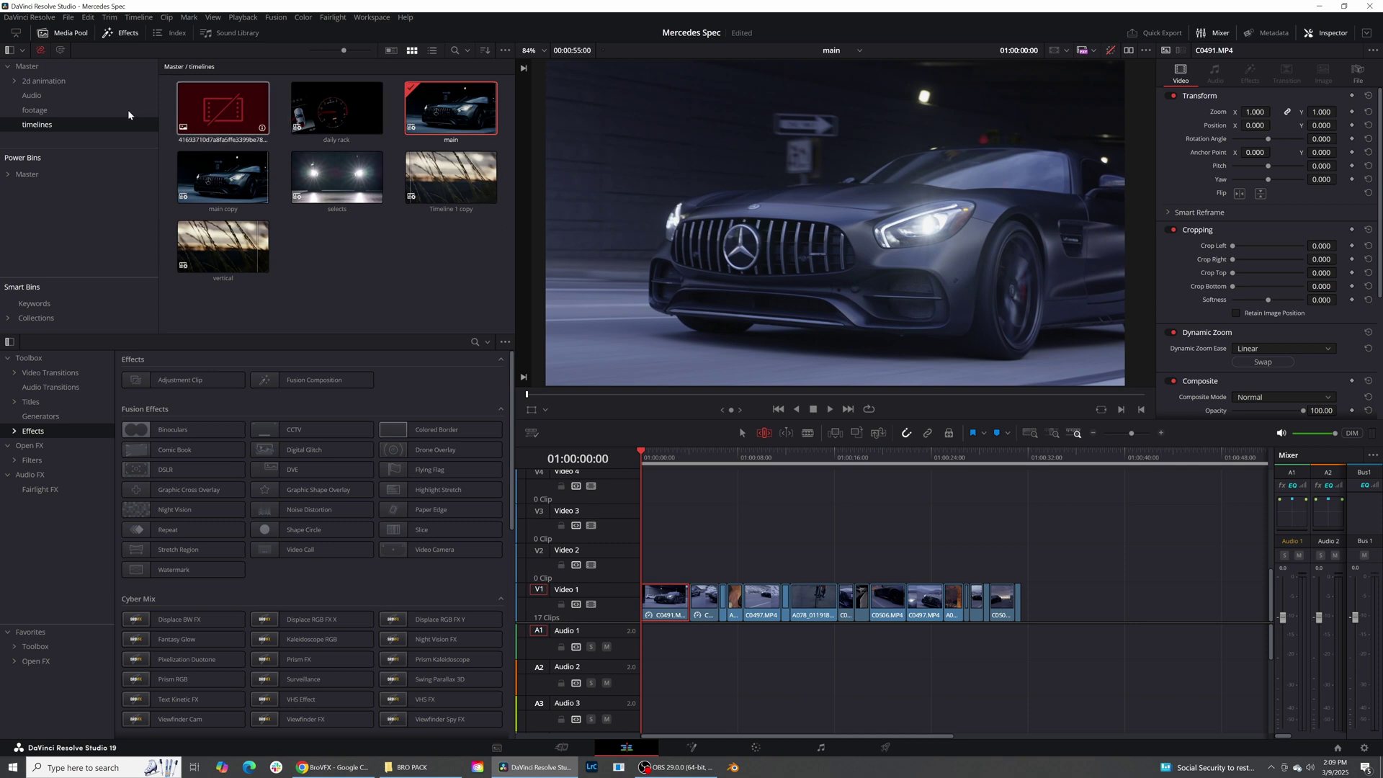
- Look through the clips in the BroVFX Blast FX Explosion and BroVFX Energy FX Plasma bins of the 2d animation folder
{"action": "left_click", "coordinate": [86, 83]}
{"action": "double_click", "coordinate": [225, 108]}
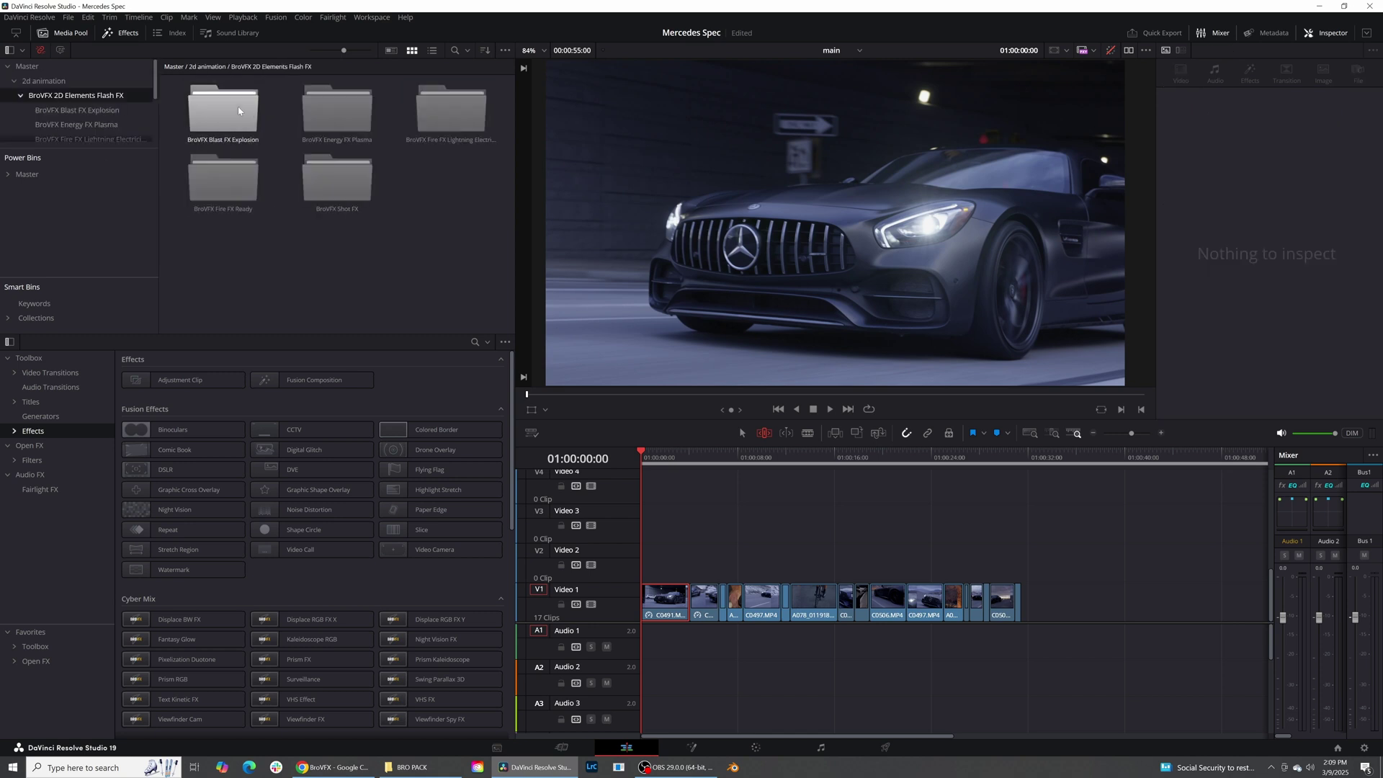
{"action": "double_click", "coordinate": [229, 111]}
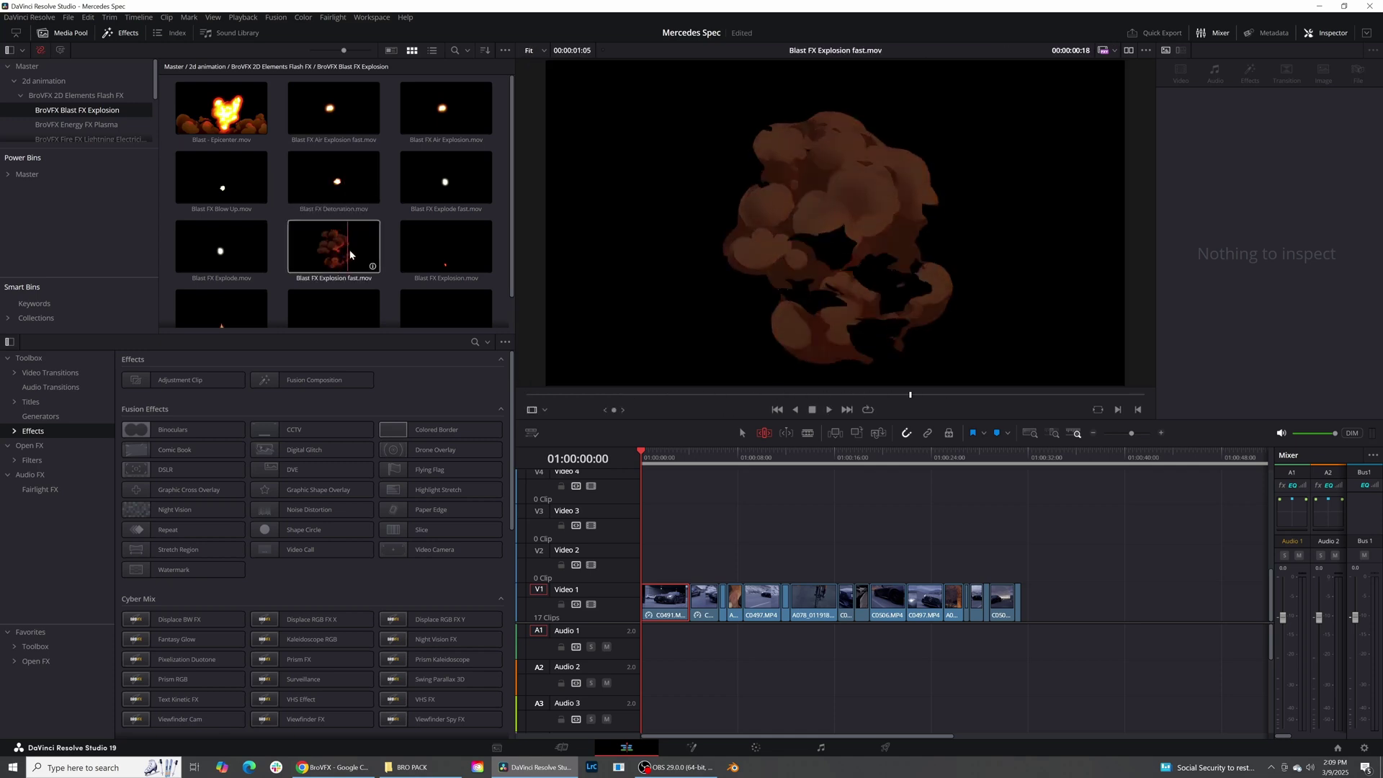
{"action": "scroll", "coordinate": [328, 247], "scroll_direction": "down", "scroll_amount": 1}
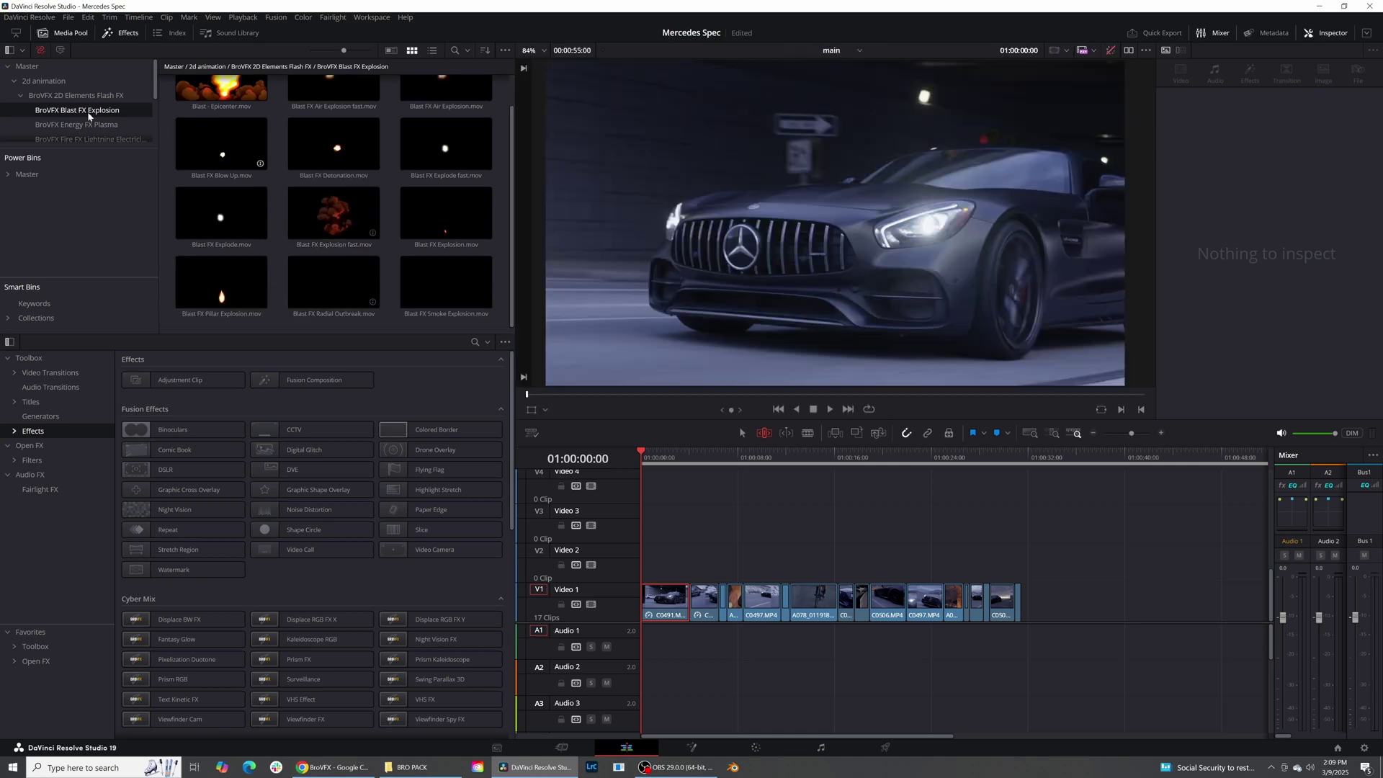
{"action": "left_click", "coordinate": [81, 125]}
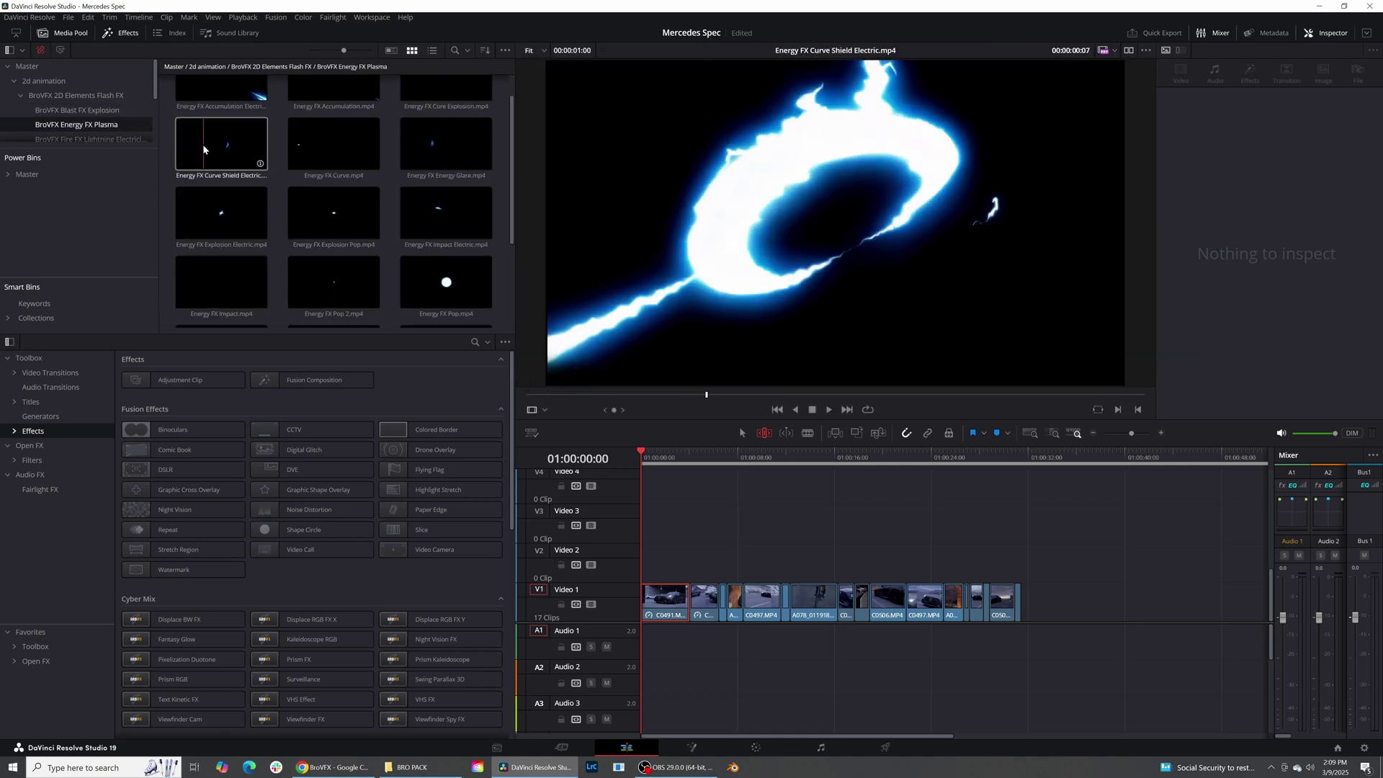
{"action": "scroll", "coordinate": [108, 115], "scroll_direction": "down", "scroll_amount": 1}
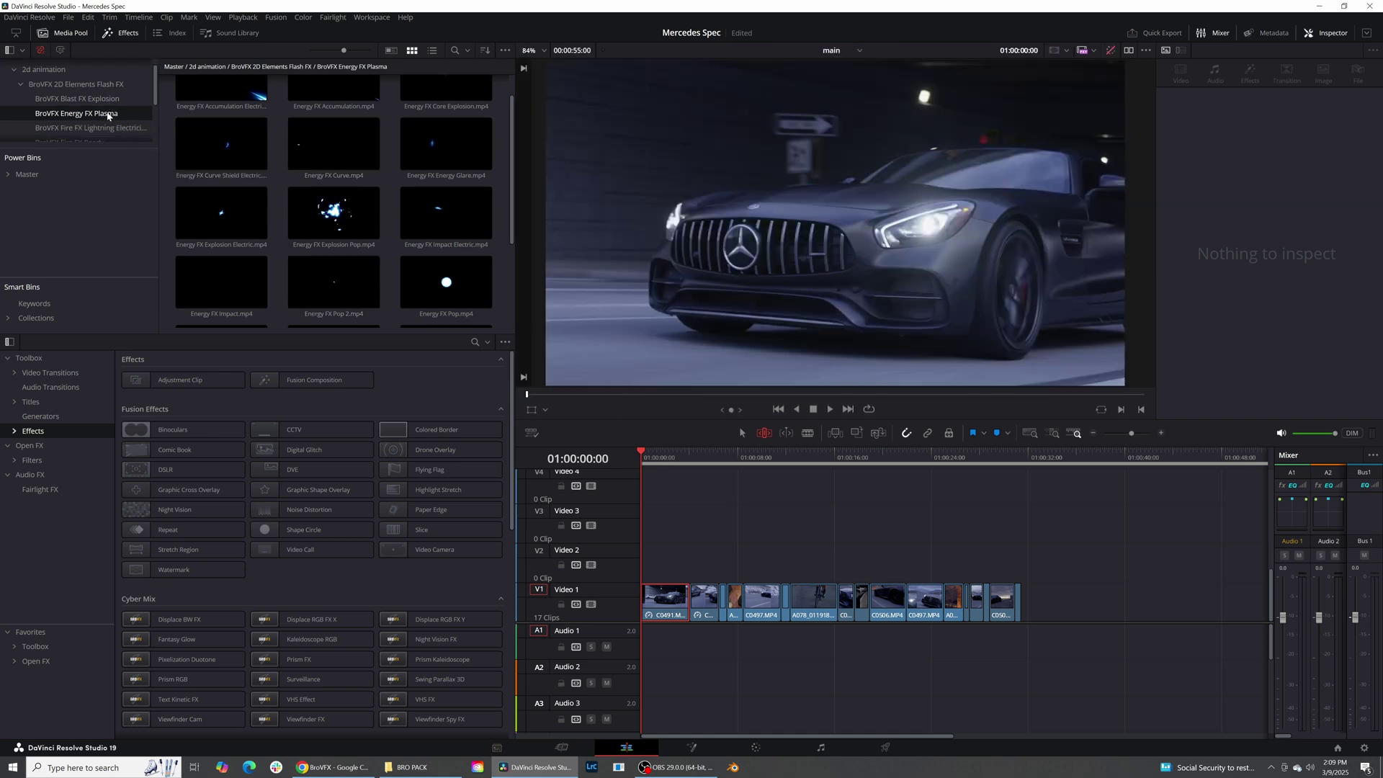
- Place the Power FX Crazy Electricity, Discharge 2 and Electric Ball 3 clips one after another at the start of Video 2
{"action": "left_click", "coordinate": [125, 128]}
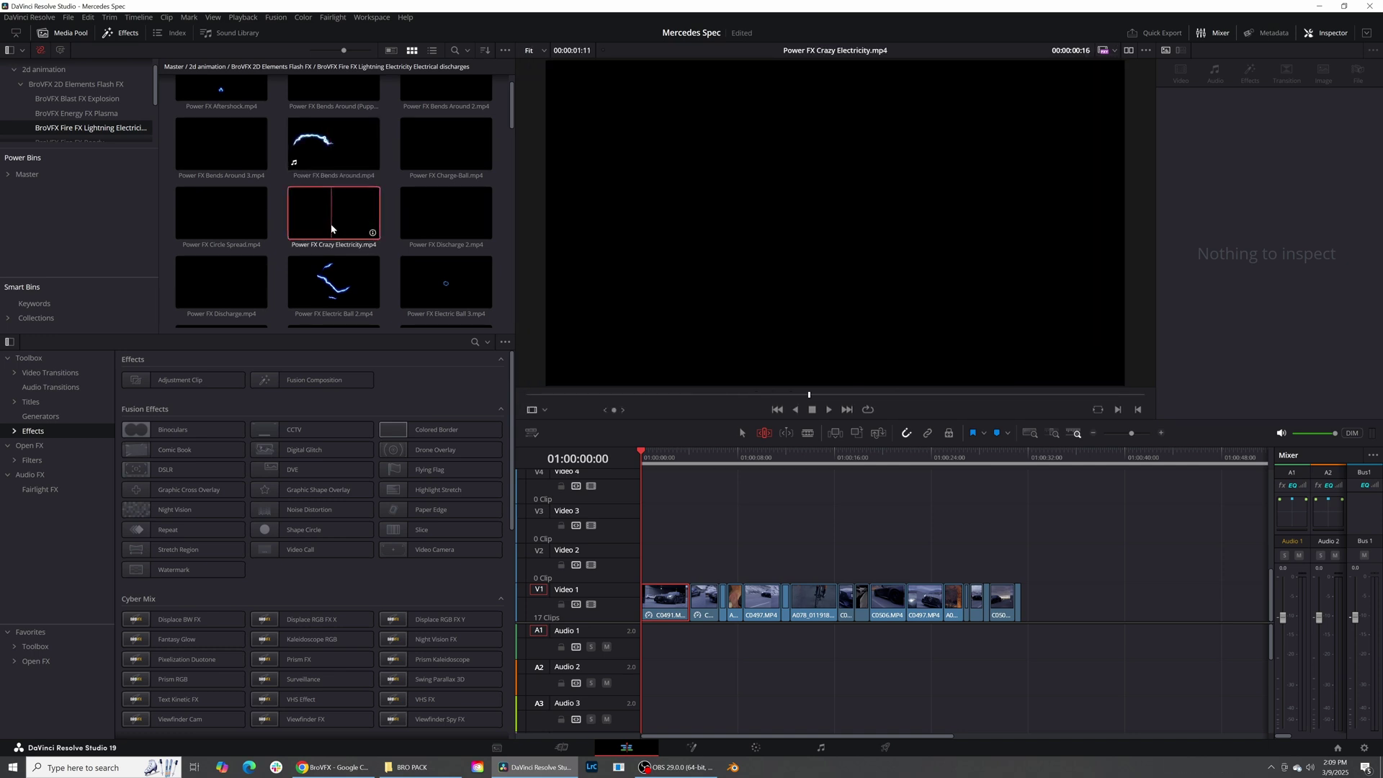
{"action": "left_click_drag", "start_coordinate": [338, 234], "coordinate": [648, 562]}
{"action": "left_click_drag", "start_coordinate": [432, 231], "coordinate": [656, 581]}
{"action": "left_click_drag", "start_coordinate": [440, 283], "coordinate": [667, 585]}
- Set the composite mode of the three electricity clips on Video 2 to Screen
{"action": "left_click_drag", "start_coordinate": [727, 548], "coordinate": [622, 577]}
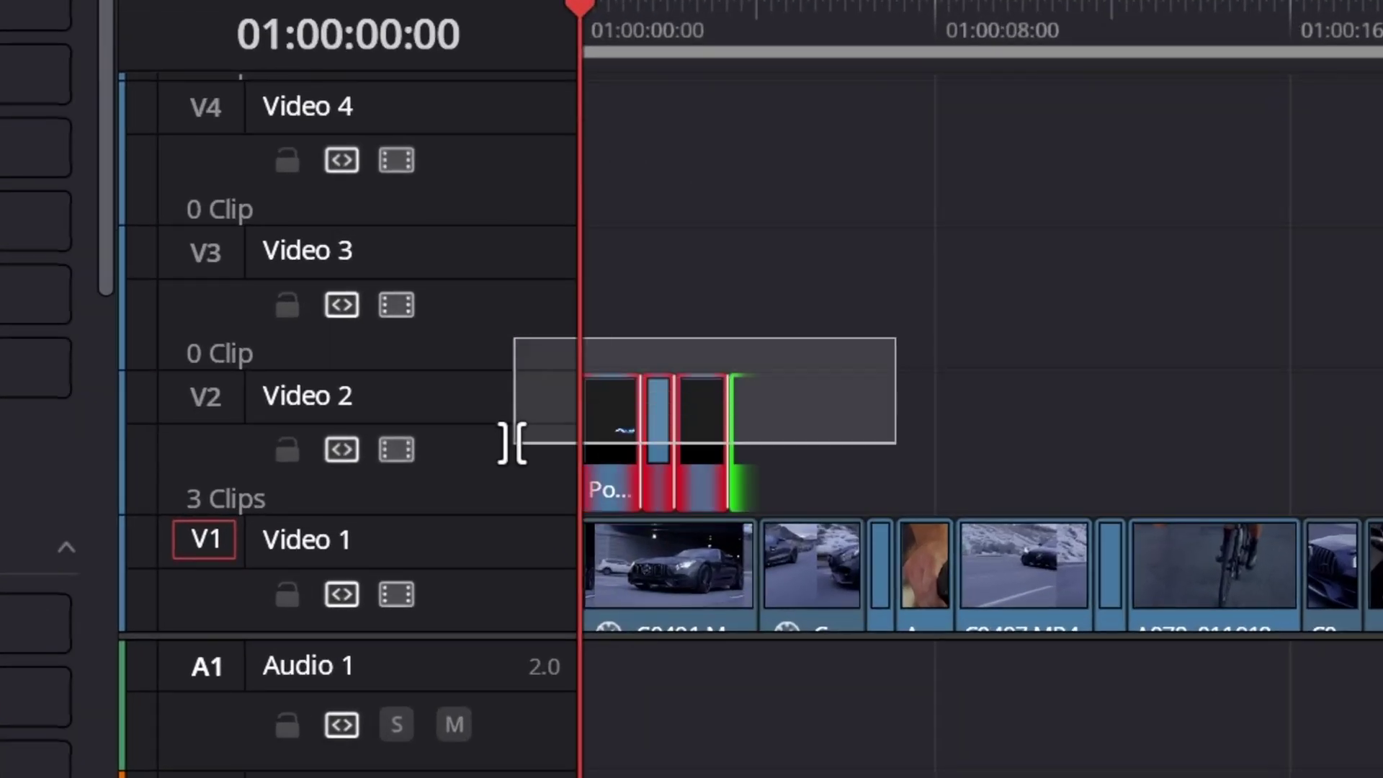
{"action": "left_click_drag", "start_coordinate": [513, 443], "coordinate": [513, 443]}
{"action": "left_click", "coordinate": [828, 431]}
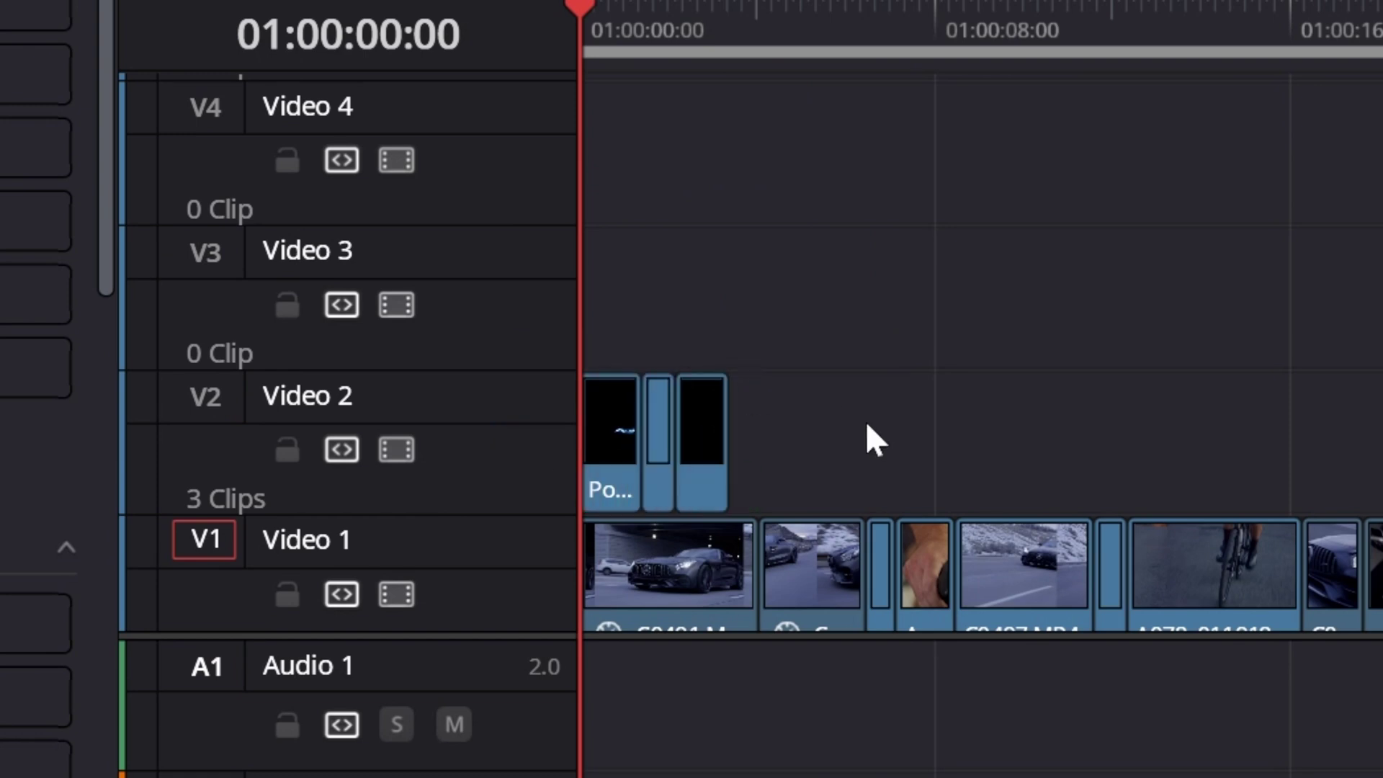
{"action": "left_click_drag", "start_coordinate": [779, 423], "coordinate": [491, 434]}
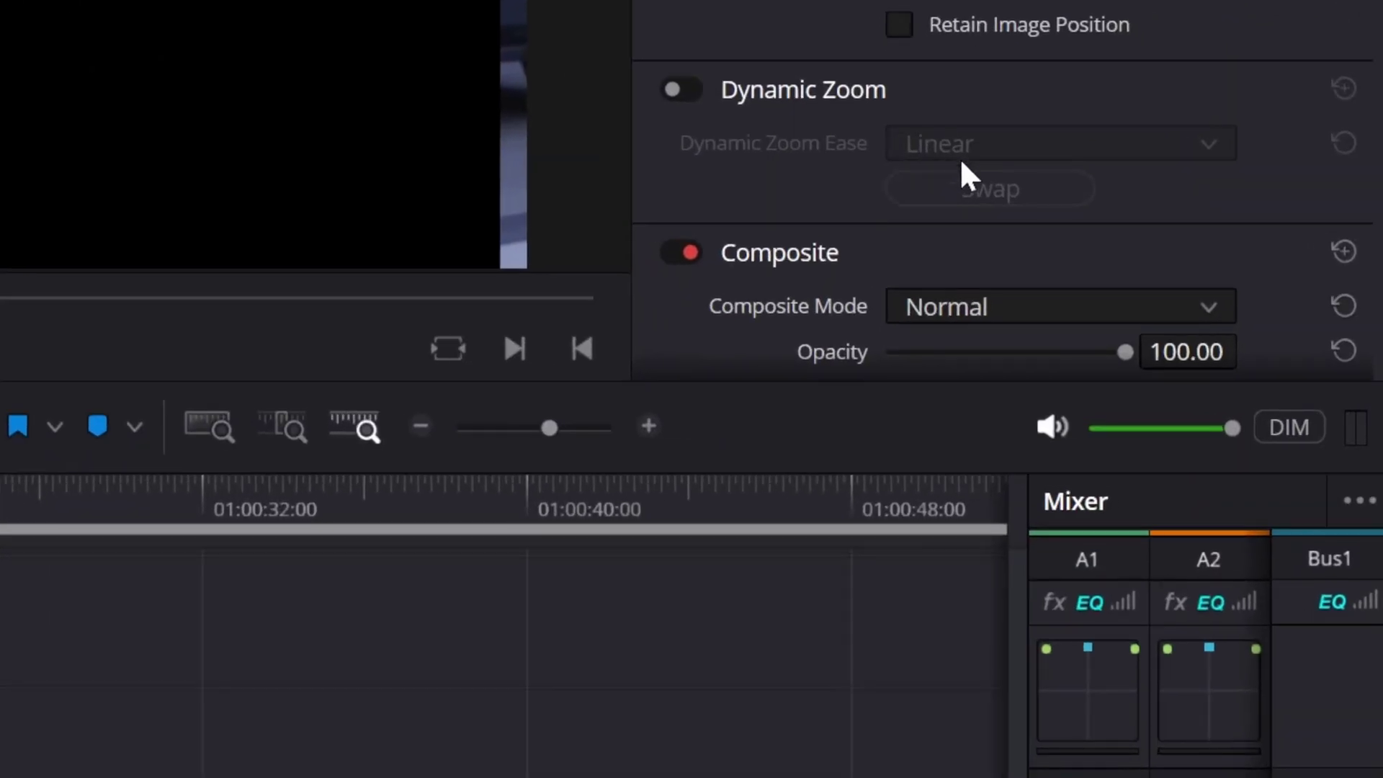
{"action": "scroll", "coordinate": [973, 187], "scroll_direction": "down", "scroll_amount": 3}
{"action": "left_click", "coordinate": [974, 207]}
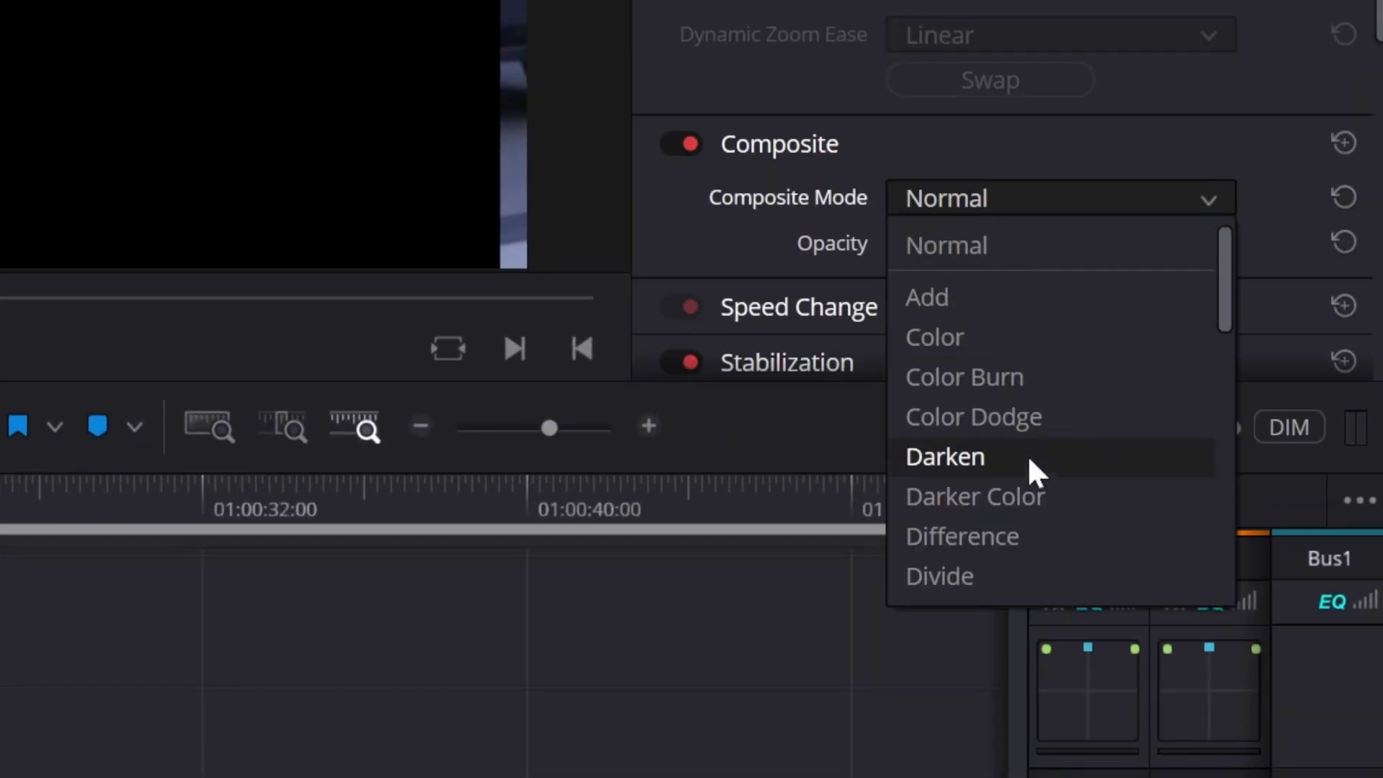
{"action": "scroll", "coordinate": [1049, 473], "scroll_direction": "down", "scroll_amount": 5}
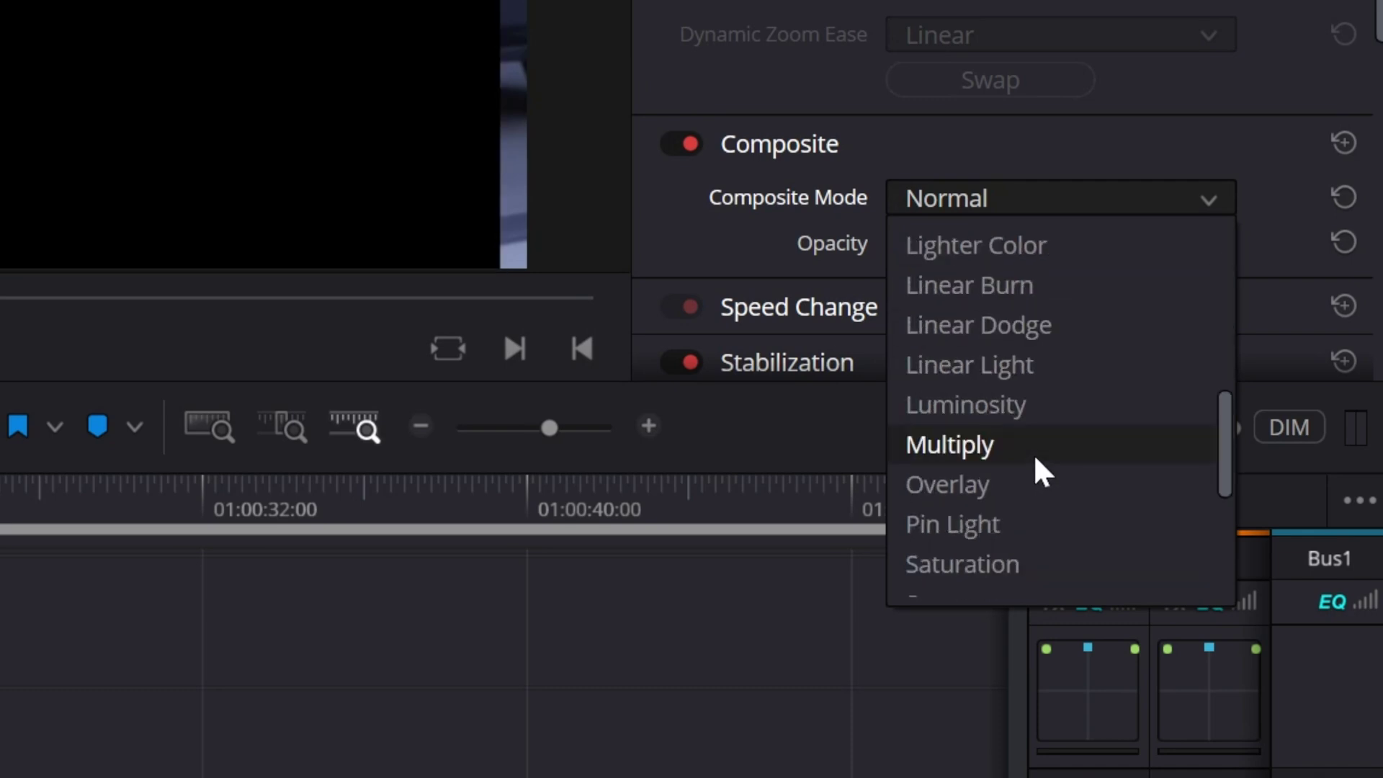
{"action": "scroll", "coordinate": [1031, 370], "scroll_direction": "down", "scroll_amount": 3}
{"action": "left_click", "coordinate": [1031, 366]}
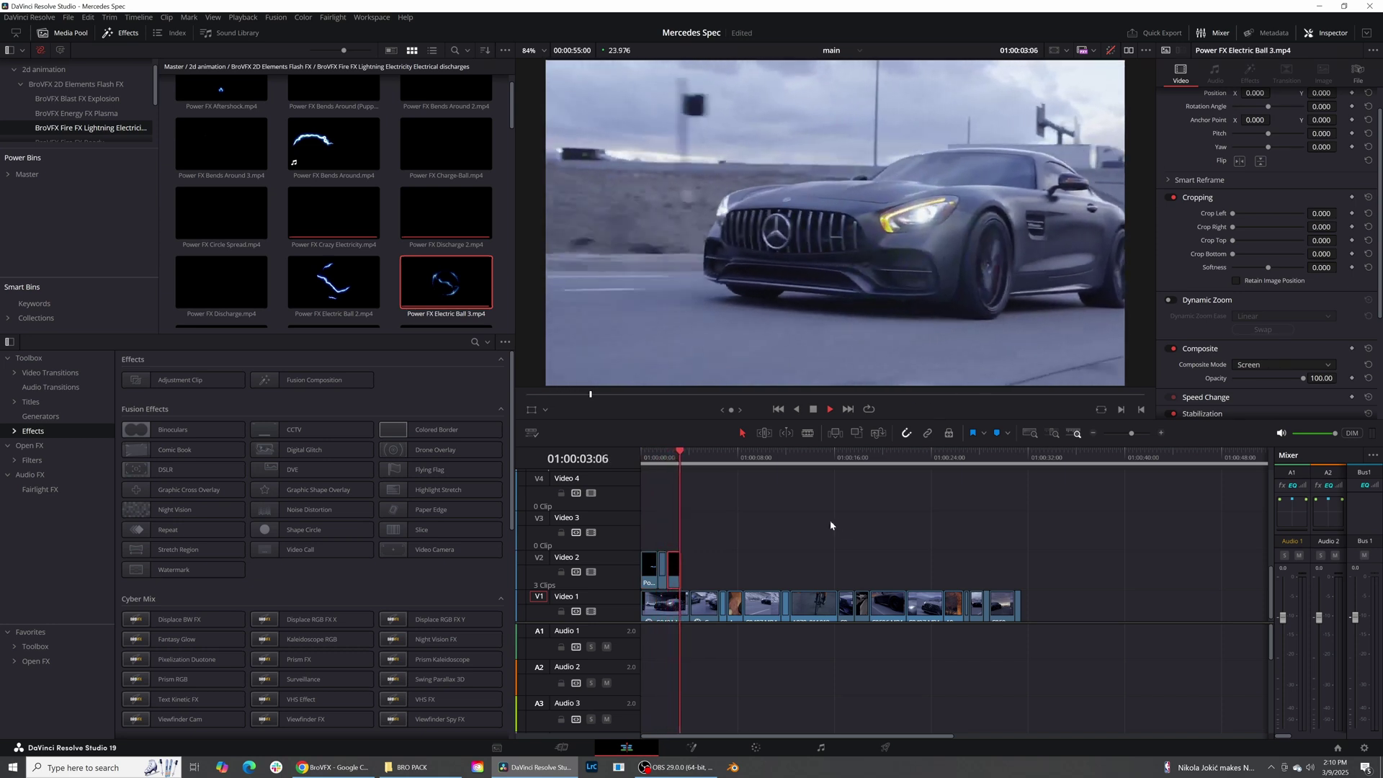
- Stop playback and delete the three electricity clips from Video 2
{"action": "key", "text": "space"}
{"action": "left_click_drag", "start_coordinate": [742, 542], "coordinate": [634, 562]}
{"action": "key", "text": "BackSpace"}
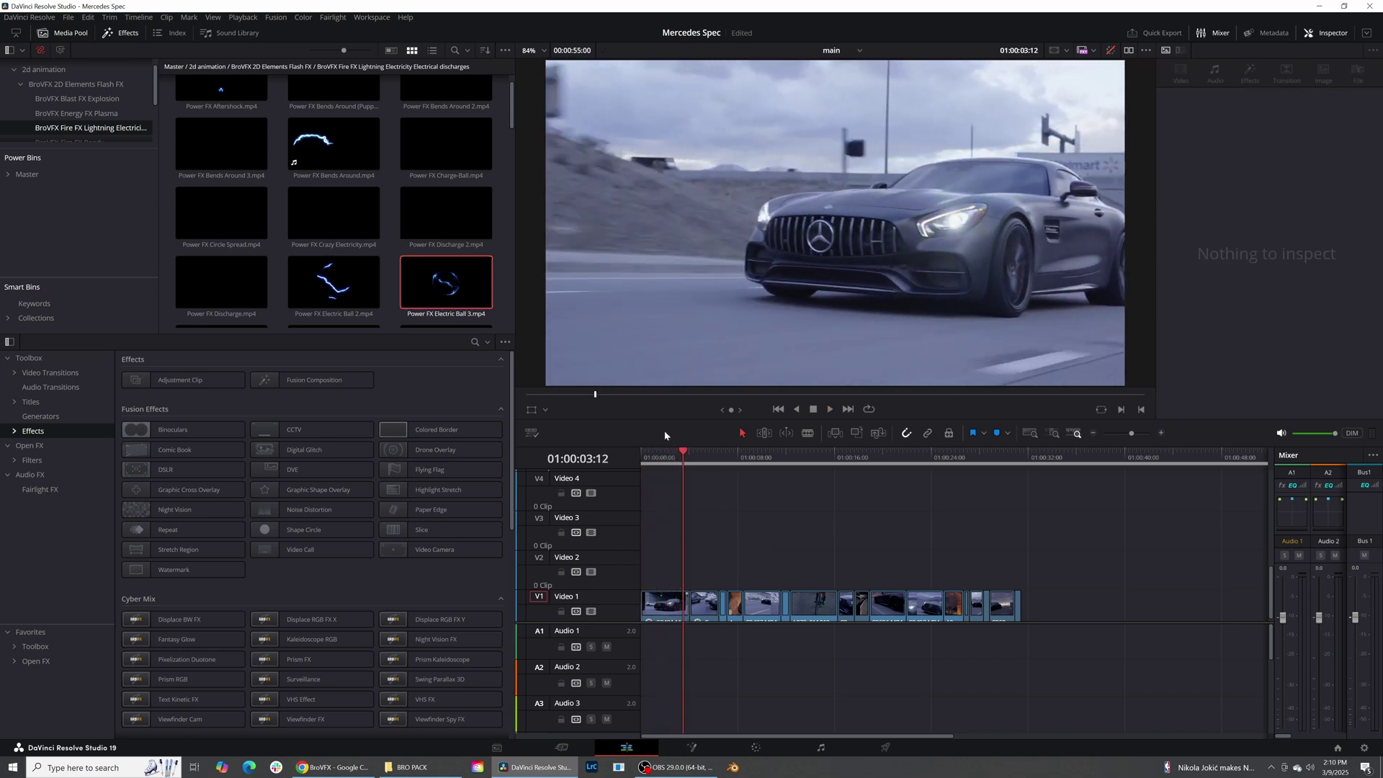
- Open the 02. VFX assets folder in the Master power bin
{"action": "scroll", "coordinate": [247, 185], "scroll_direction": "down", "scroll_amount": 1}
{"action": "left_click", "coordinate": [27, 175]}
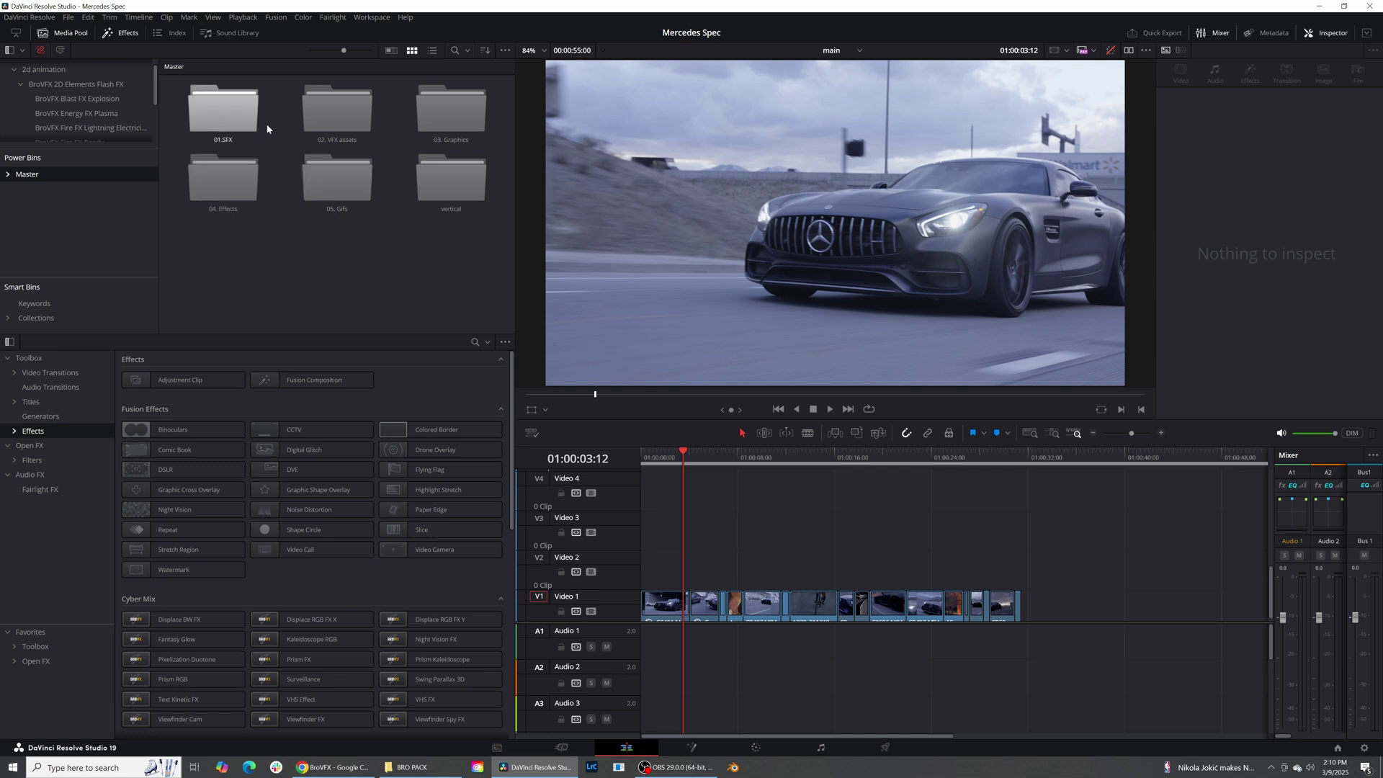
{"action": "left_click", "coordinate": [320, 135]}
{"action": "double_click", "coordinate": [320, 134]}
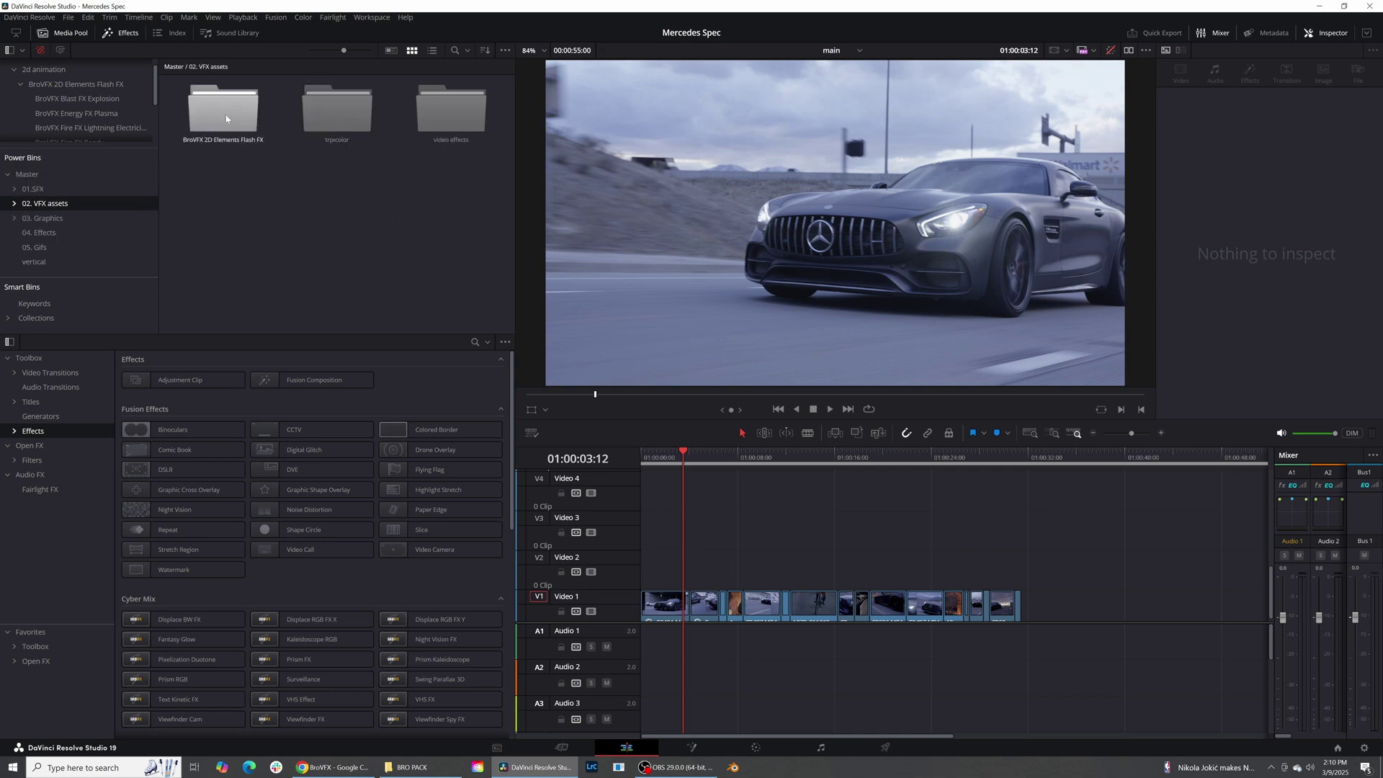
- View the import options for the BroVFX 2D Elements Flash FX folder on drive D and return to the Edit page
{"action": "key", "text": "shift+2"}
{"action": "left_click", "coordinate": [44, 96]}
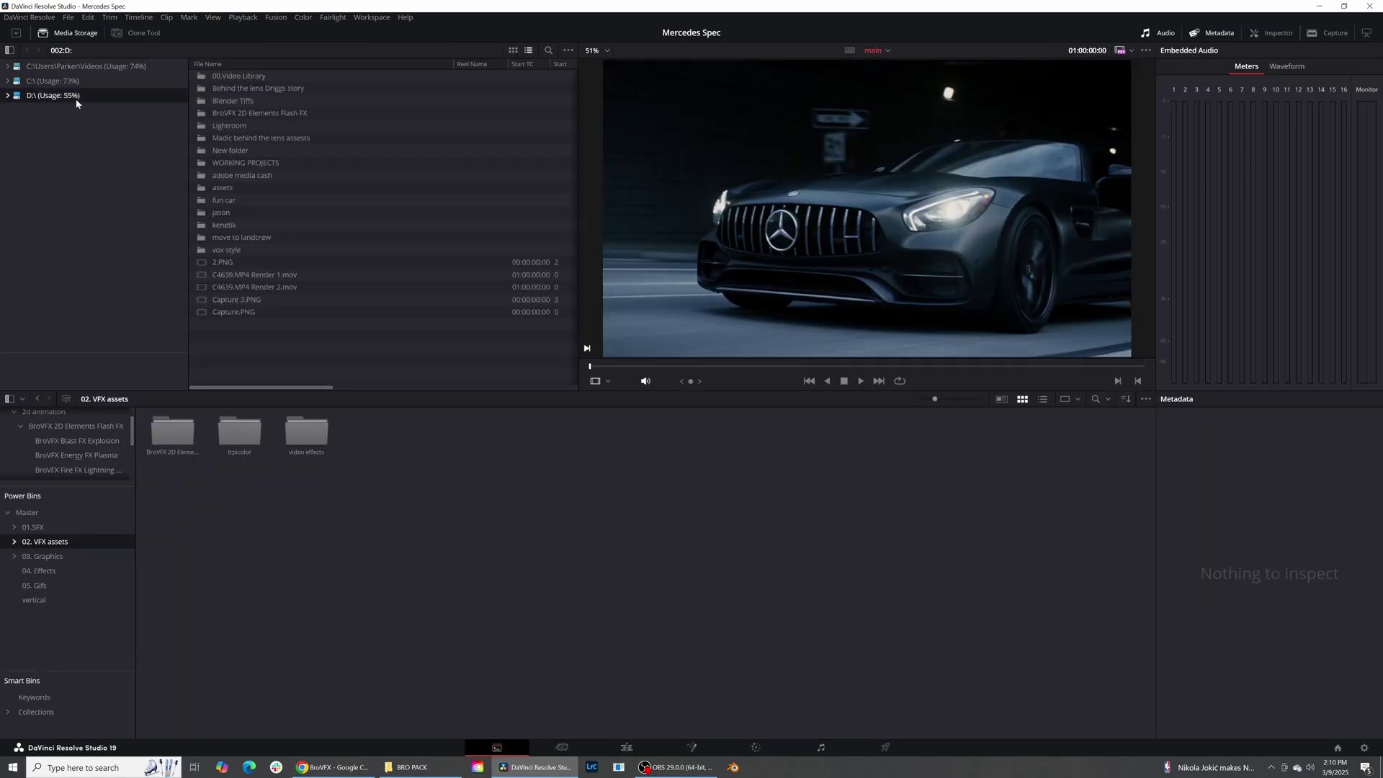
{"action": "right_click", "coordinate": [211, 116]}
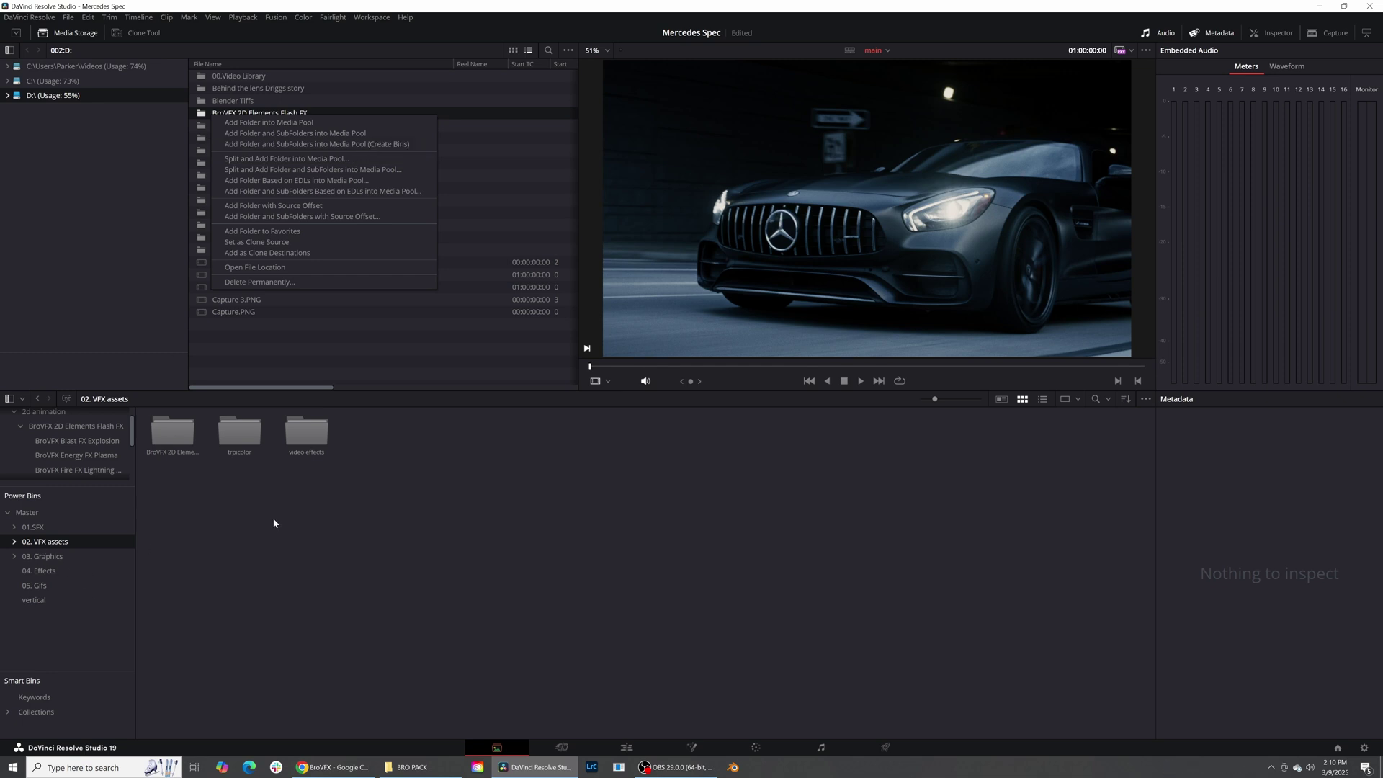
{"action": "key", "text": "shift+4"}
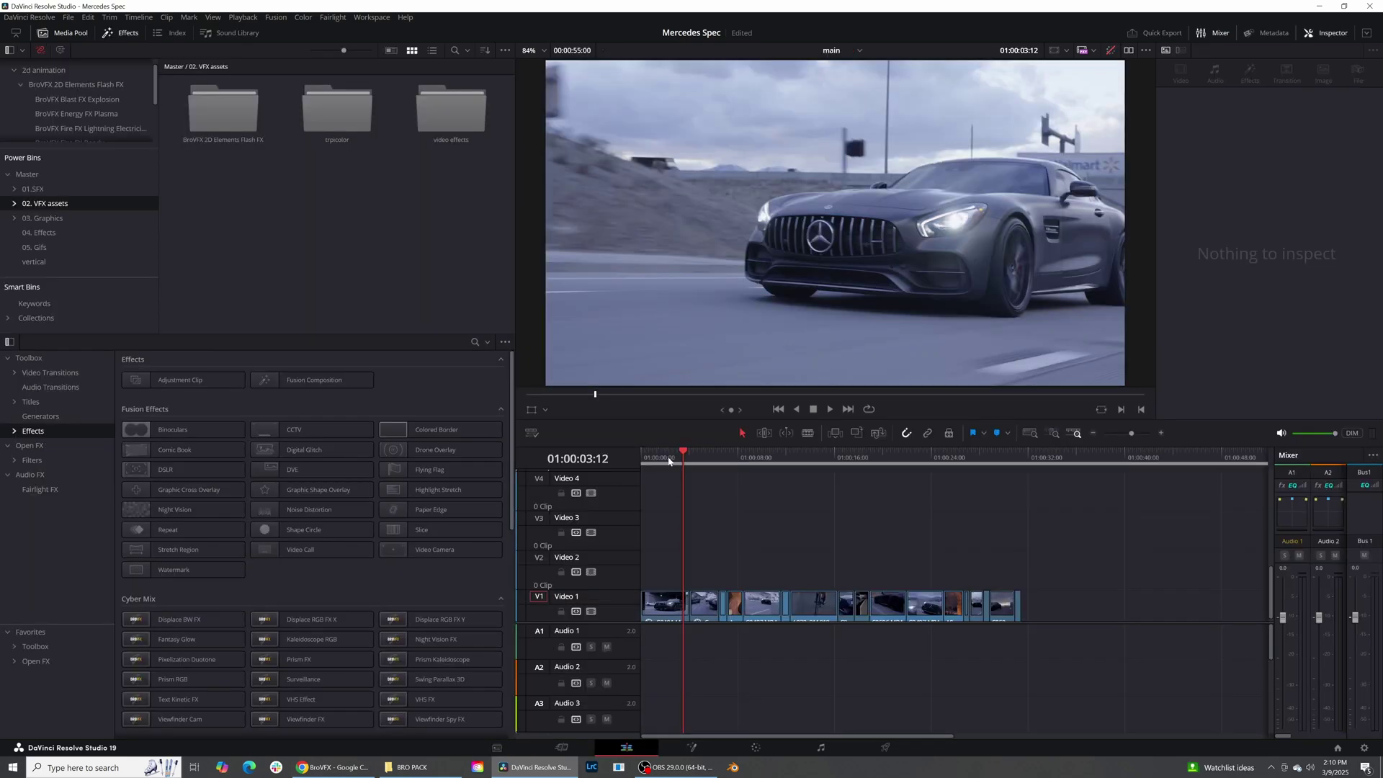
- Move the playhead back to the first car clip and examine the installed effects and video transitions, including Cyber Mix through FrameFX
{"action": "left_click_drag", "start_coordinate": [669, 461], "coordinate": [648, 464]}
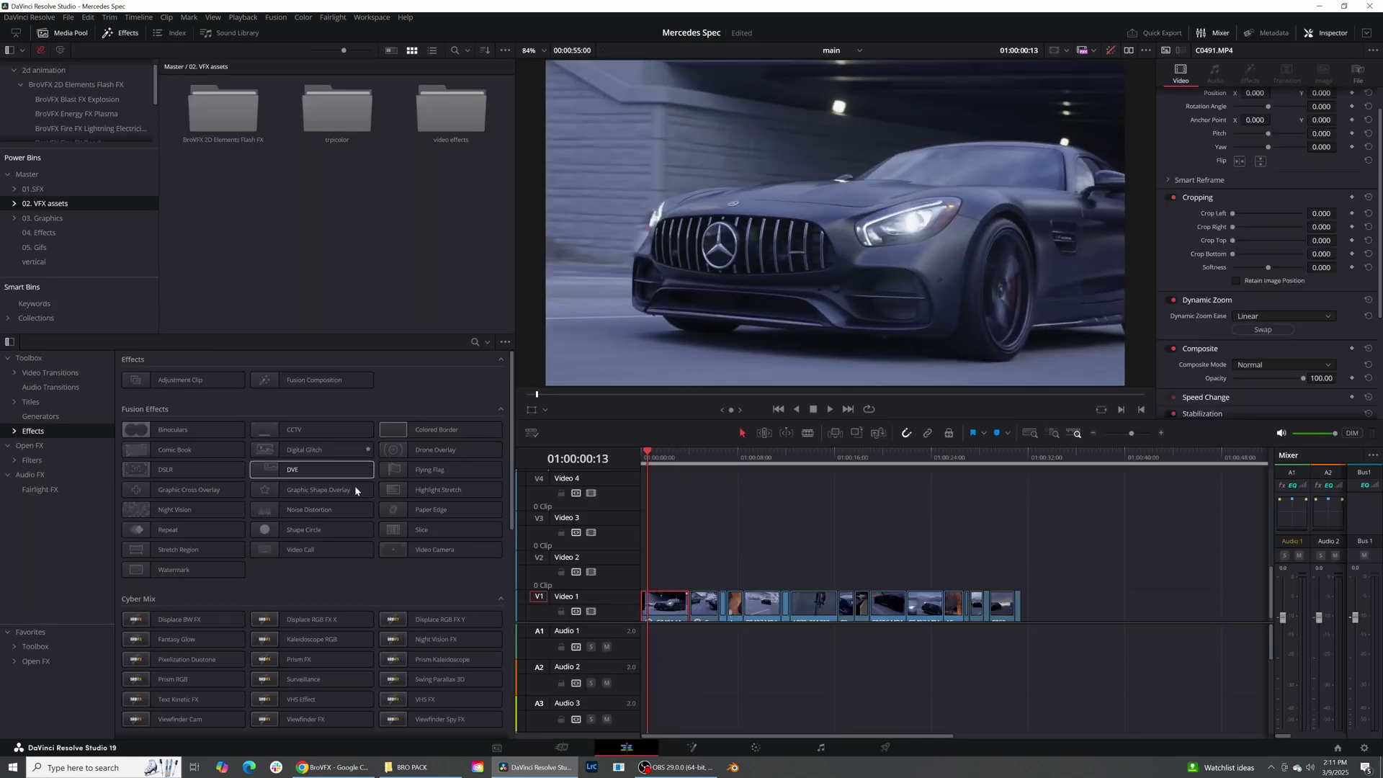
{"action": "scroll", "coordinate": [348, 502], "scroll_direction": "down", "scroll_amount": 2}
{"action": "scroll", "coordinate": [338, 474], "scroll_direction": "up", "scroll_amount": 1}
{"action": "left_click", "coordinate": [62, 33]}
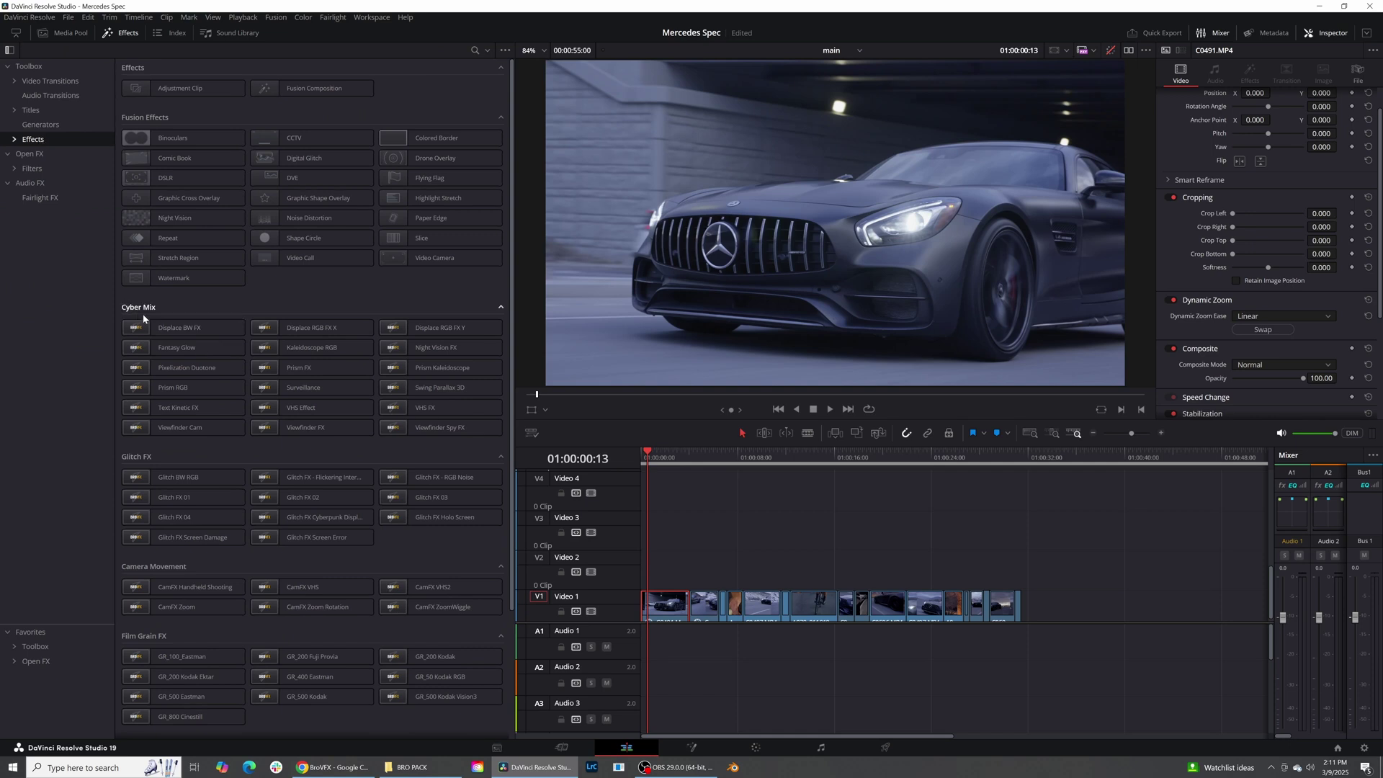
{"action": "scroll", "coordinate": [170, 488], "scroll_direction": "down", "scroll_amount": 3}
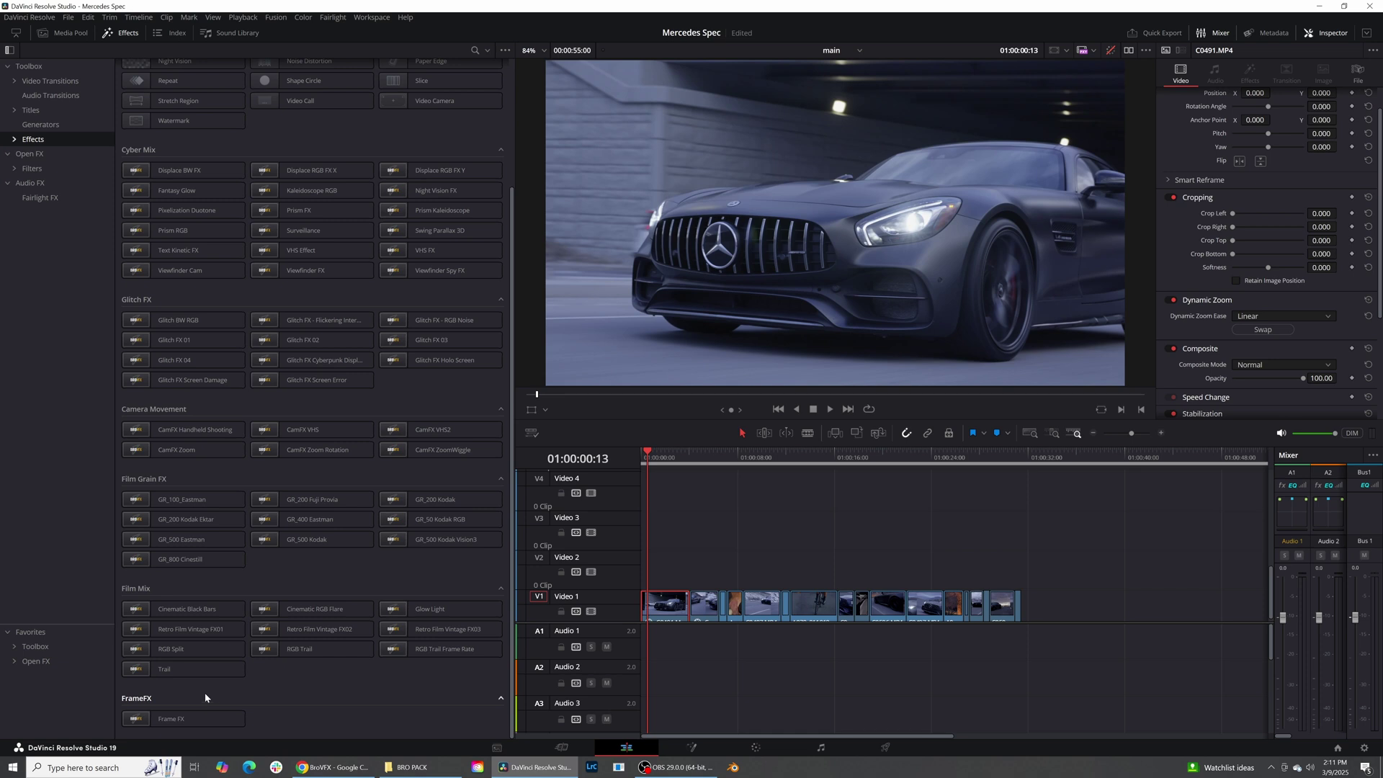
{"action": "left_click", "coordinate": [46, 96]}
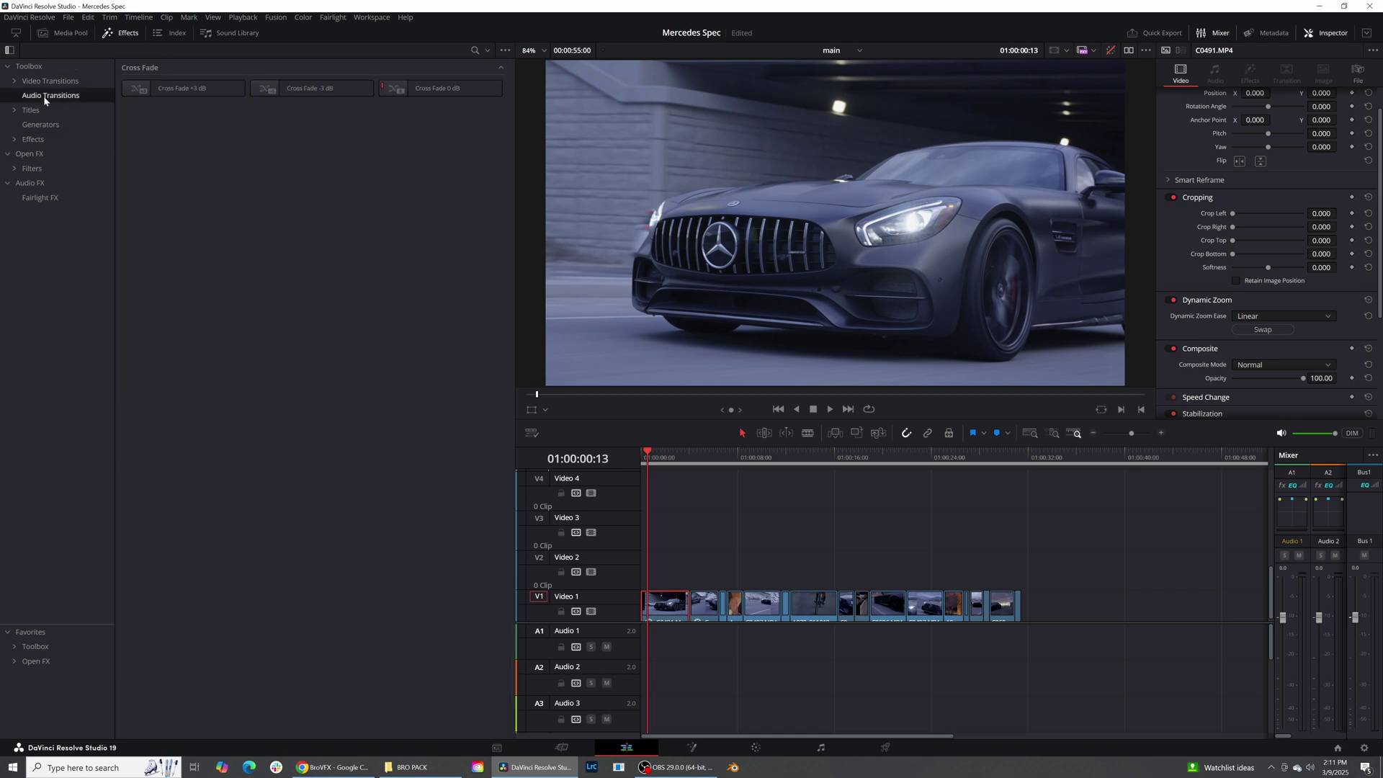
{"action": "left_click", "coordinate": [47, 83]}
{"action": "scroll", "coordinate": [278, 254], "scroll_direction": "down", "scroll_amount": 3}
{"action": "scroll", "coordinate": [278, 254], "scroll_direction": "down", "scroll_amount": 7}
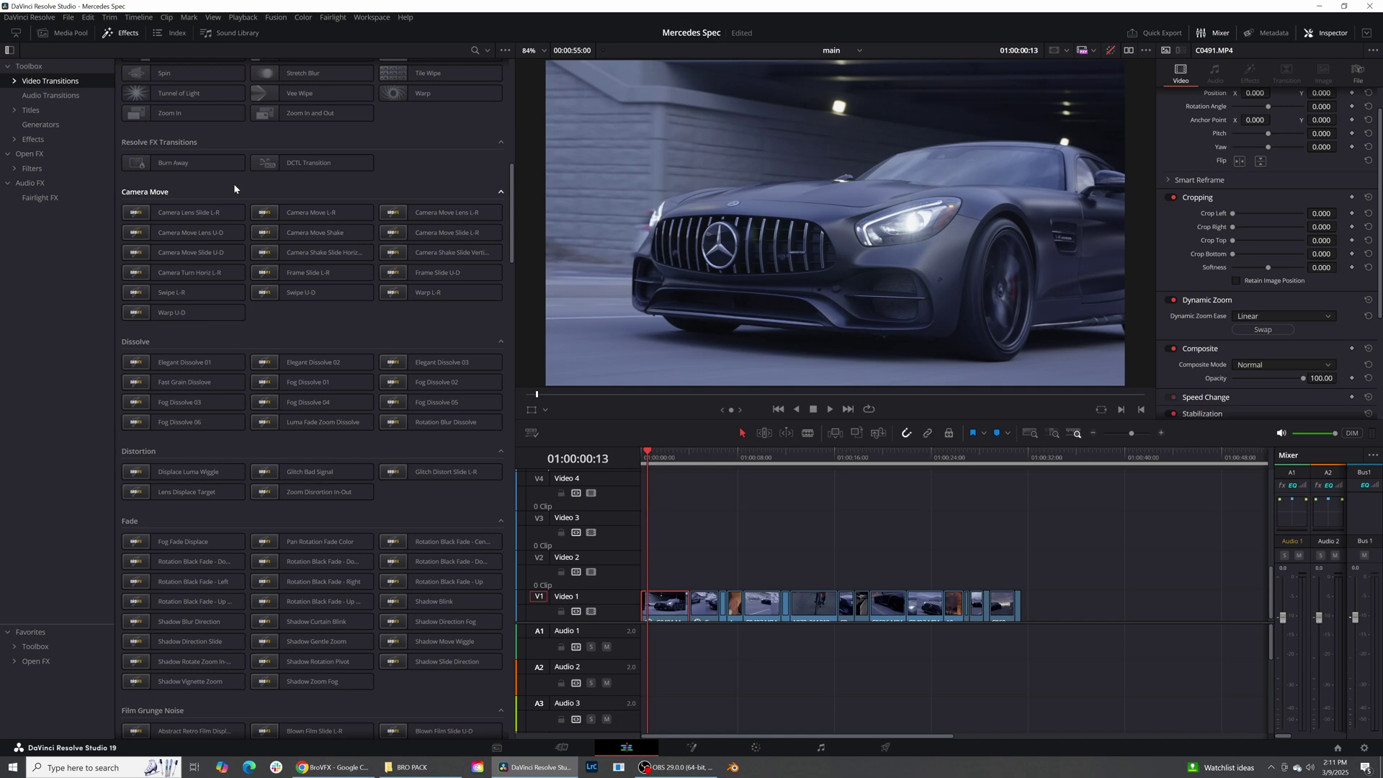
{"action": "left_click_drag", "start_coordinate": [511, 199], "coordinate": [510, 247]}
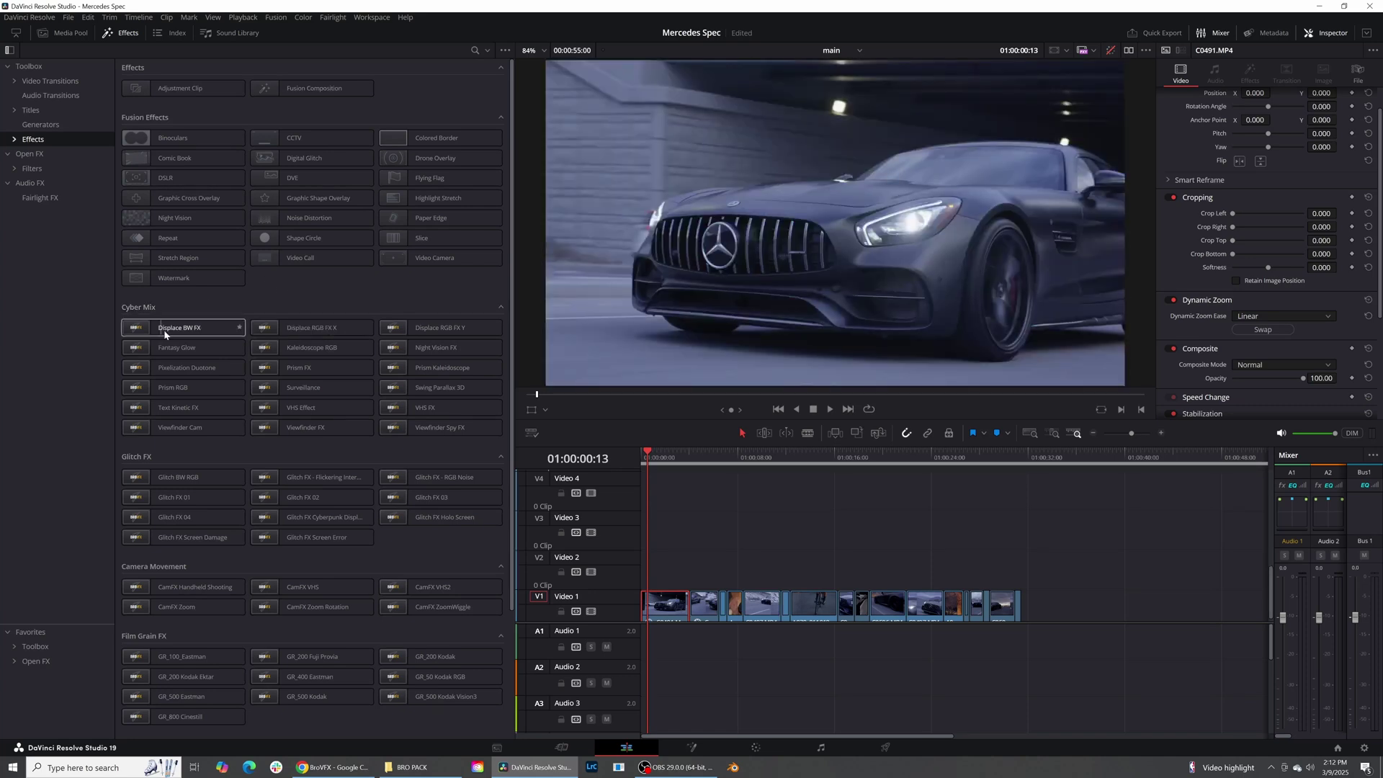
- Preview the Displace BW FX and Cinematic Black Bars effects on the footage
{"action": "left_click", "coordinate": [166, 334]}
{"action": "scroll", "coordinate": [311, 401], "scroll_direction": "down", "scroll_amount": 3}
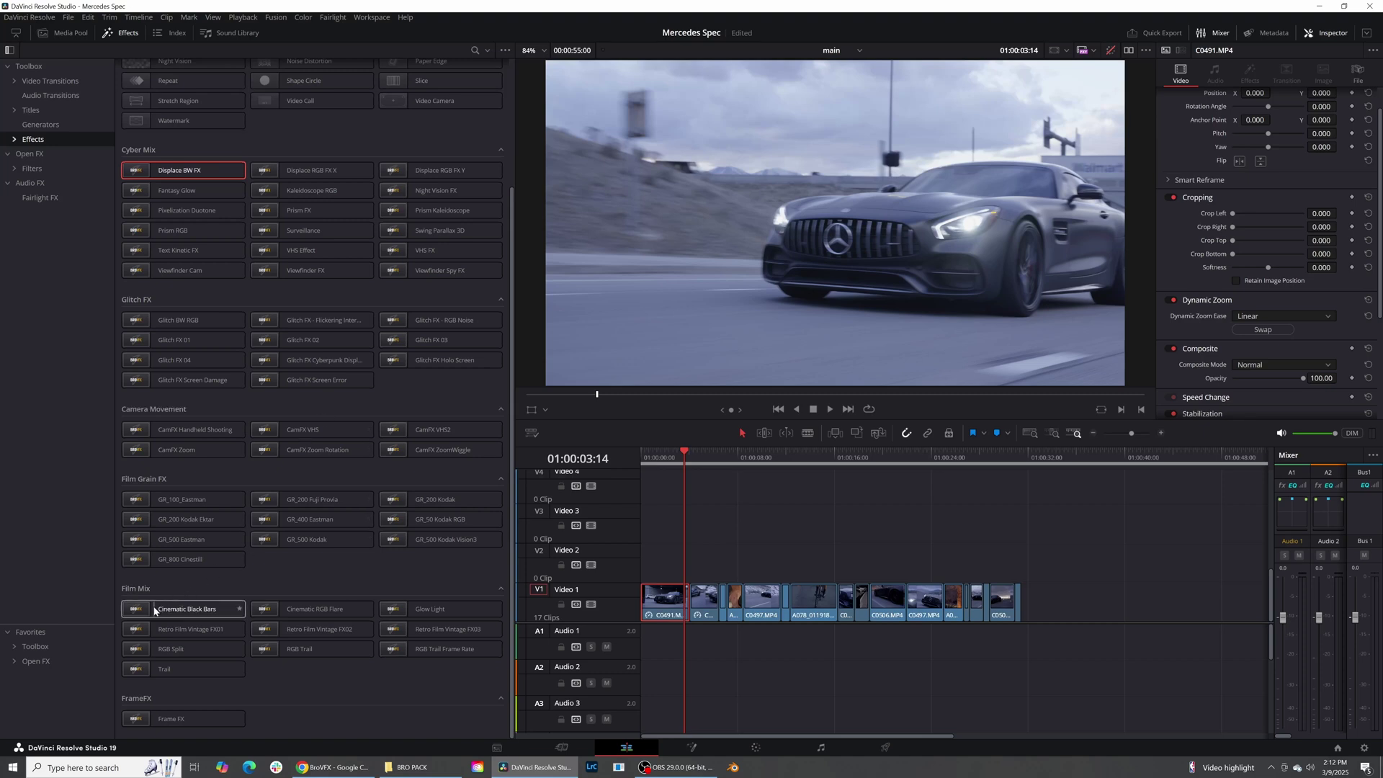
{"action": "left_click", "coordinate": [180, 613]}
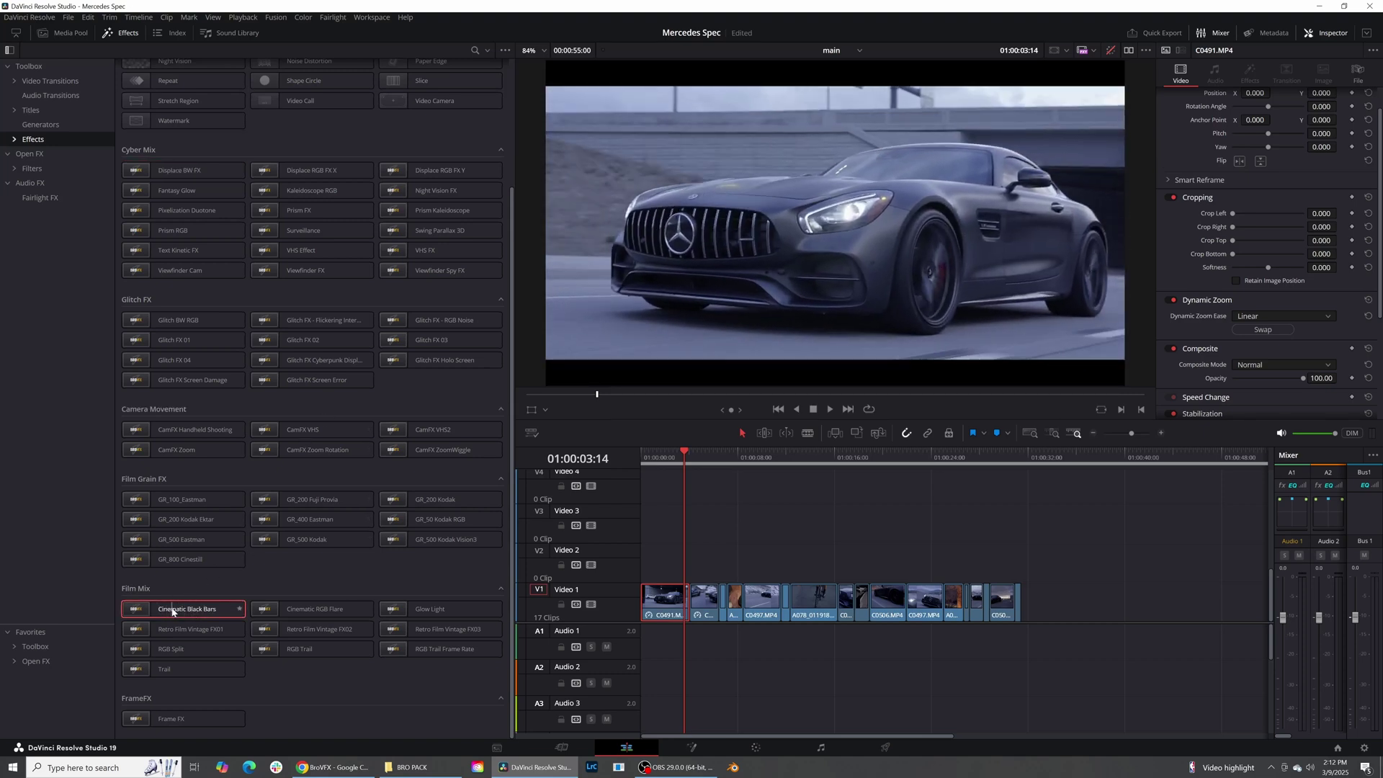
- Add an adjustment clip on Video 2 spanning all the clips on Video 1
{"action": "left_click", "coordinate": [48, 96]}
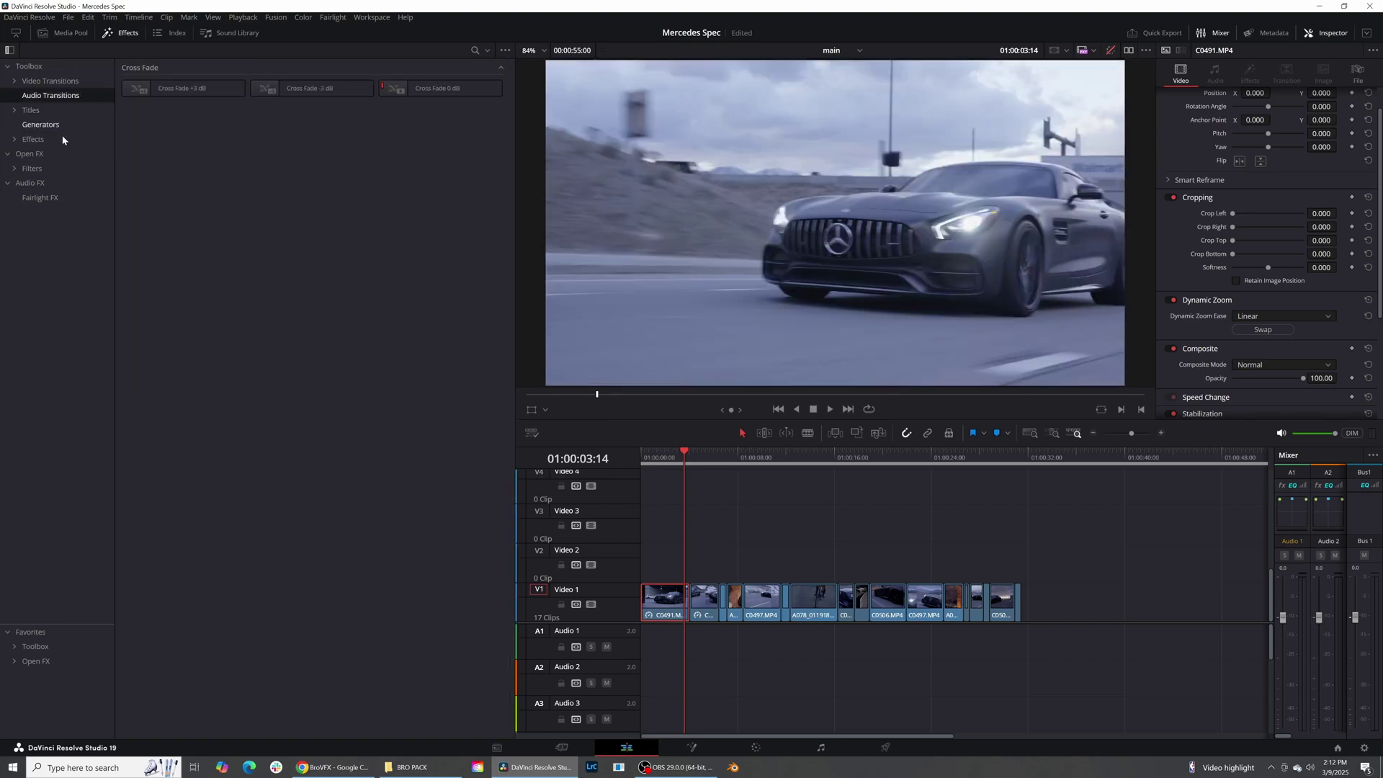
{"action": "left_click", "coordinate": [46, 125]}
{"action": "left_click", "coordinate": [51, 141]}
{"action": "left_click_drag", "start_coordinate": [180, 88], "coordinate": [1018, 590]}
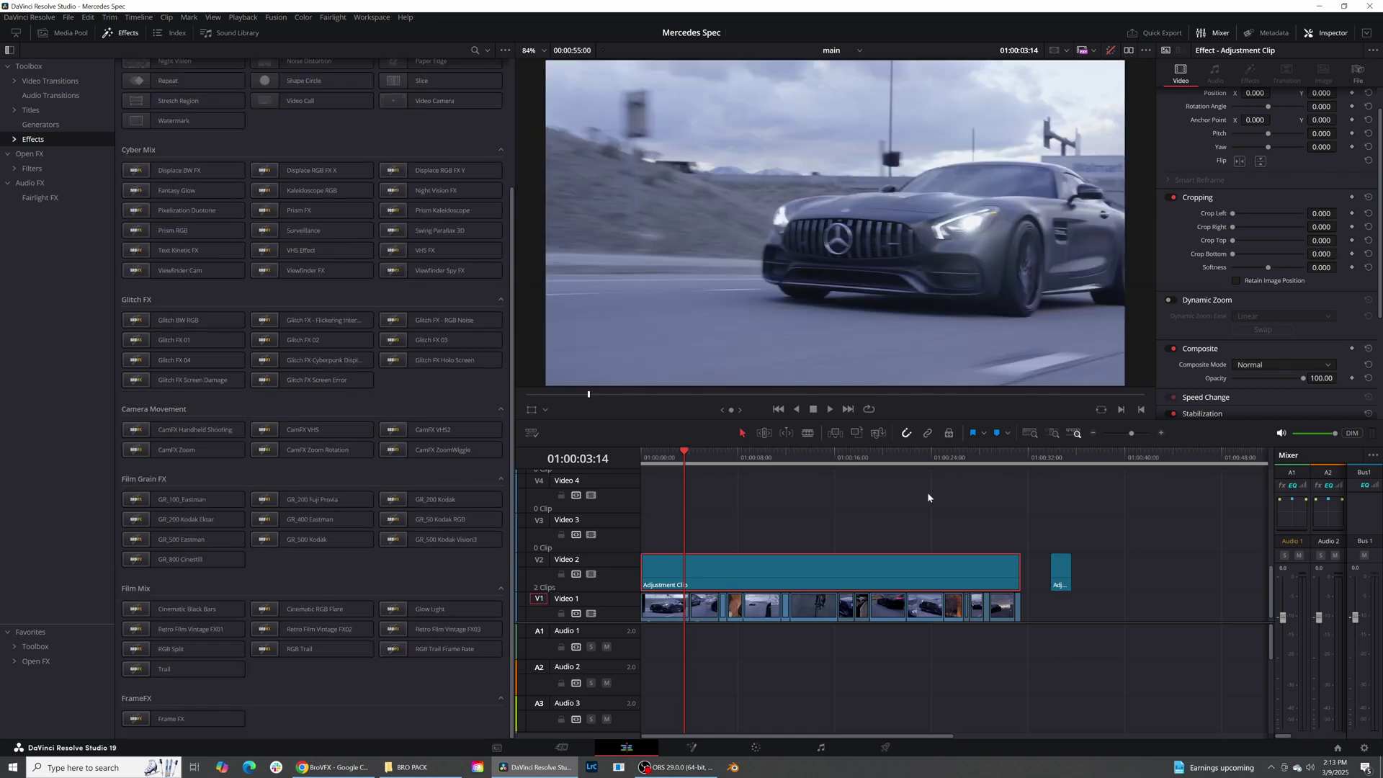
- Apply the Cinematic Black Bars effect to the long adjustment clip on Video 2
{"action": "left_click", "coordinate": [924, 518]}
{"action": "left_click", "coordinate": [772, 580]}
{"action": "left_click_drag", "start_coordinate": [167, 609], "coordinate": [754, 583]}
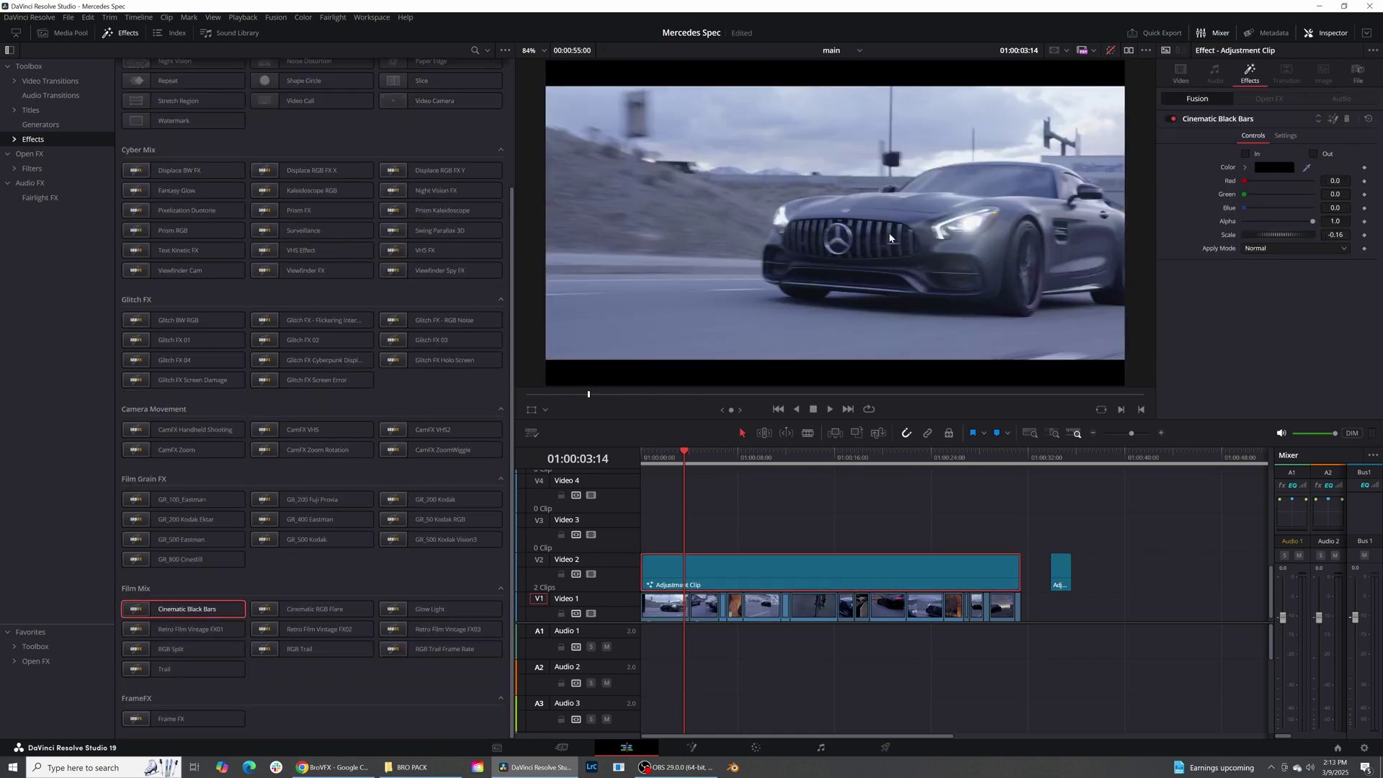
- Thicken the cinematic black bars by setting their scale to -0.284
{"action": "scroll", "coordinate": [889, 234], "scroll_direction": "down", "scroll_amount": 3}
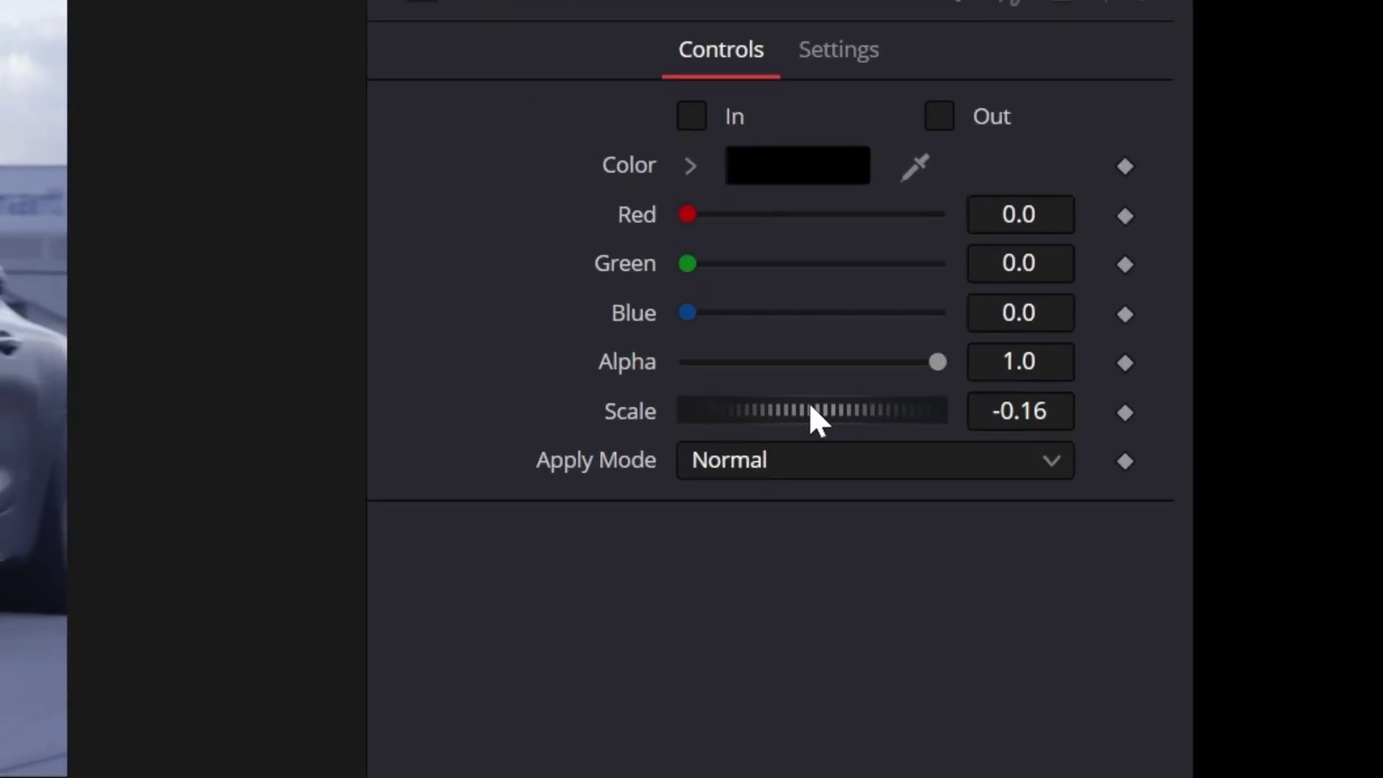
{"action": "left_click_drag", "start_coordinate": [1280, 237], "coordinate": [1269, 235]}
{"action": "left_click_drag", "start_coordinate": [773, 418], "coordinate": [768, 417]}
{"action": "left_click_drag", "start_coordinate": [1017, 414], "coordinate": [1060, 415]}
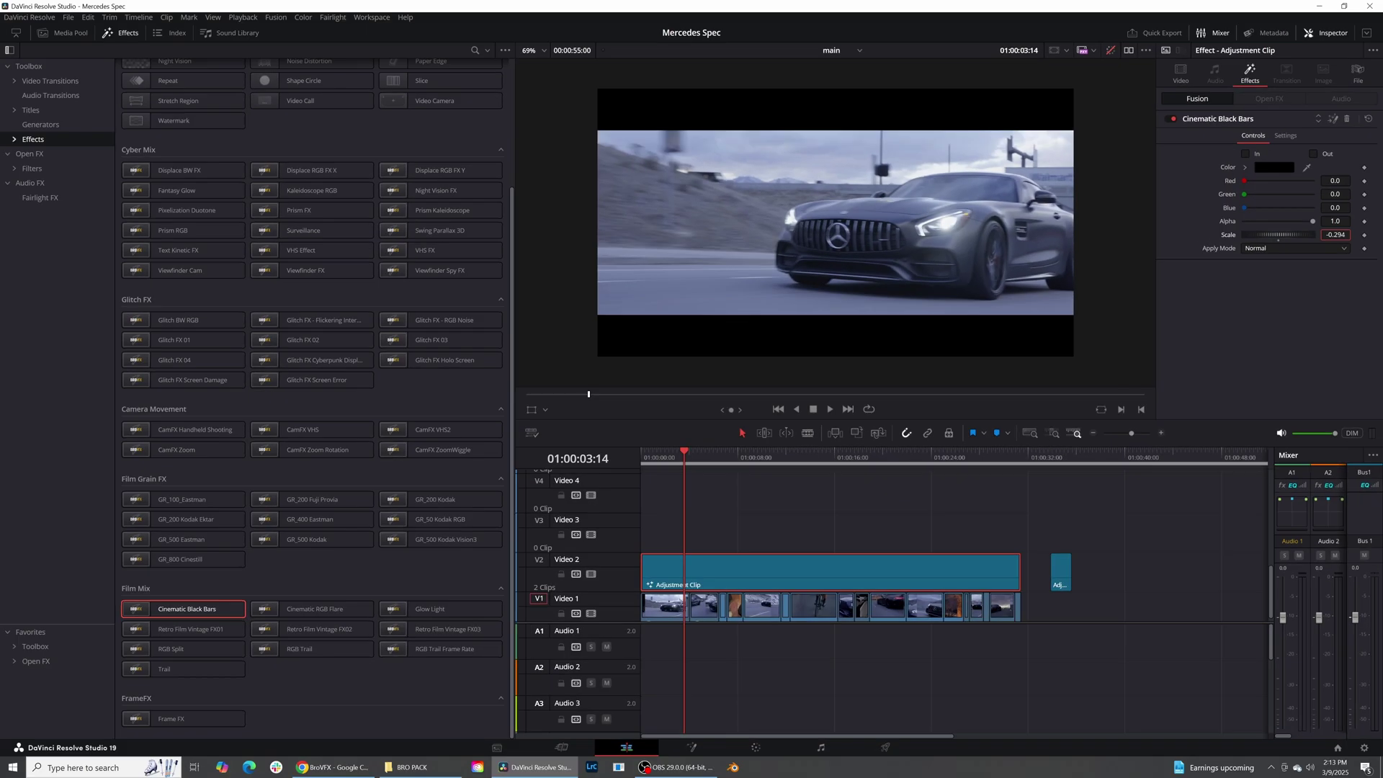
{"action": "left_click_drag", "start_coordinate": [1341, 235], "coordinate": [1342, 234]}
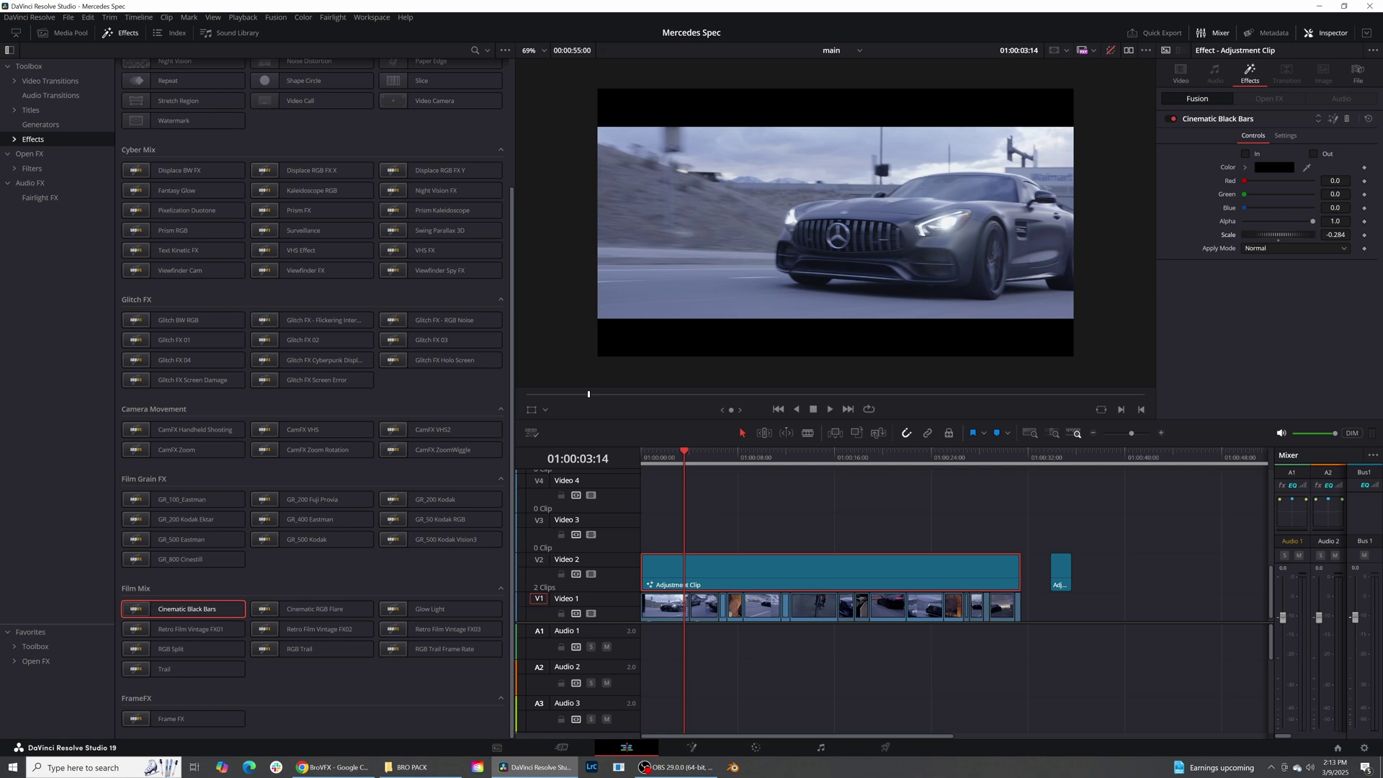
- Set the Cinematic Black Bars scale on the long adjustment clip to -0.311
{"action": "left_click_drag", "start_coordinate": [1335, 235], "coordinate": [1319, 234]}
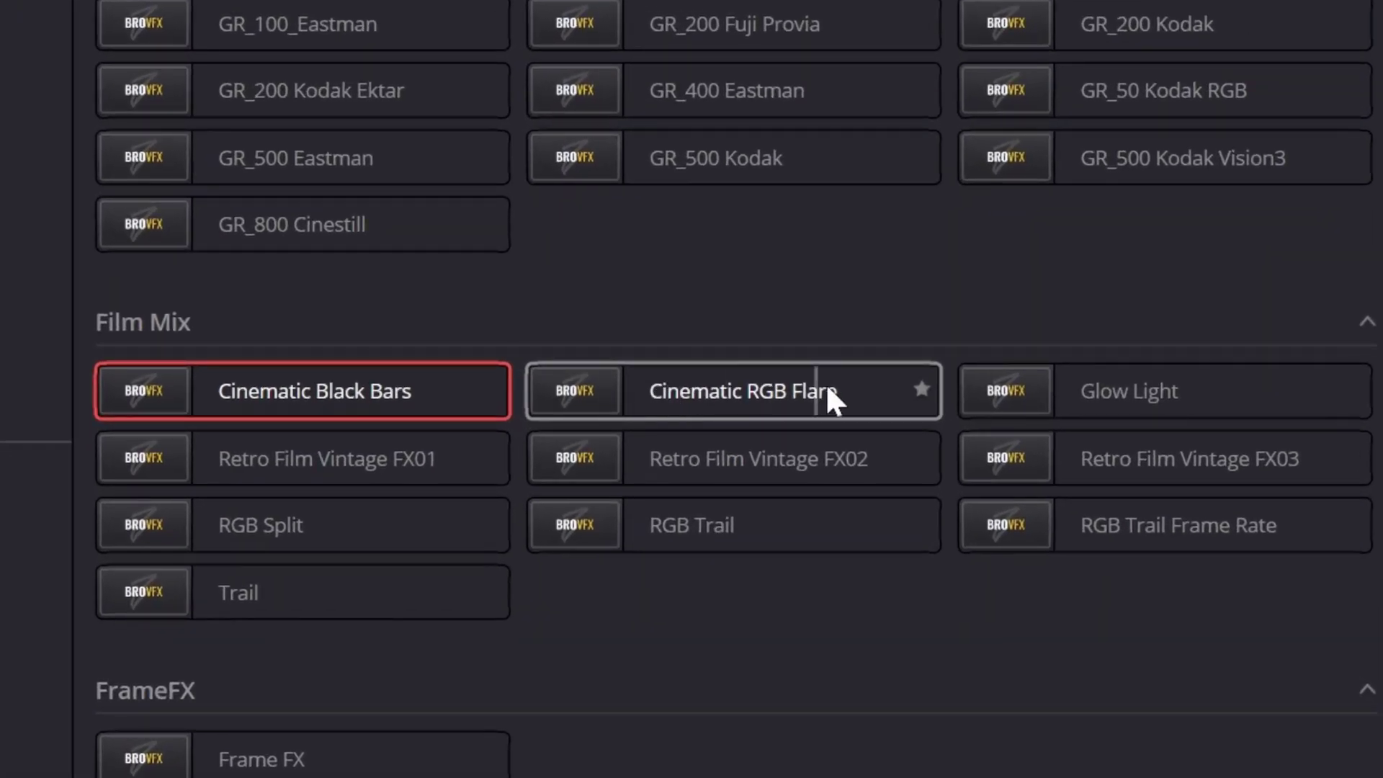
- Apply the Cinematic RGB Flare effect to the first car clip on Video 1 and select that clip
{"action": "left_click", "coordinate": [803, 284]}
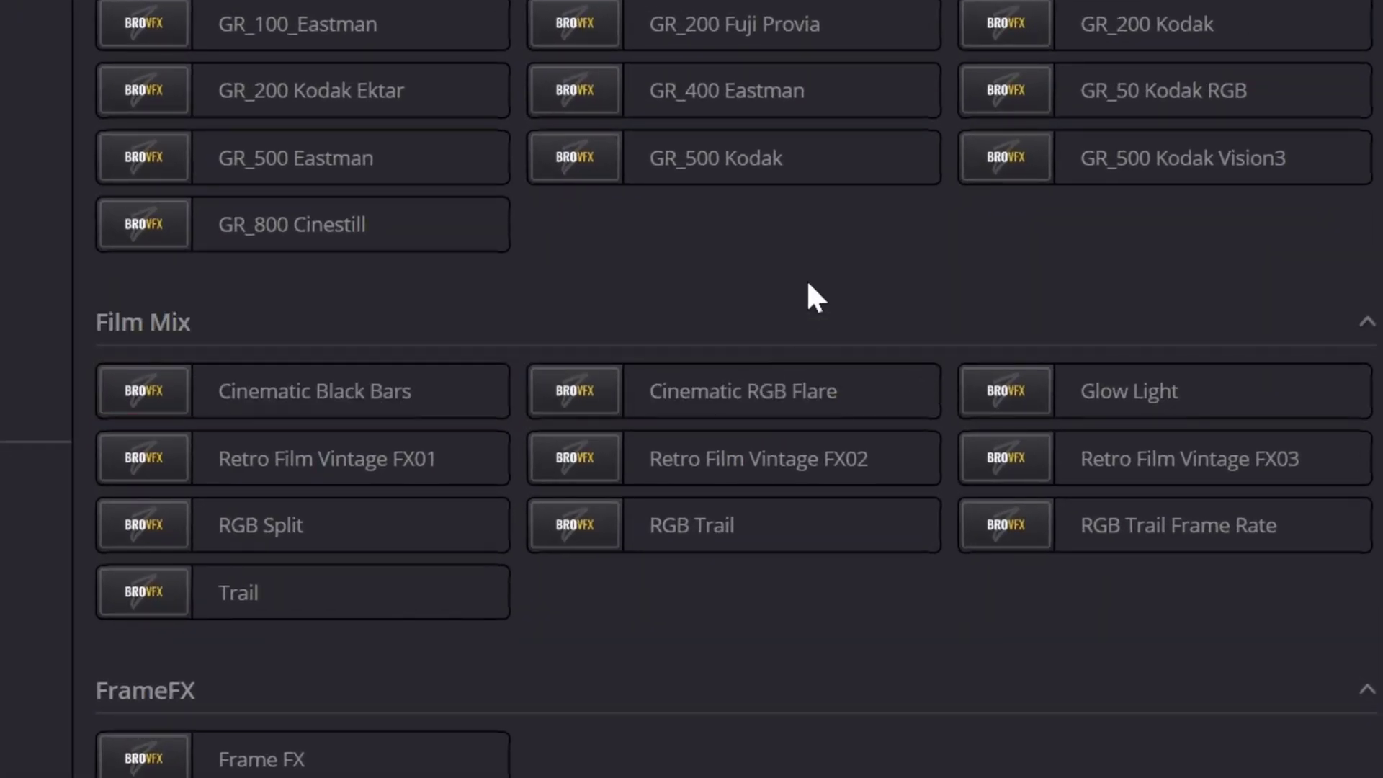
{"action": "left_click", "coordinate": [703, 389]}
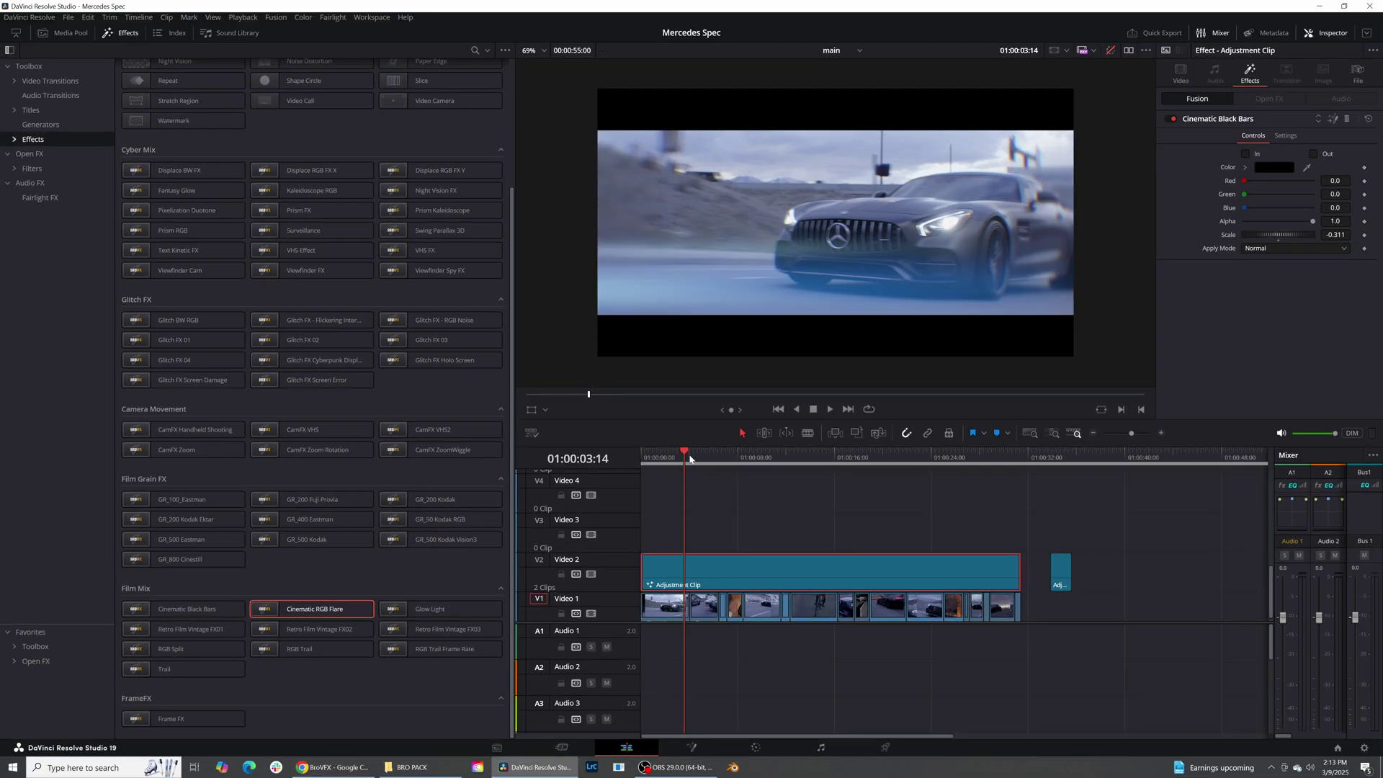
{"action": "left_click_drag", "start_coordinate": [685, 459], "coordinate": [621, 483]}
{"action": "key", "text": "space"}
{"action": "left_click", "coordinate": [662, 611]}
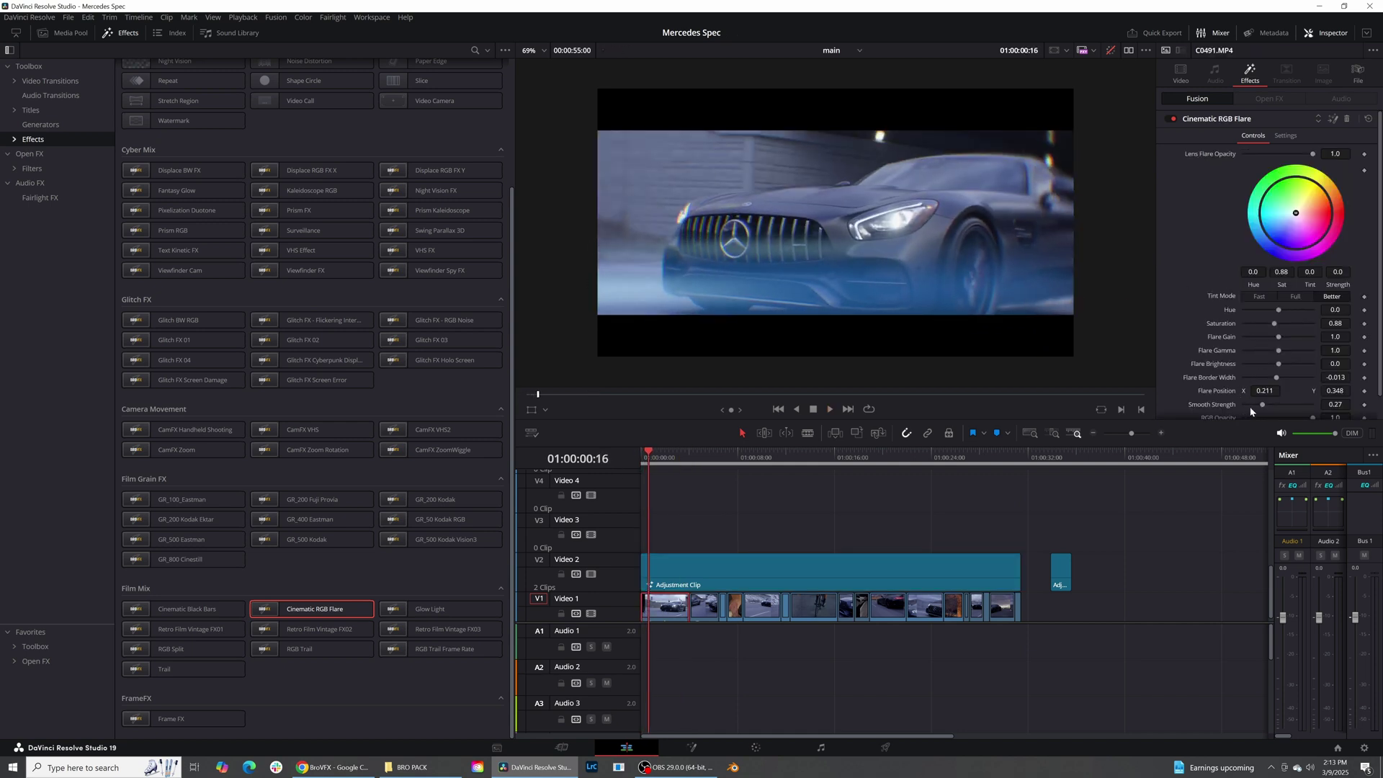
- Reposition the flare to X 0.421, Y 0.486 and color it with tint -0.4027 at strength 1.0
{"action": "scroll", "coordinate": [1224, 379], "scroll_direction": "down", "scroll_amount": 1}
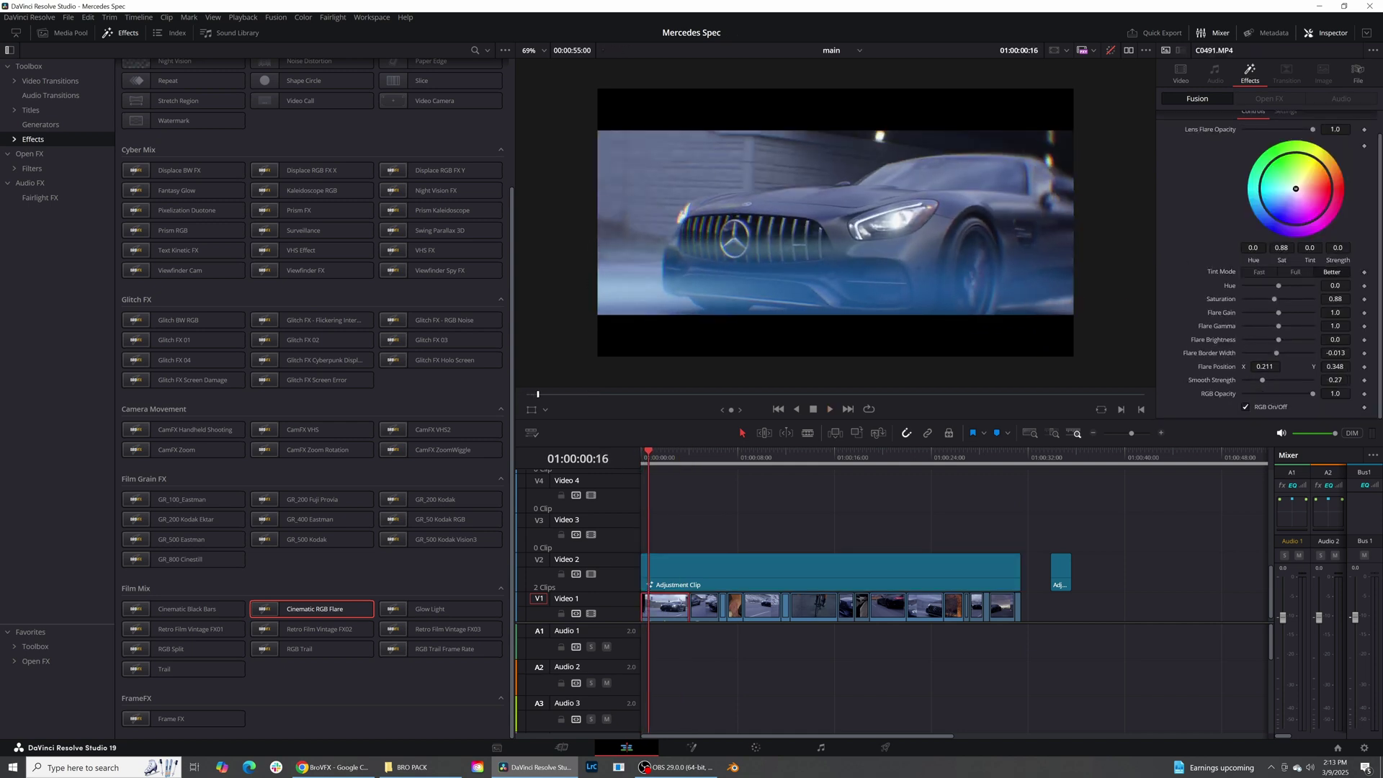
{"action": "mouse_move", "coordinate": [1266, 367]}
{"action": "left_mouse_down"}
{"action": "mouse_move", "coordinate": [1303, 381]}
{"action": "mouse_move", "coordinate": [1346, 366]}
{"action": "left_mouse_up"}
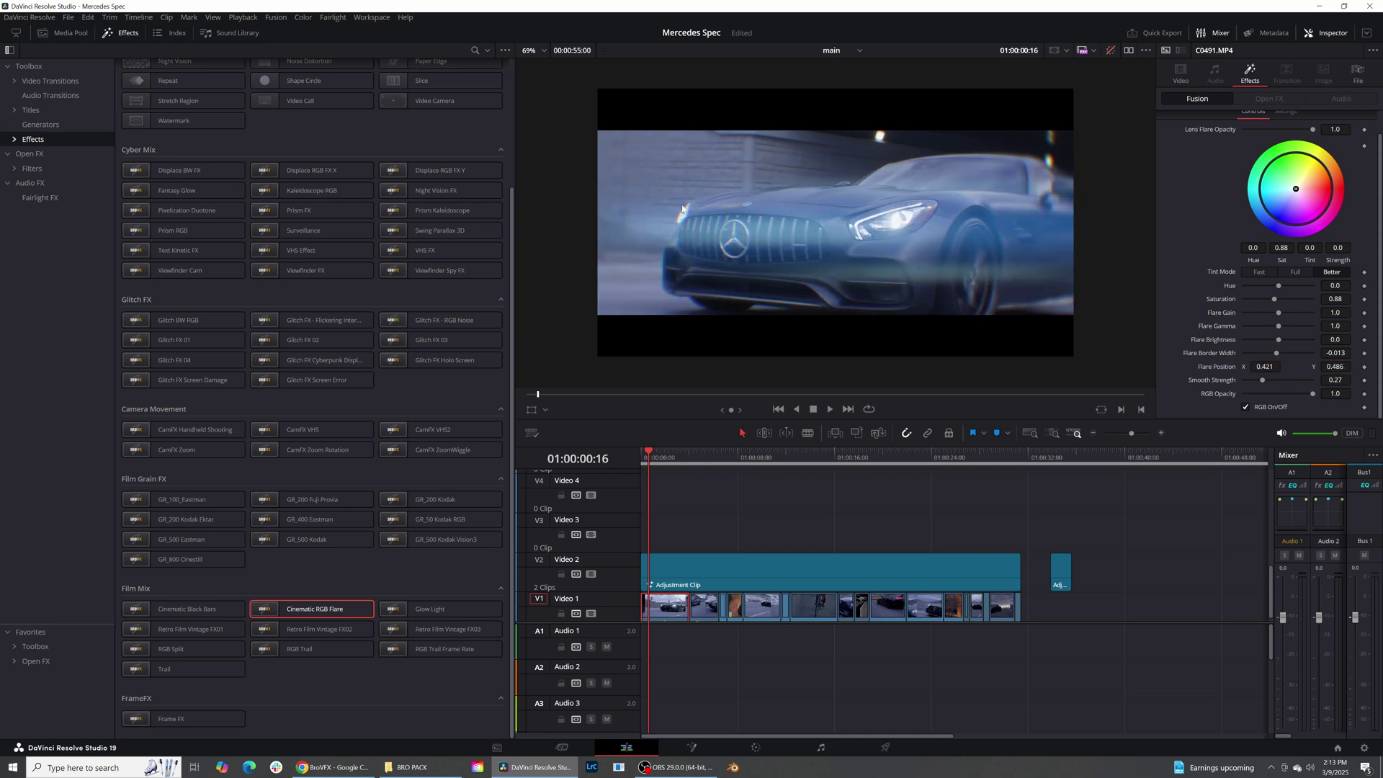
{"action": "key", "text": "ctrl+s"}
{"action": "left_click_drag", "start_coordinate": [1295, 190], "coordinate": [1254, 223]}
- Try a Smooth Strength of 0.654 on the flare, reset it to its default, and save the project
{"action": "left_click_drag", "start_coordinate": [1262, 380], "coordinate": [1292, 379]}
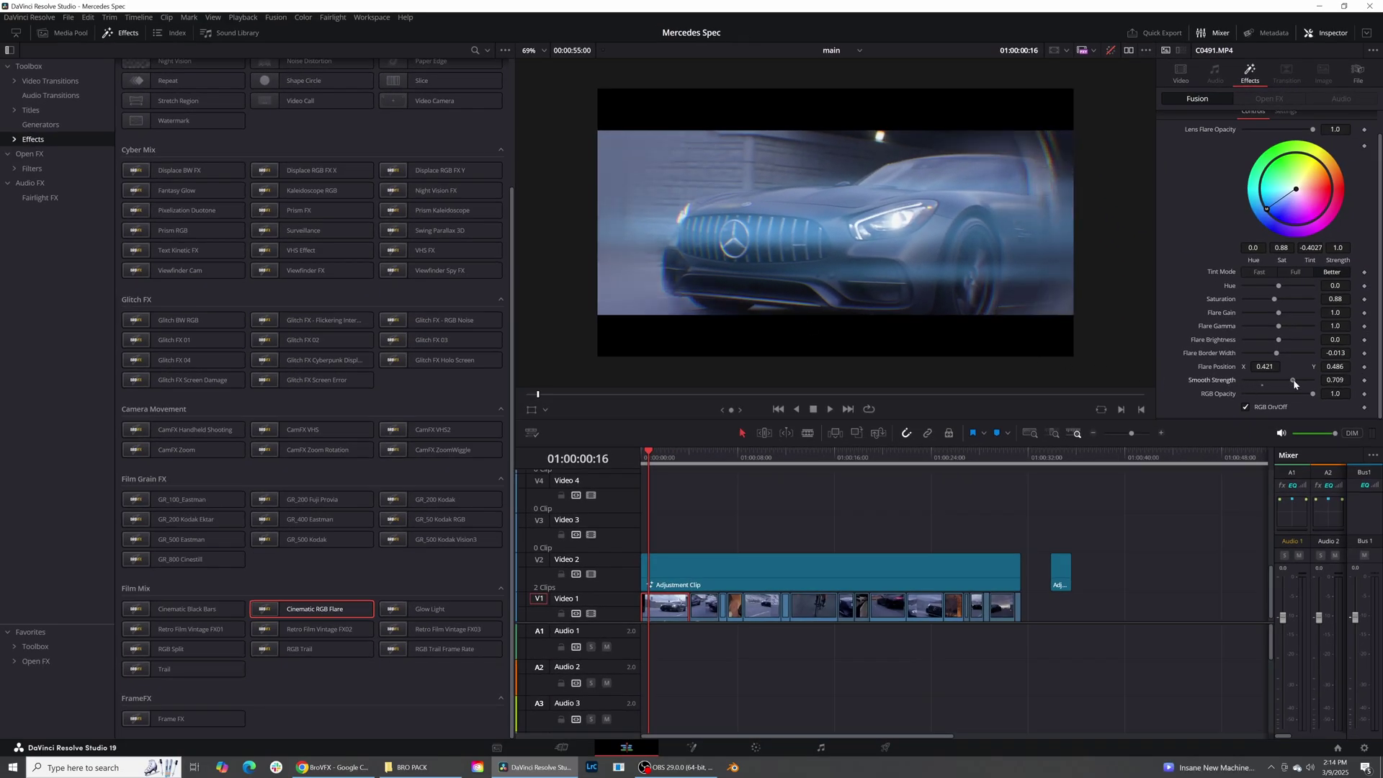
{"action": "double_click", "coordinate": [1220, 386]}
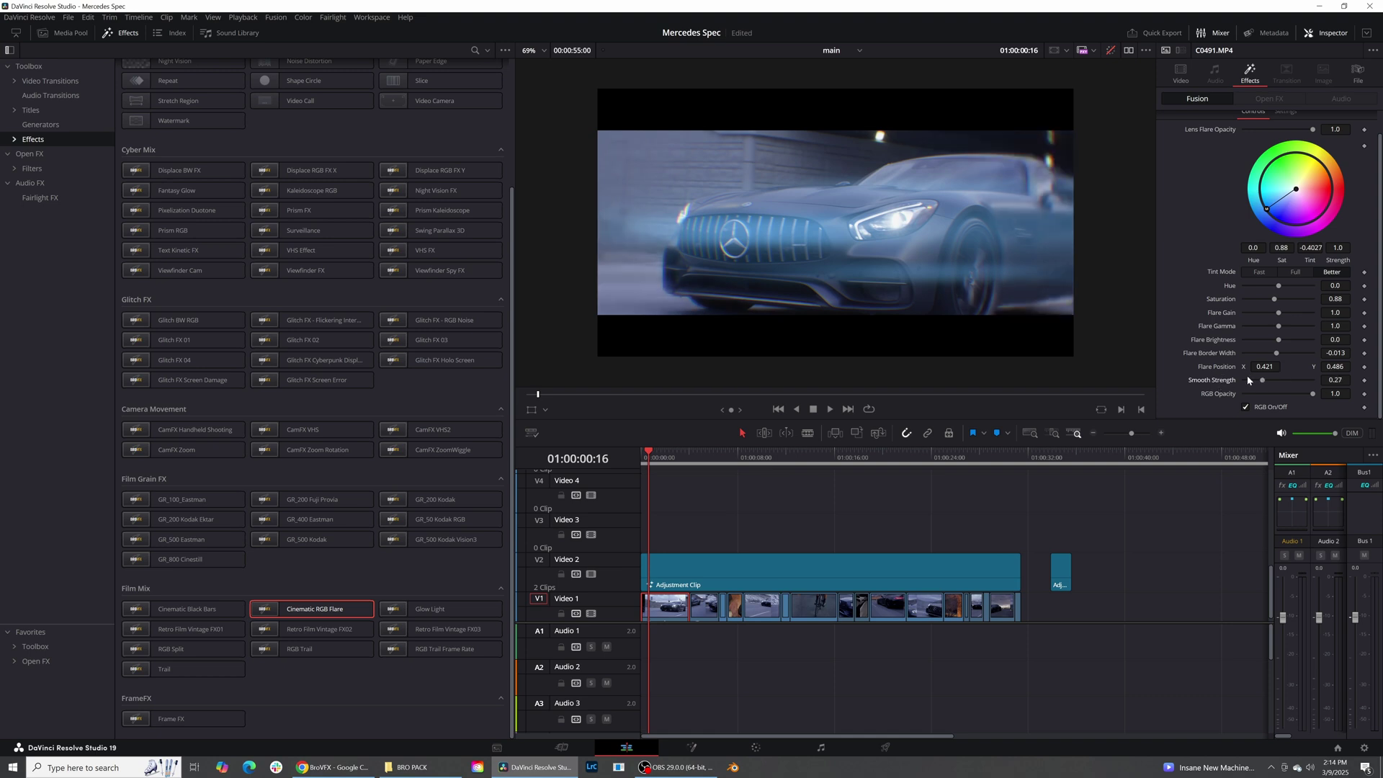
{"action": "key", "text": "ctrl+s"}
{"action": "key", "text": "ctrl+s"}
- Play back the opening of the timeline to review the flare on the first car clip
{"action": "key", "text": "space"}
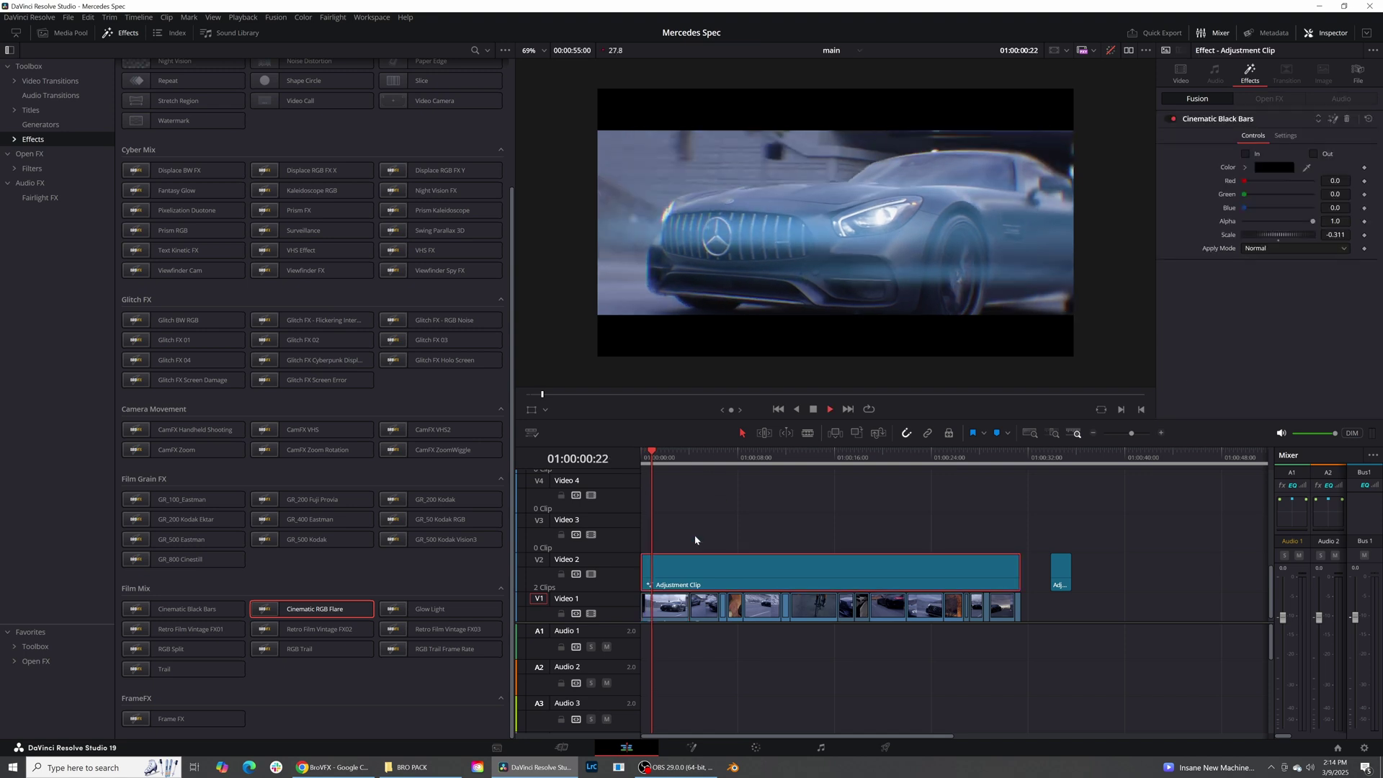
{"action": "key", "text": "space"}
{"action": "left_click_drag", "start_coordinate": [655, 454], "coordinate": [618, 495]}
{"action": "key", "text": "space"}
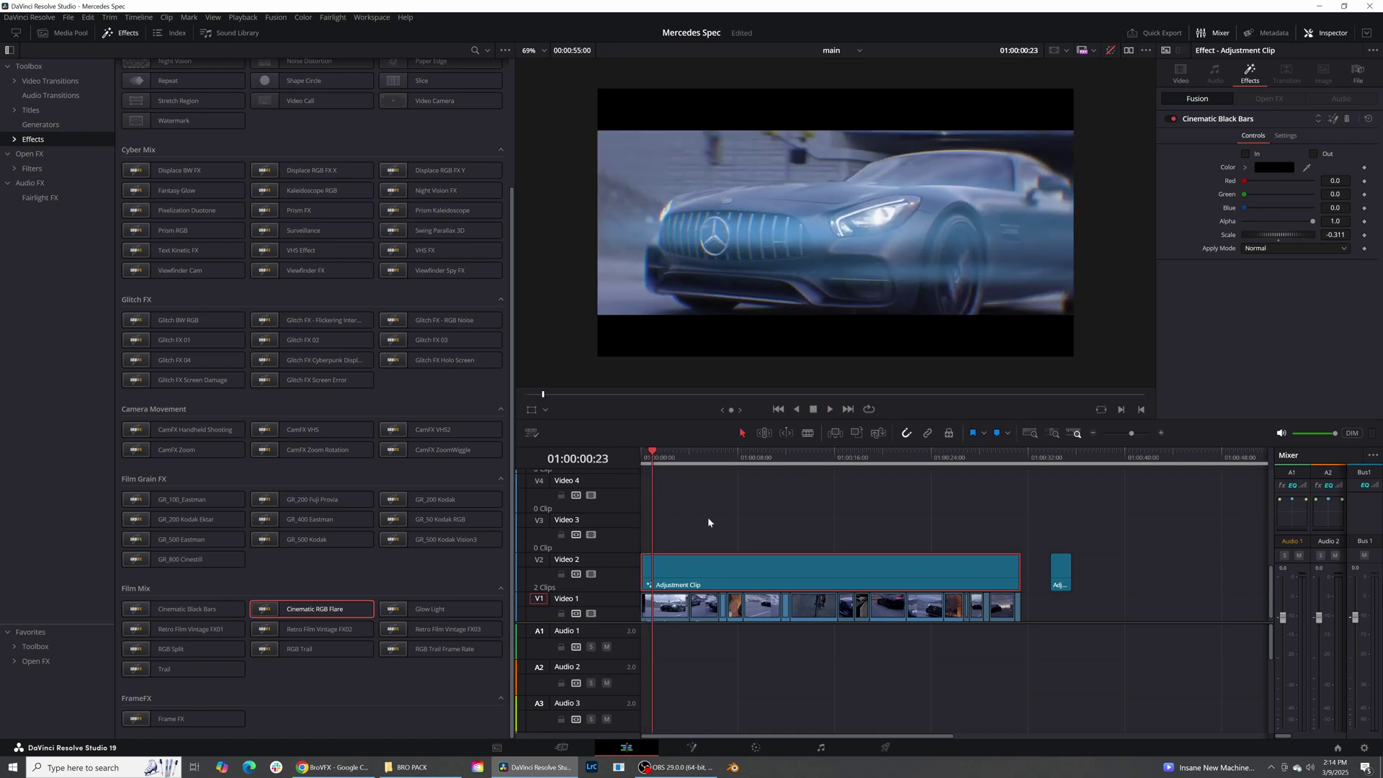
- Try disabling the adjustment clip and removing the Cinematic RGB Flare from the first clip, and undo both changes
{"action": "key", "text": "d"}
{"action": "left_click", "coordinate": [660, 604]}
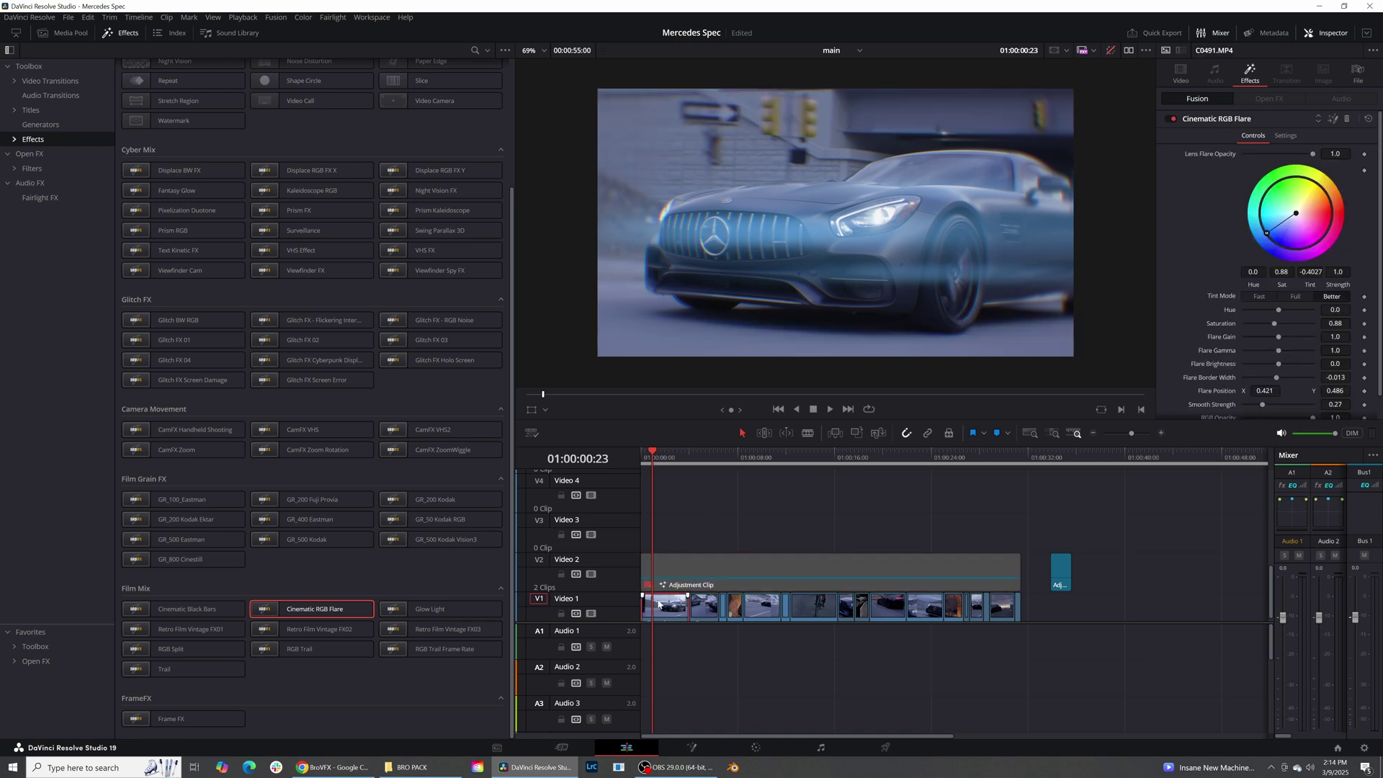
{"action": "left_click", "coordinate": [1347, 119]}
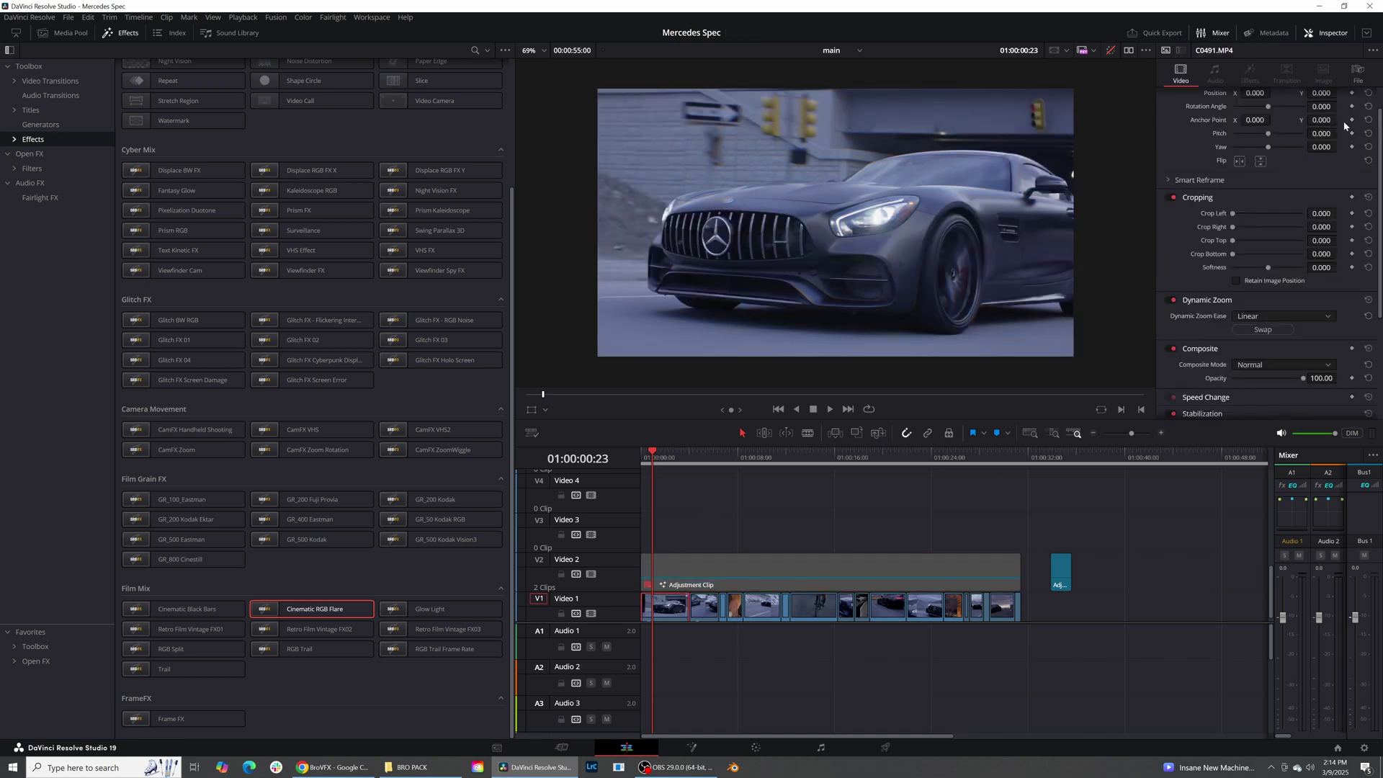
{"action": "key", "text": "ctrl+z"}
{"action": "key", "text": "ctrl+z"}
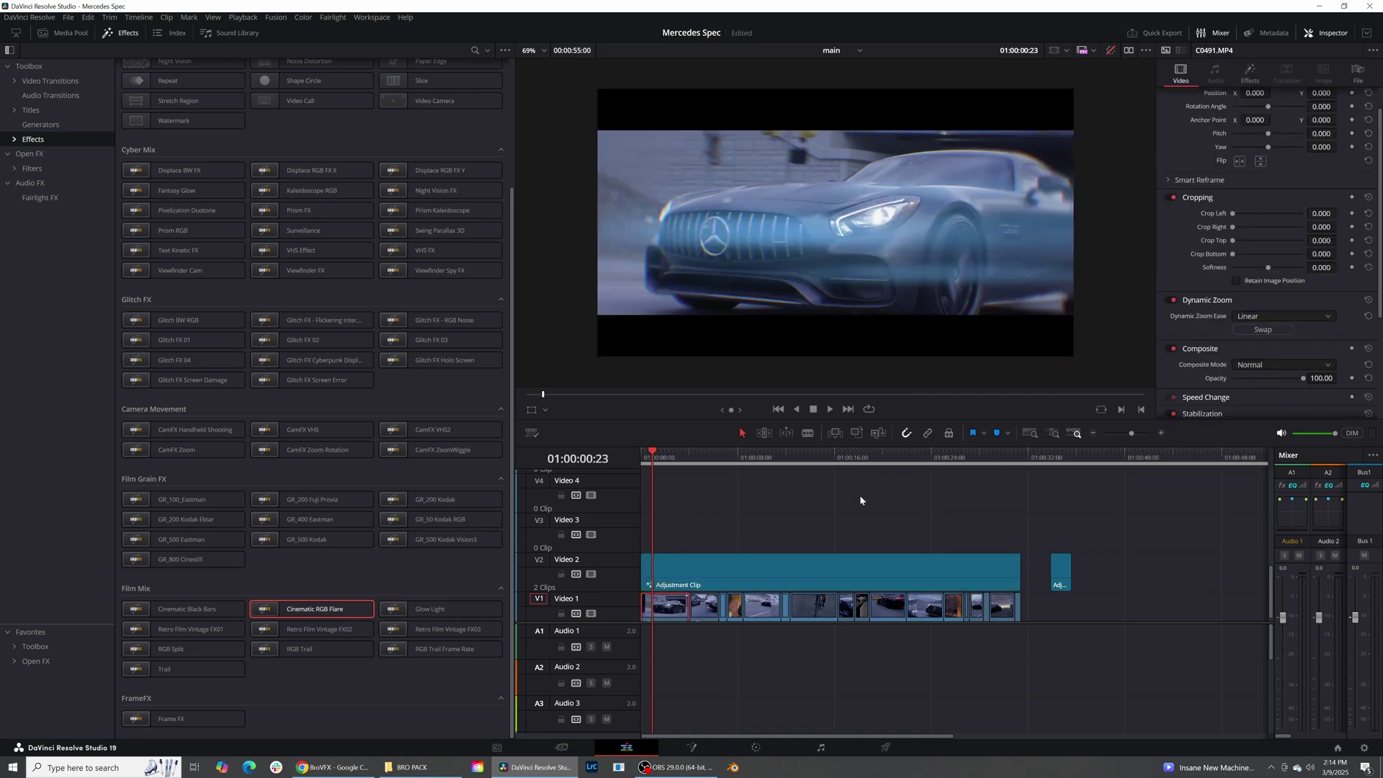
- Undo the Cinematic RGB Flare edits on the first car clip and save the project
{"action": "key", "text": "ctrl+s"}
{"action": "key", "text": "ctrl+z"}
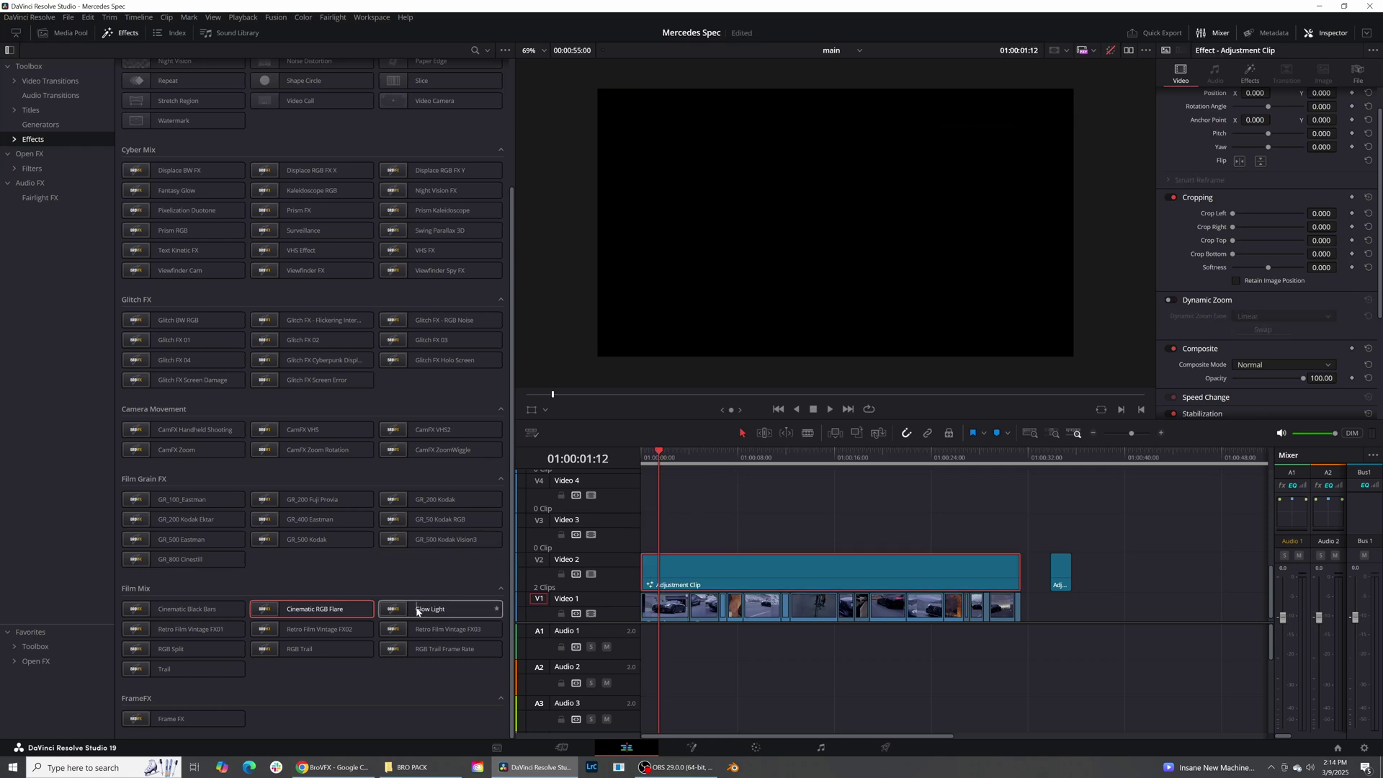
{"action": "key", "text": "ctrl+z"}
{"action": "key", "text": "ctrl+z"}
{"action": "key", "text": "ctrl+s"}
- Apply the Glow Light effect to the first car clip on Video 1 and save the project
{"action": "left_click", "coordinate": [416, 614]}
{"action": "left_click_drag", "start_coordinate": [414, 614], "coordinate": [662, 609]}
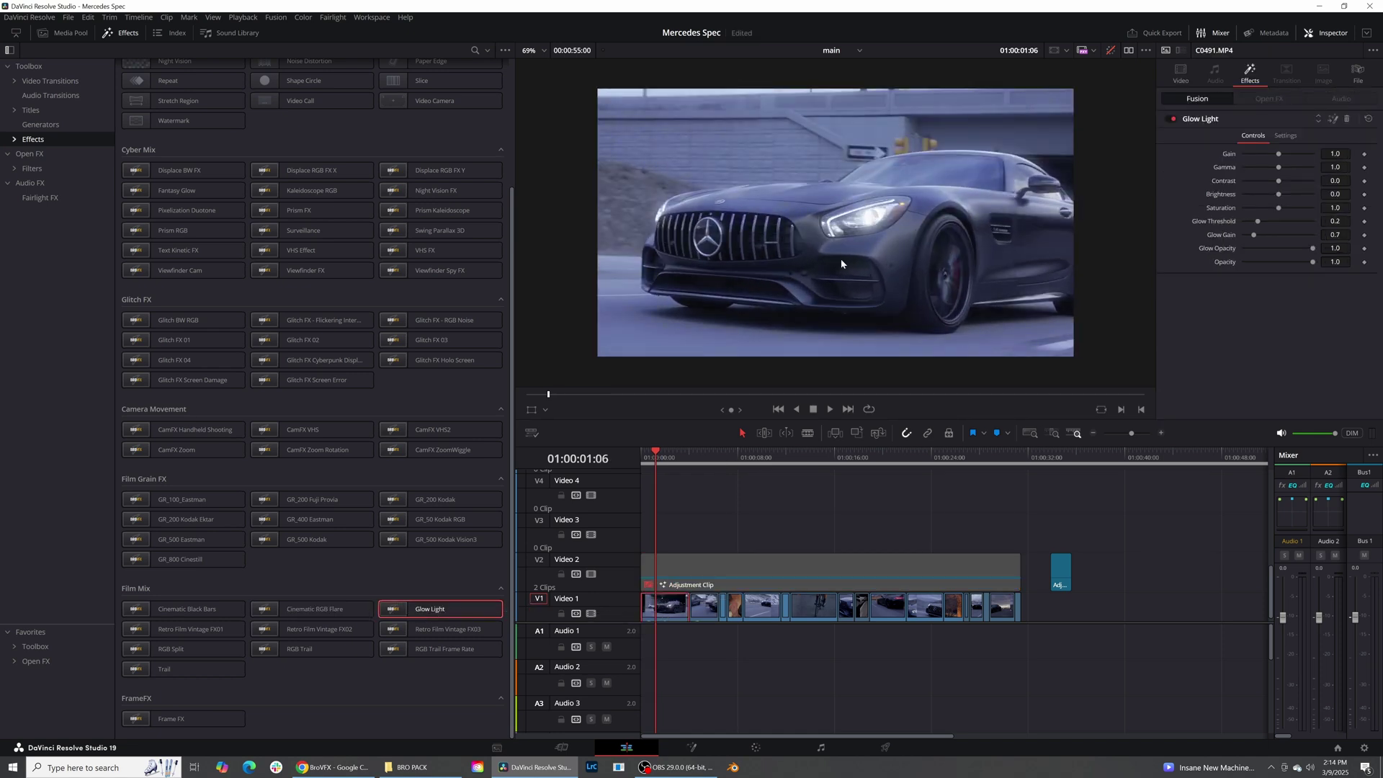
{"action": "key", "text": "ctrl+s"}
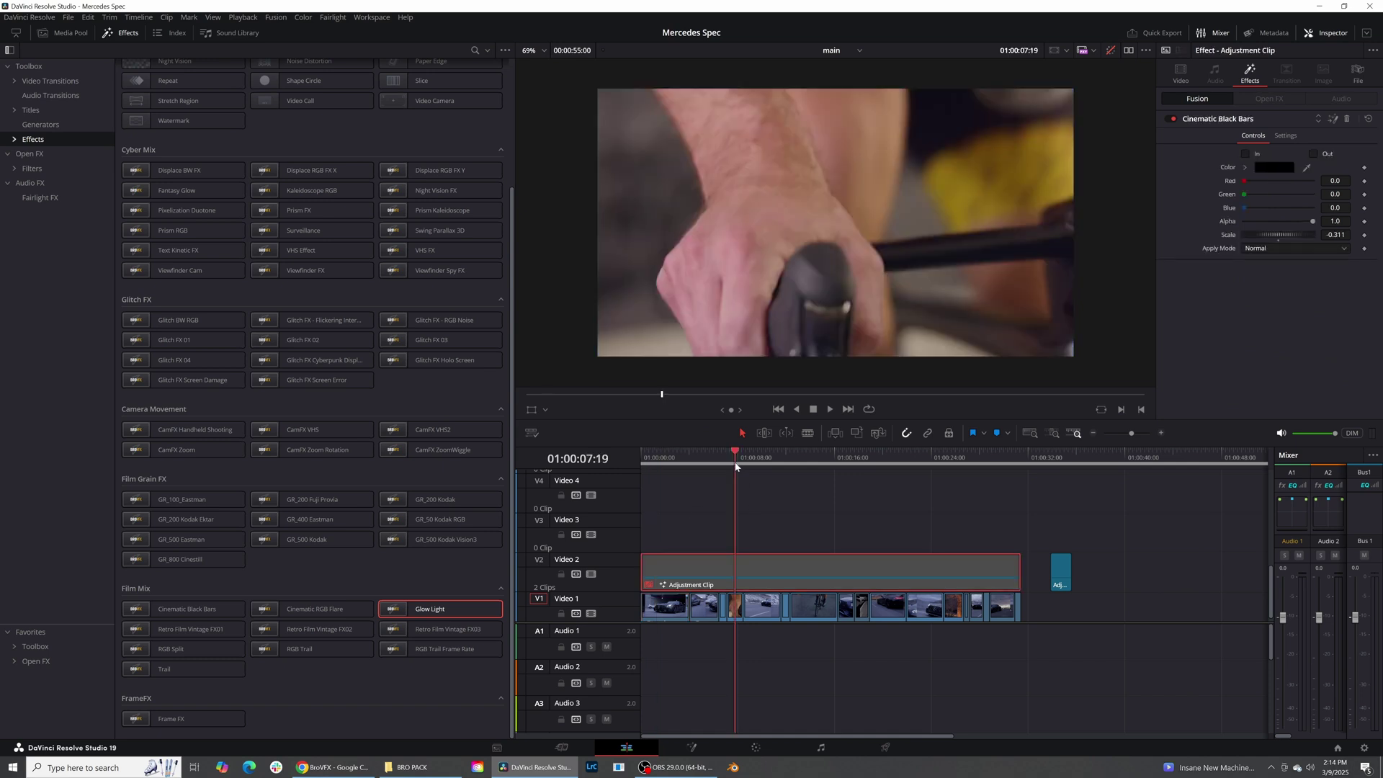
- Apply the Glow Light effect to the close-up of the hand on the handlebar at 01:00:07:18
{"action": "left_click_drag", "start_coordinate": [737, 461], "coordinate": [734, 462]}
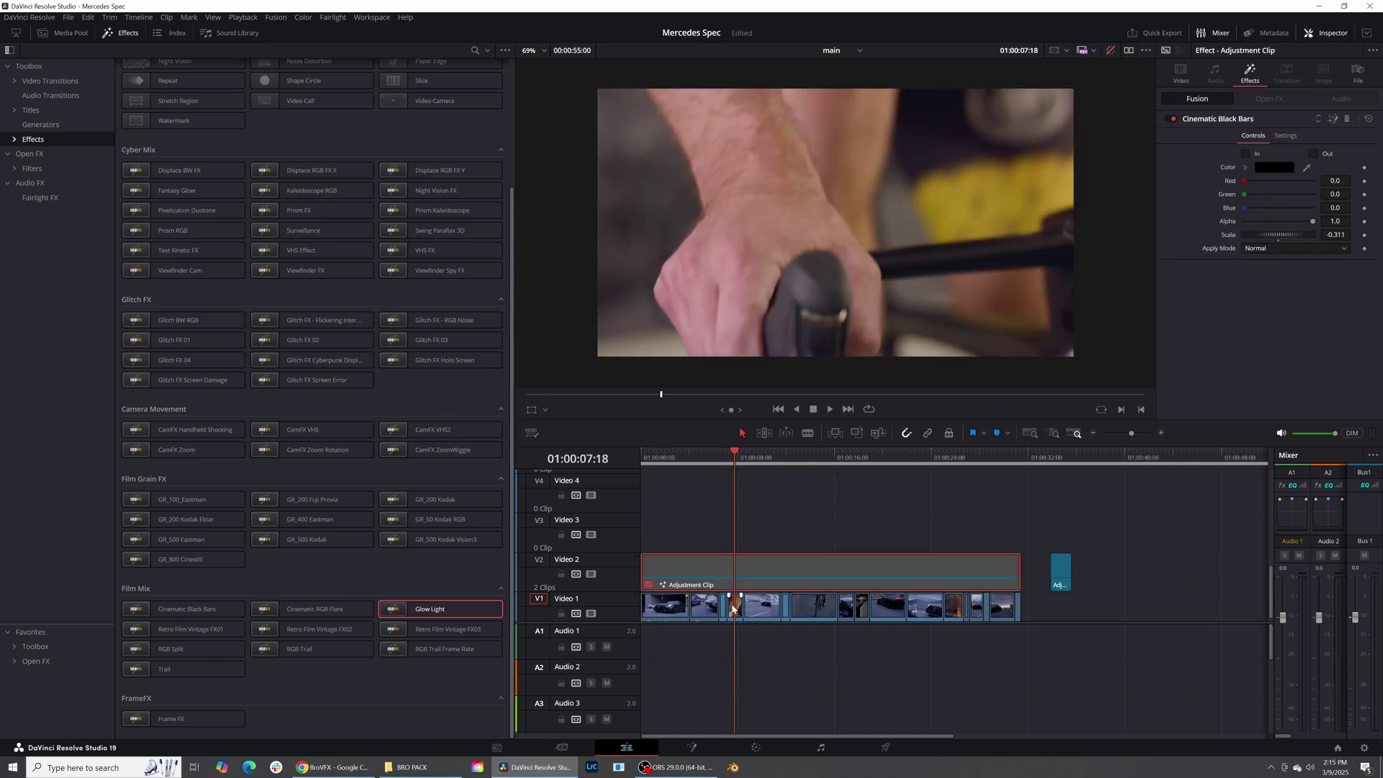
{"action": "left_click", "coordinate": [734, 605]}
{"action": "left_click_drag", "start_coordinate": [442, 609], "coordinate": [739, 609]}
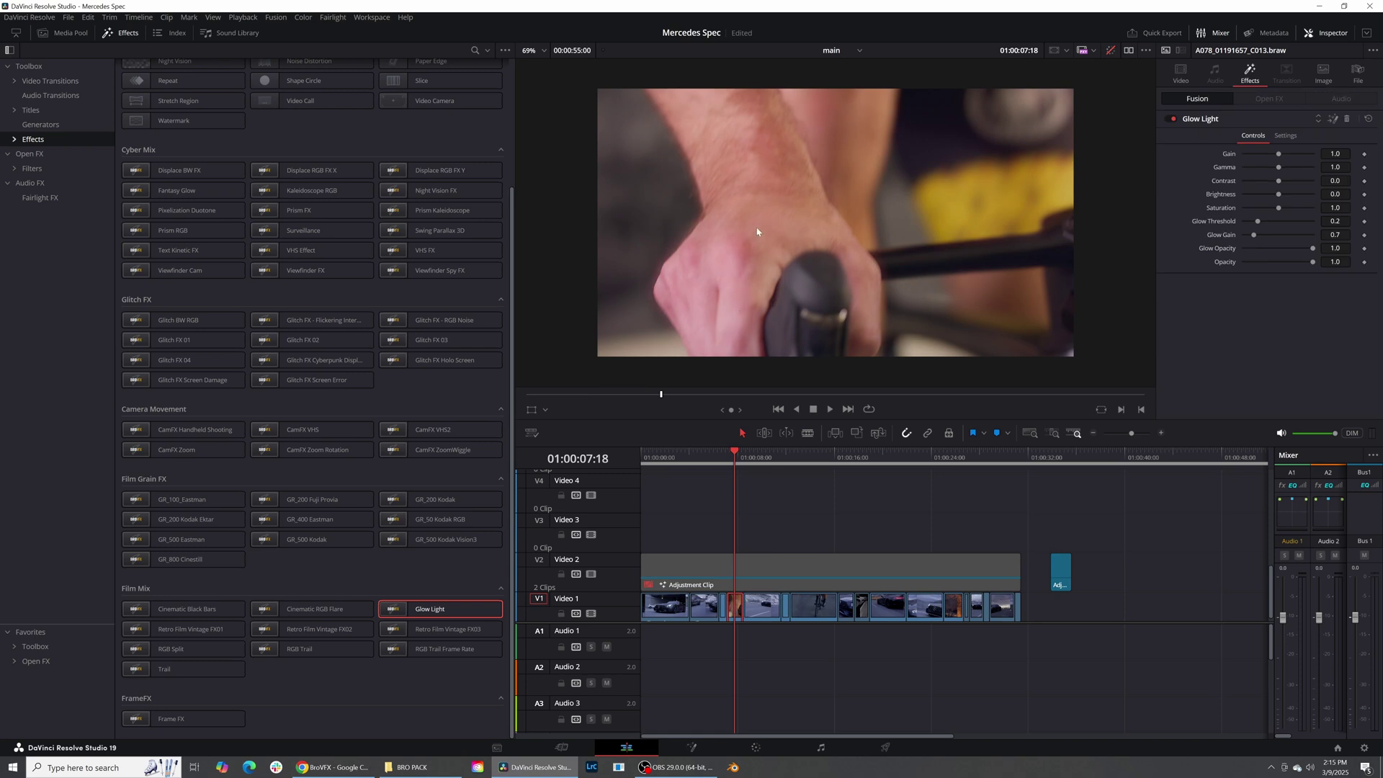
{"action": "key", "text": "ctrl+s"}
- Reset the Glow Light gain on the handlebar clip and lower the effect's opacity to 0.567
{"action": "left_click_drag", "start_coordinate": [1280, 158], "coordinate": [1278, 163]}
{"action": "double_click", "coordinate": [1229, 154]}
{"action": "left_click_drag", "start_coordinate": [1309, 261], "coordinate": [1281, 267]}
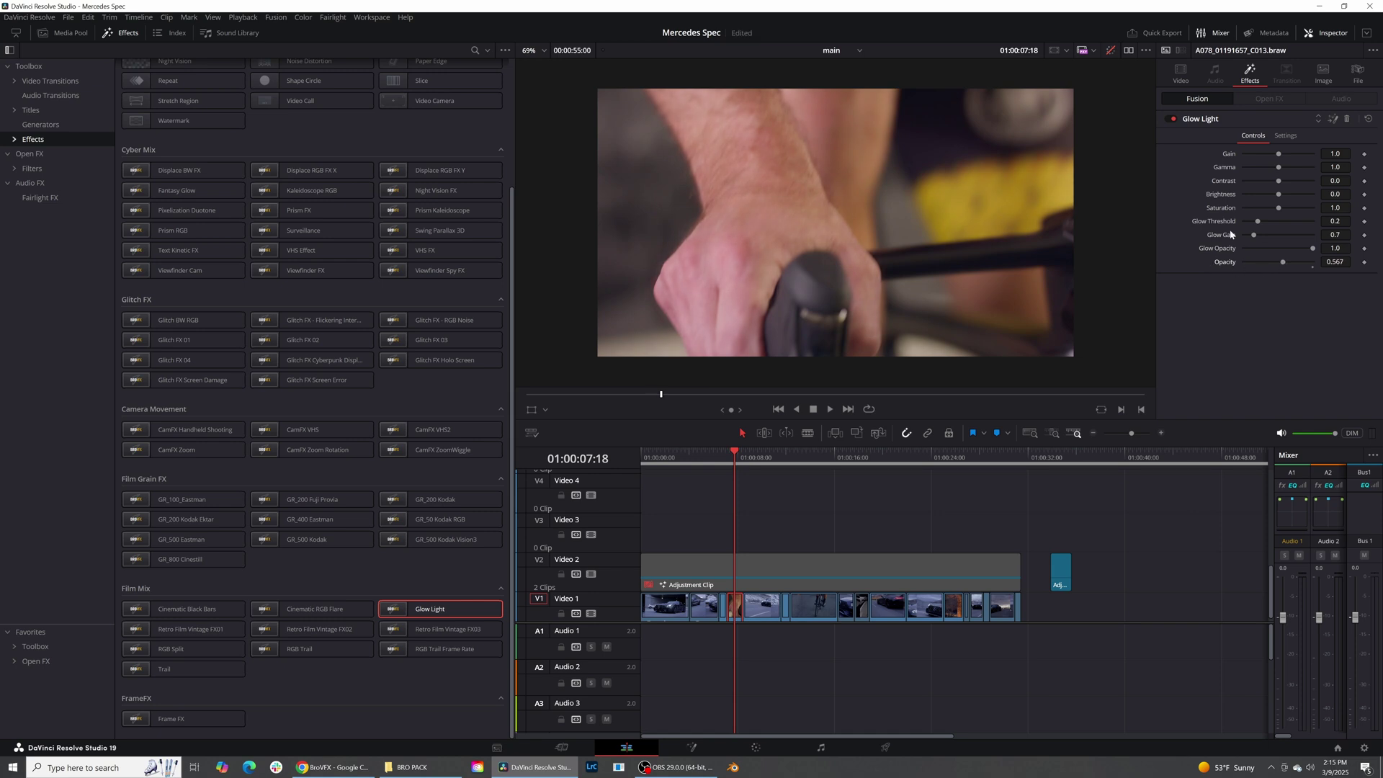
{"action": "left_click", "coordinate": [664, 596]}
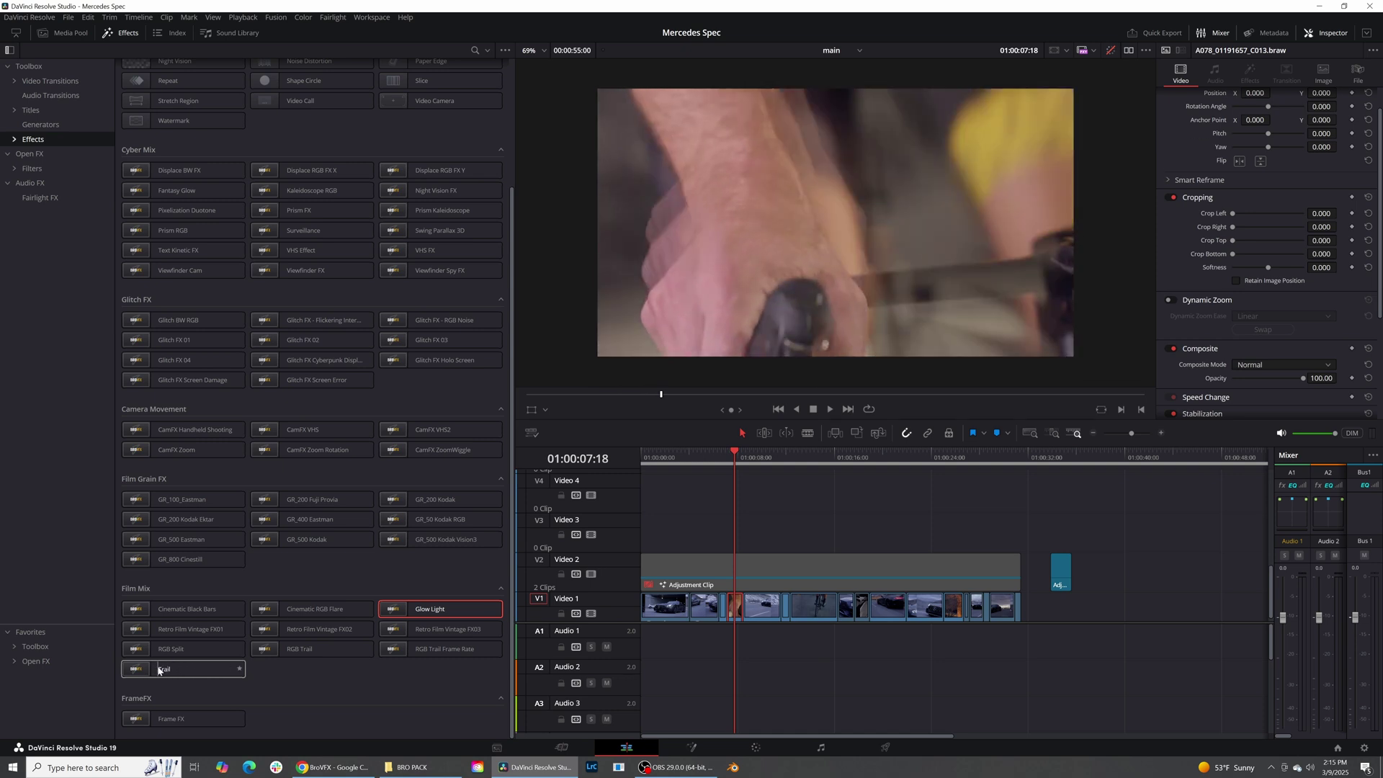
- Try the RGB Trail and Trail effects on the cycling clip at 01:00:11:15 and play it back
{"action": "left_click_drag", "start_coordinate": [820, 455], "coordinate": [782, 464]}
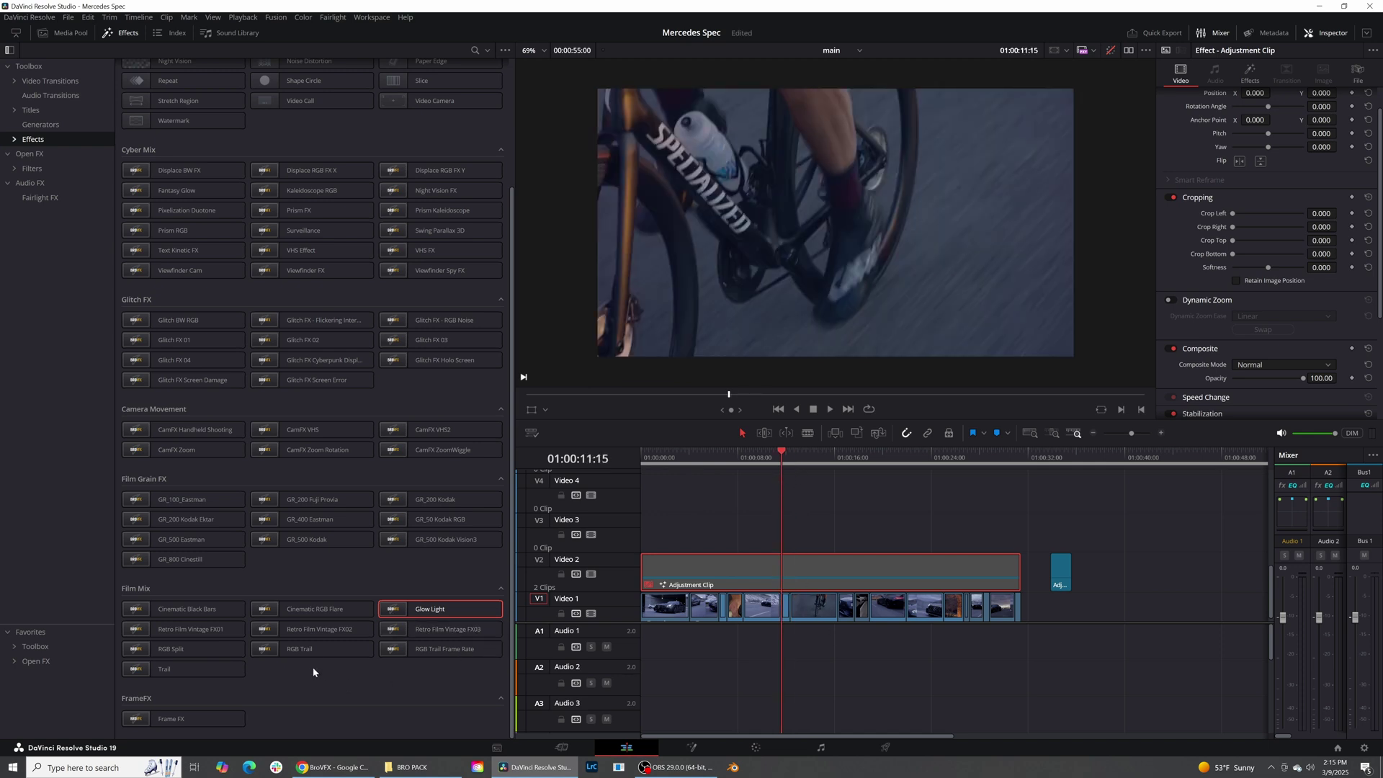
{"action": "left_click_drag", "start_coordinate": [310, 650], "coordinate": [786, 611]}
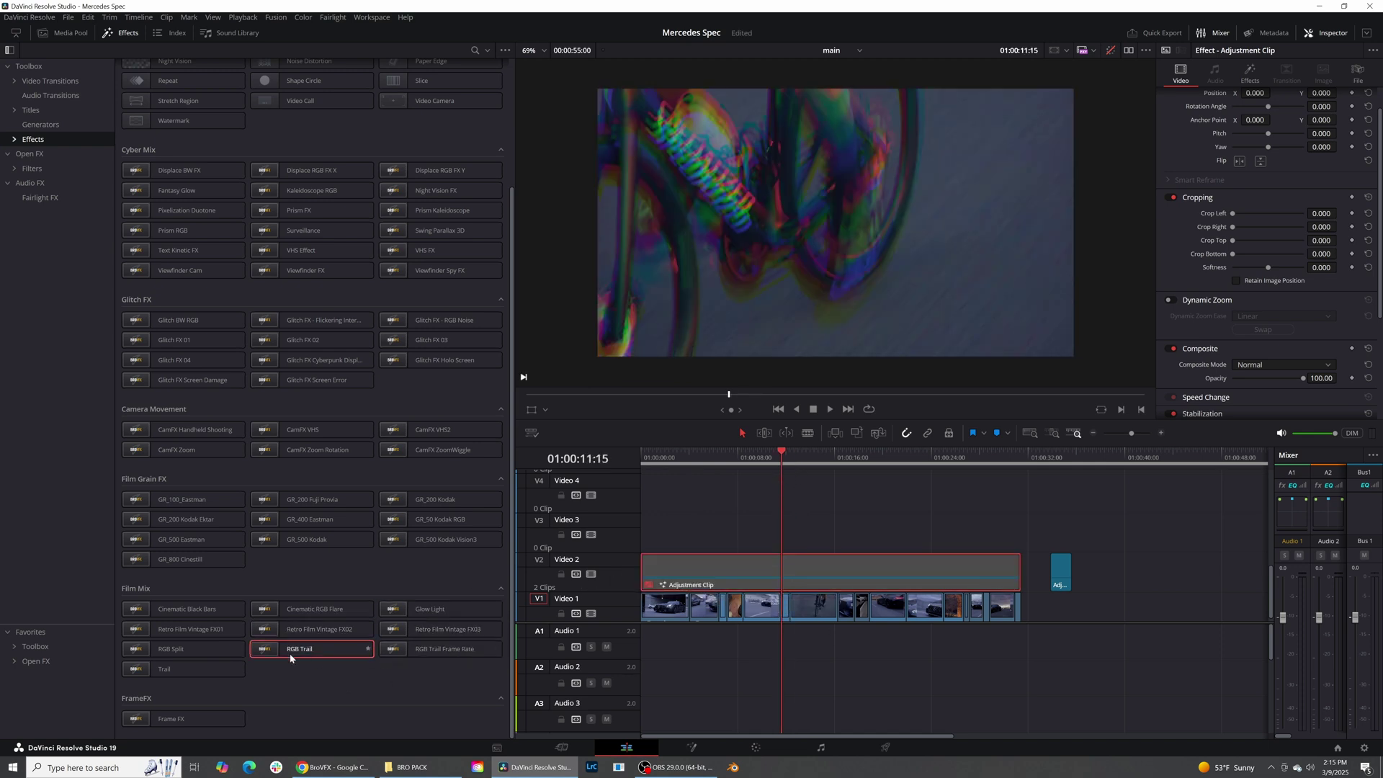
{"action": "left_click_drag", "start_coordinate": [199, 669], "coordinate": [802, 605]}
{"action": "key", "text": "space"}
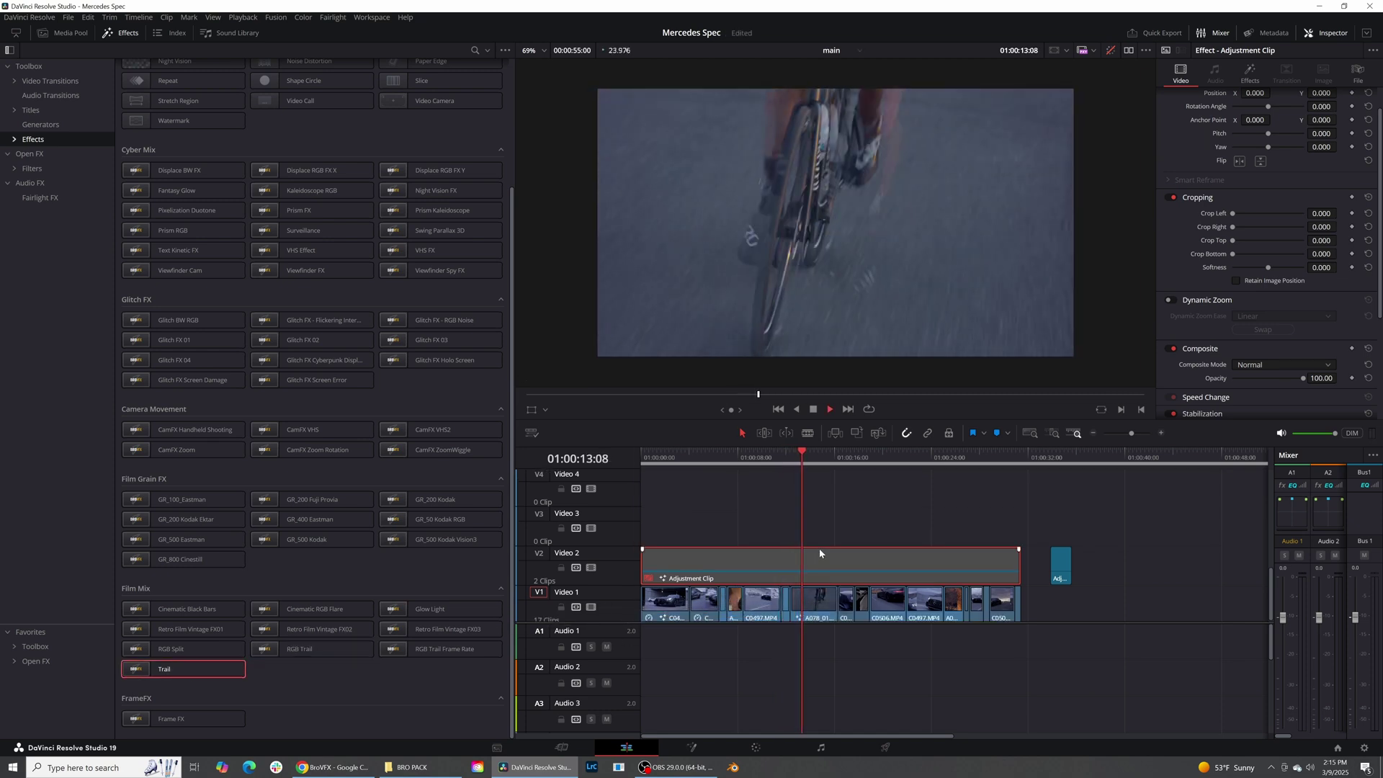
{"action": "left_click", "coordinate": [780, 462]}
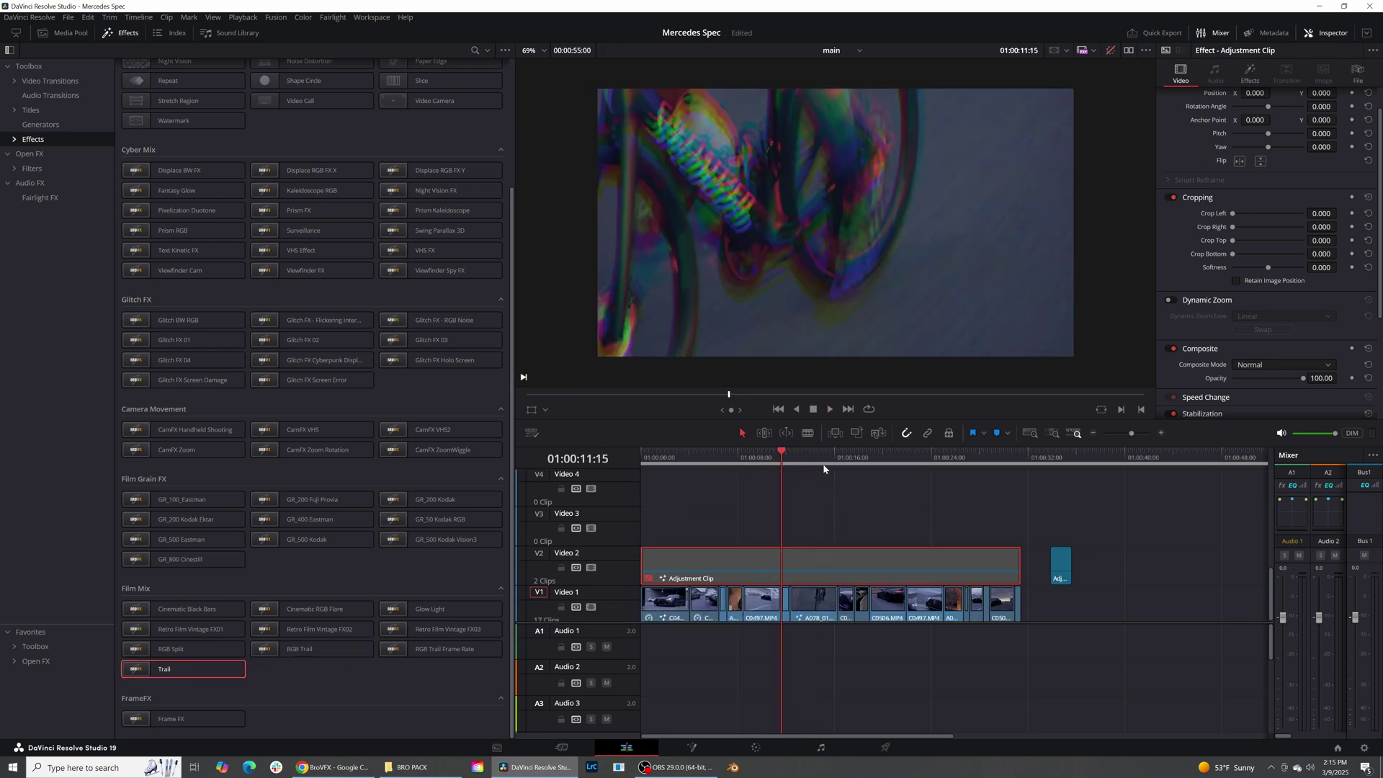
{"action": "key", "text": "space"}
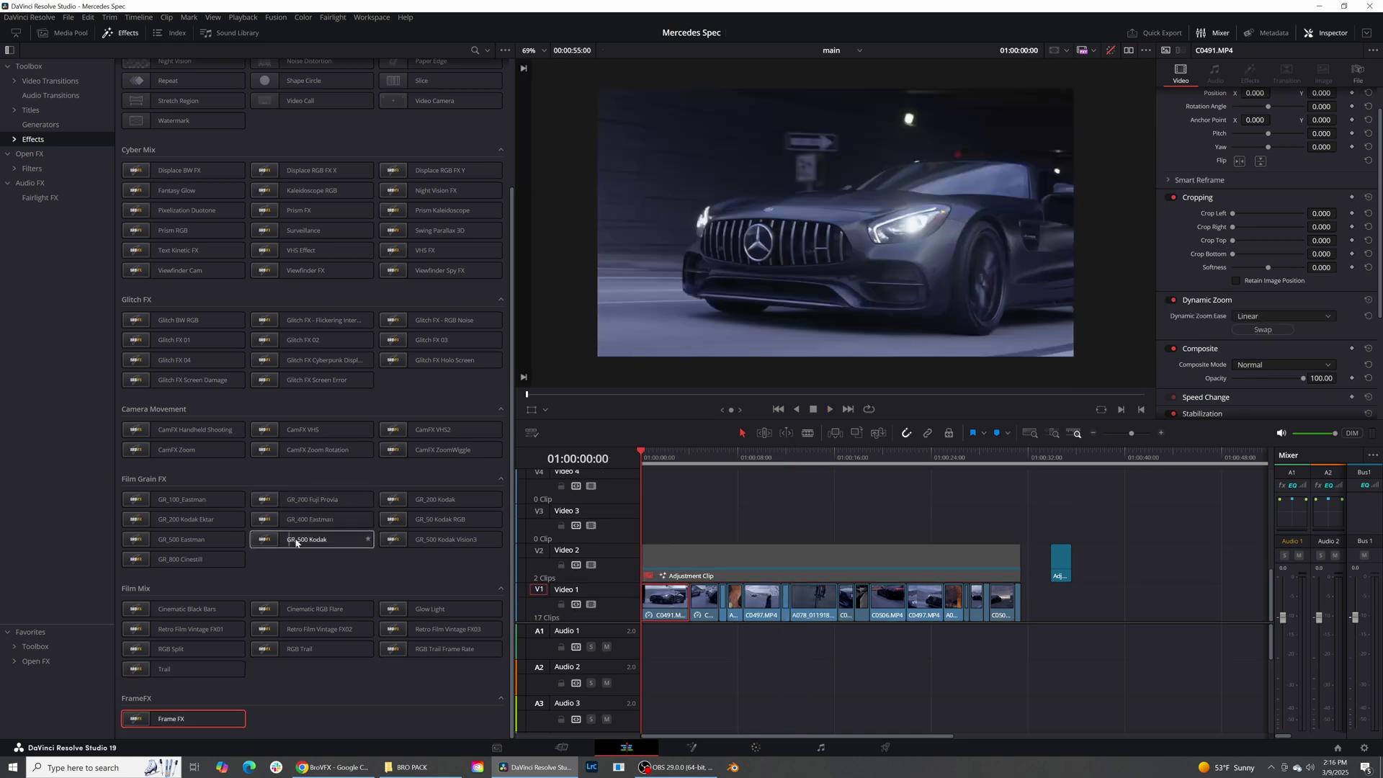
- Split C0491.MP4 at 01:00:03:17 and the following C0494.MP4 shortly after its start, isolating short pieces around their shared cut
{"action": "scroll", "coordinate": [310, 541], "scroll_direction": "up", "scroll_amount": 3}
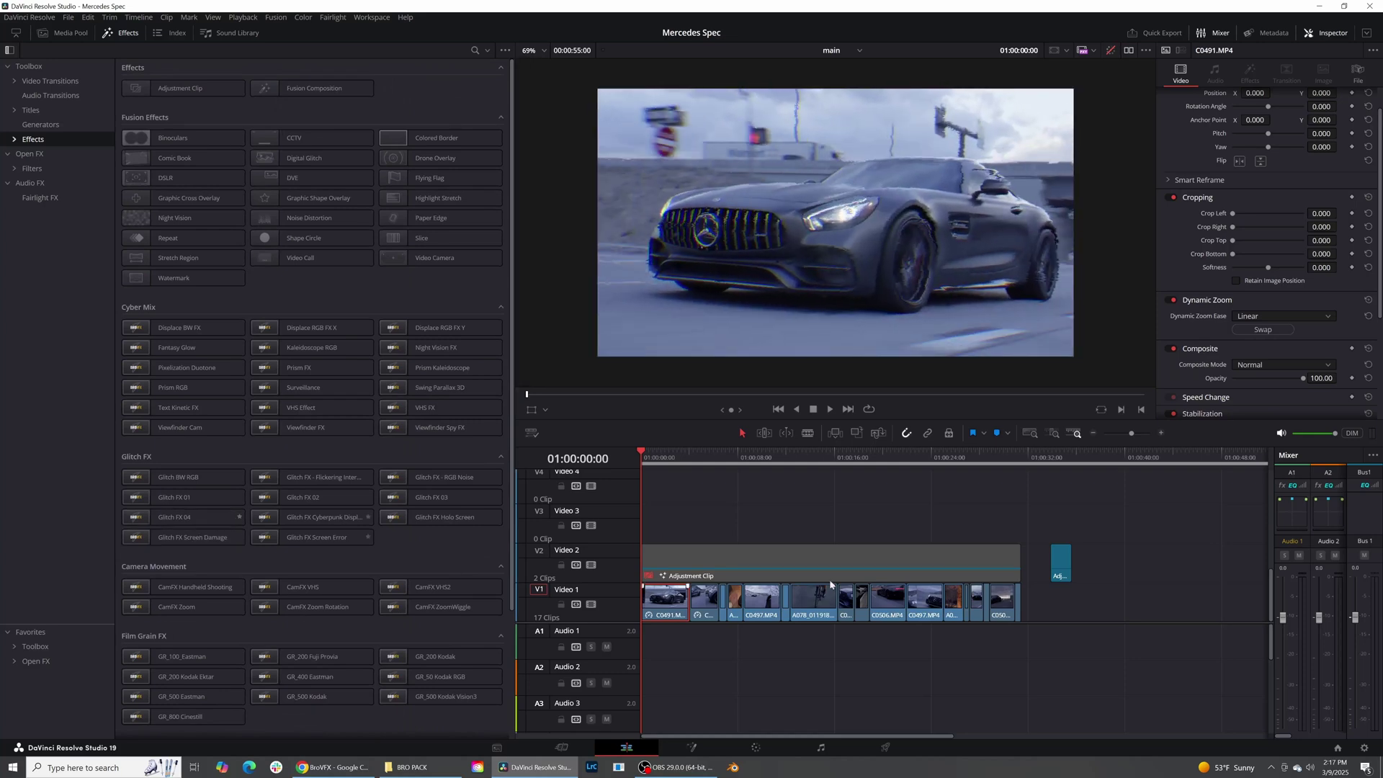
{"action": "left_click", "coordinate": [755, 530]}
{"action": "scroll", "coordinate": [768, 530], "scroll_direction": "up", "scroll_amount": 2}
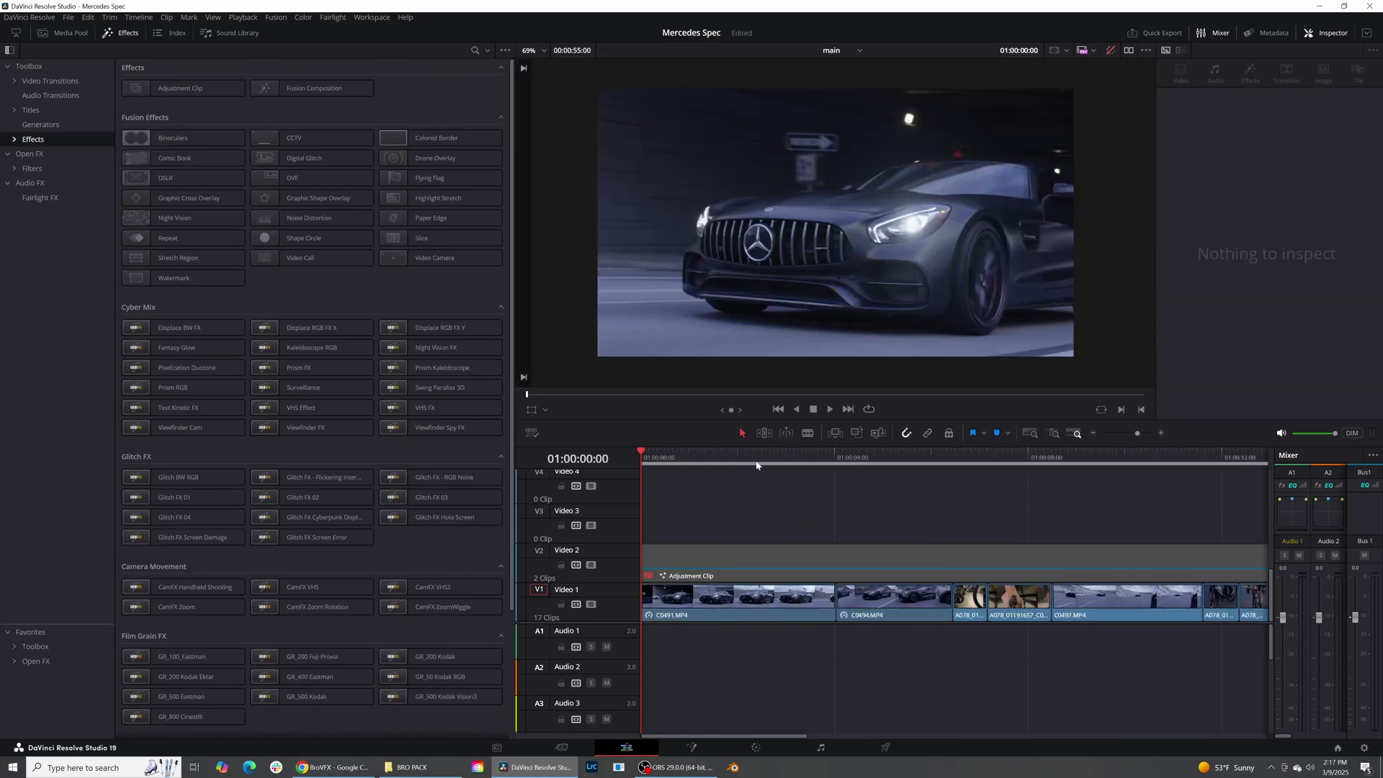
{"action": "left_click", "coordinate": [821, 456]}
{"action": "left_click", "coordinate": [815, 602]}
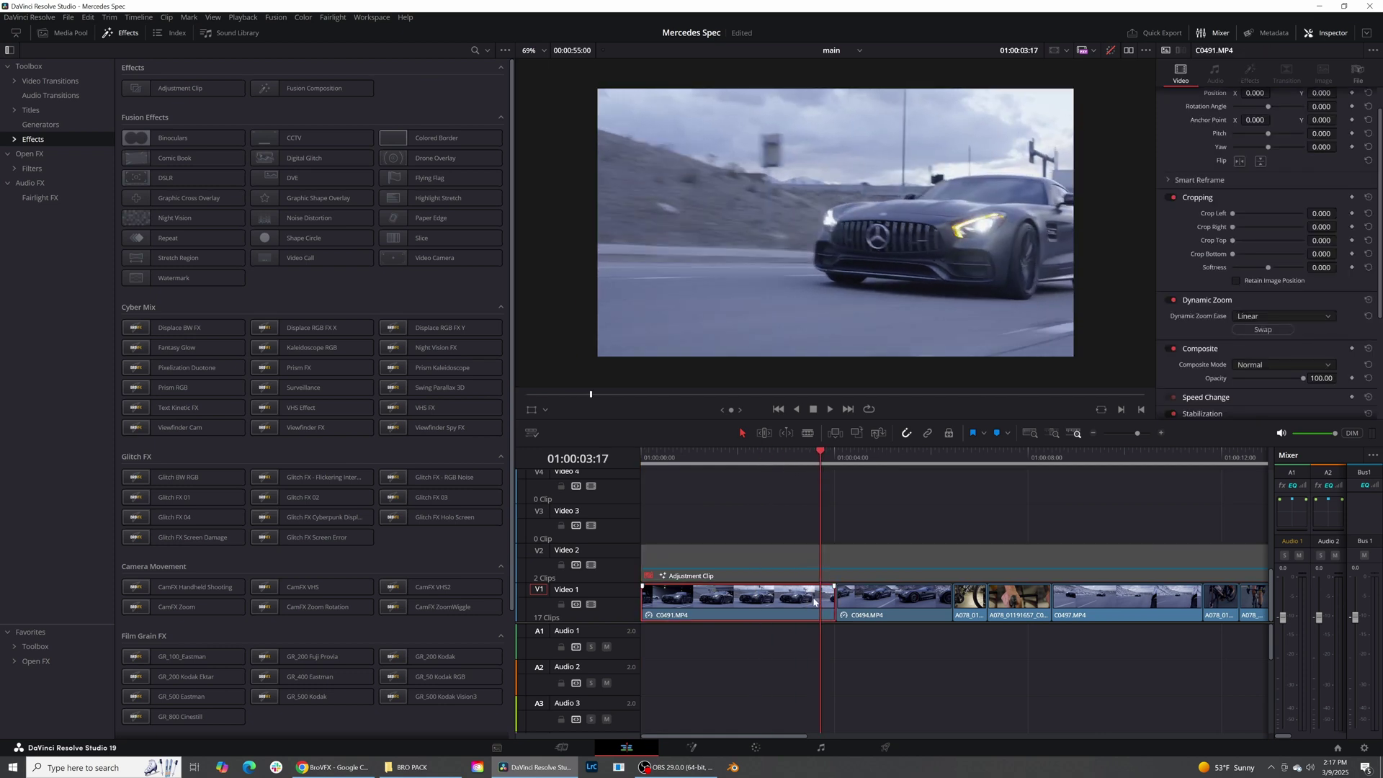
{"action": "key", "text": "ctrl+b"}
{"action": "left_click_drag", "start_coordinate": [823, 458], "coordinate": [852, 468]}
{"action": "left_click", "coordinate": [864, 598]}
{"action": "key", "text": "ctrl+b"}
- Apply the Glitch FX 02 effect to the short piece at the end of C0491.MP4
{"action": "left_click", "coordinate": [827, 456]}
{"action": "left_click", "coordinate": [829, 614]}
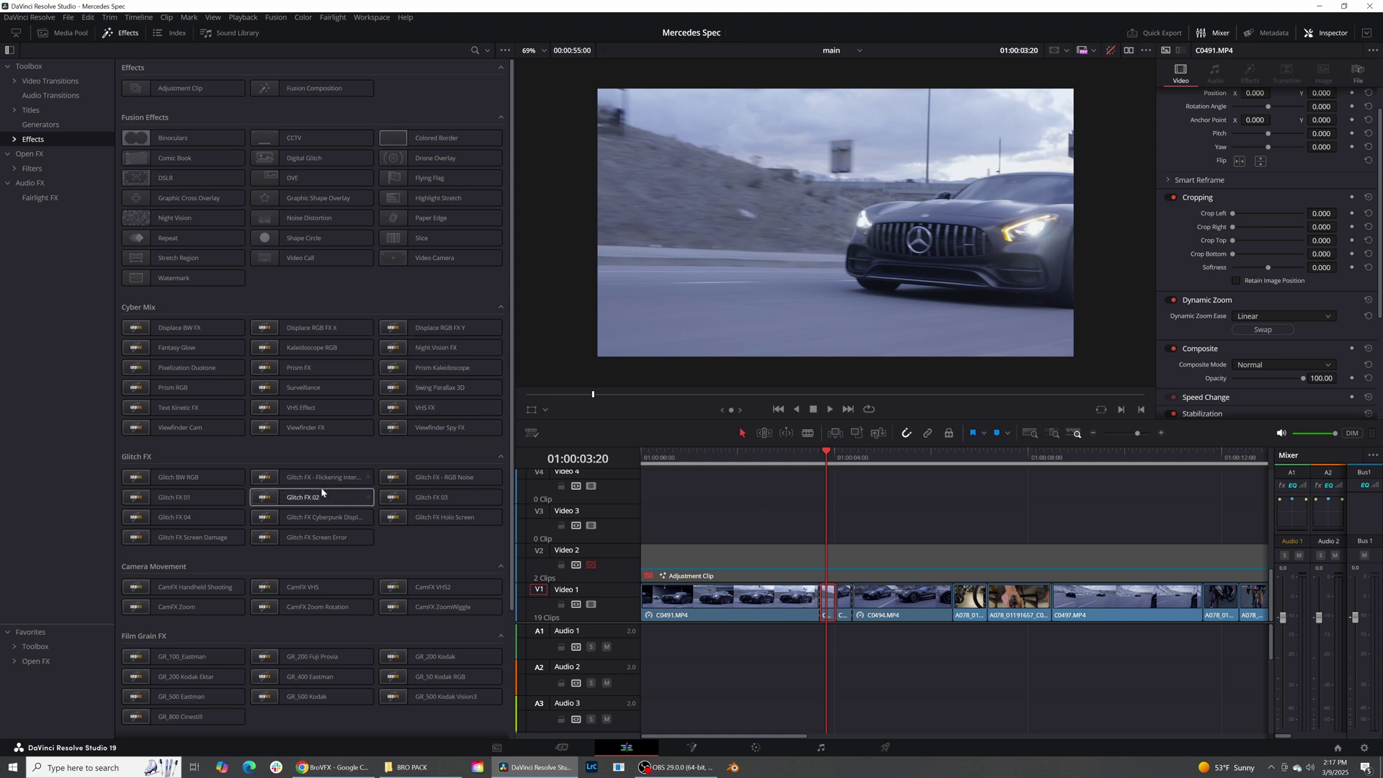
{"action": "left_click_drag", "start_coordinate": [311, 495], "coordinate": [829, 601]}
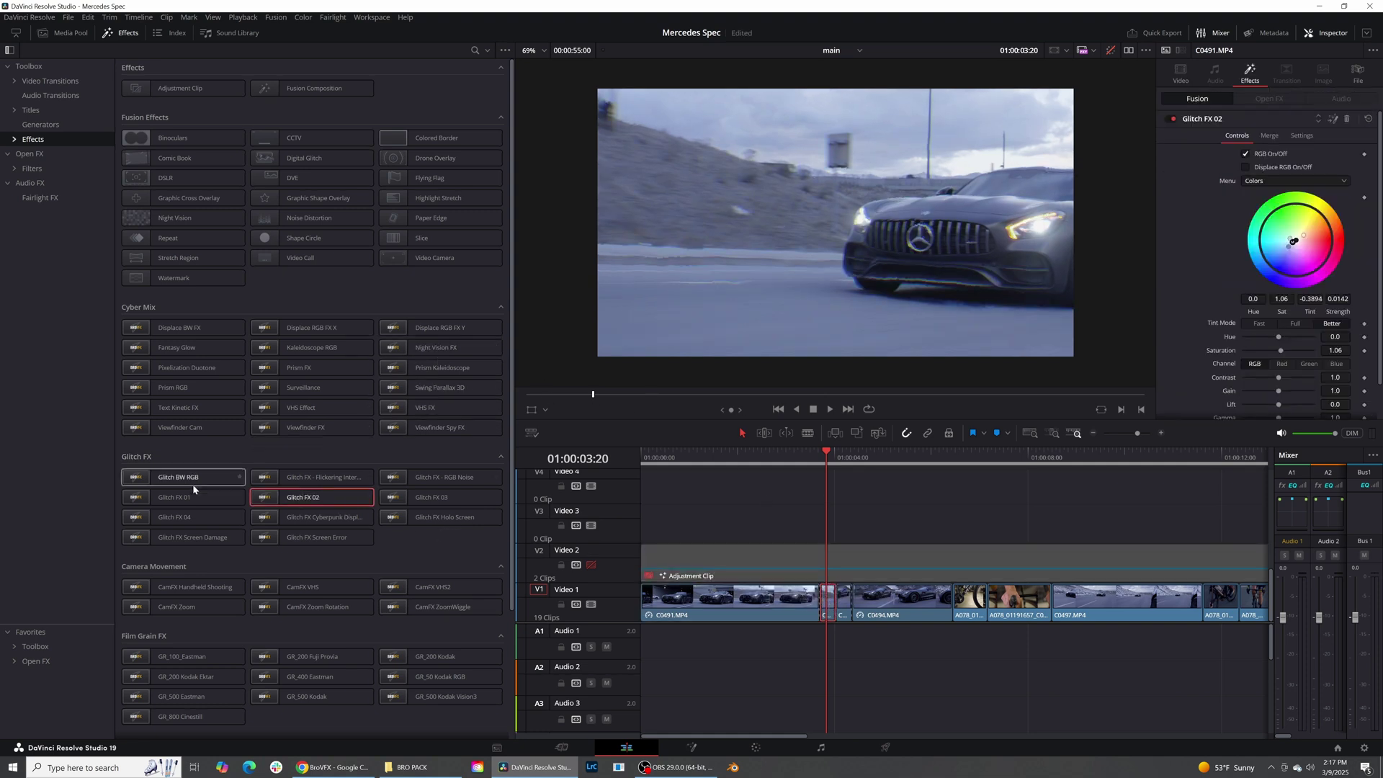
- Apply the Glitch BW RGB effect to the short piece at the start of C0494.MP4
{"action": "left_click_drag", "start_coordinate": [846, 454], "coordinate": [856, 519]}
{"action": "left_click", "coordinate": [843, 598]}
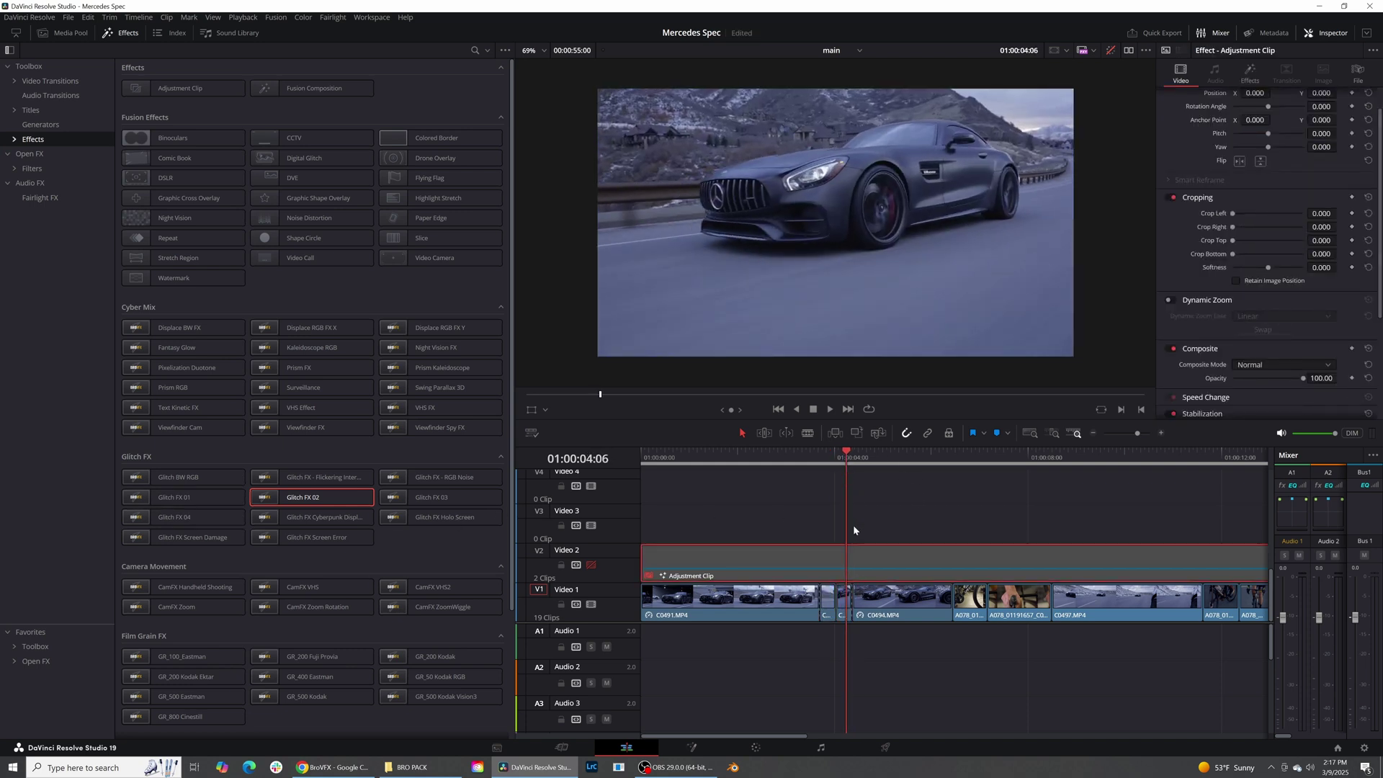
{"action": "left_click", "coordinate": [844, 613]}
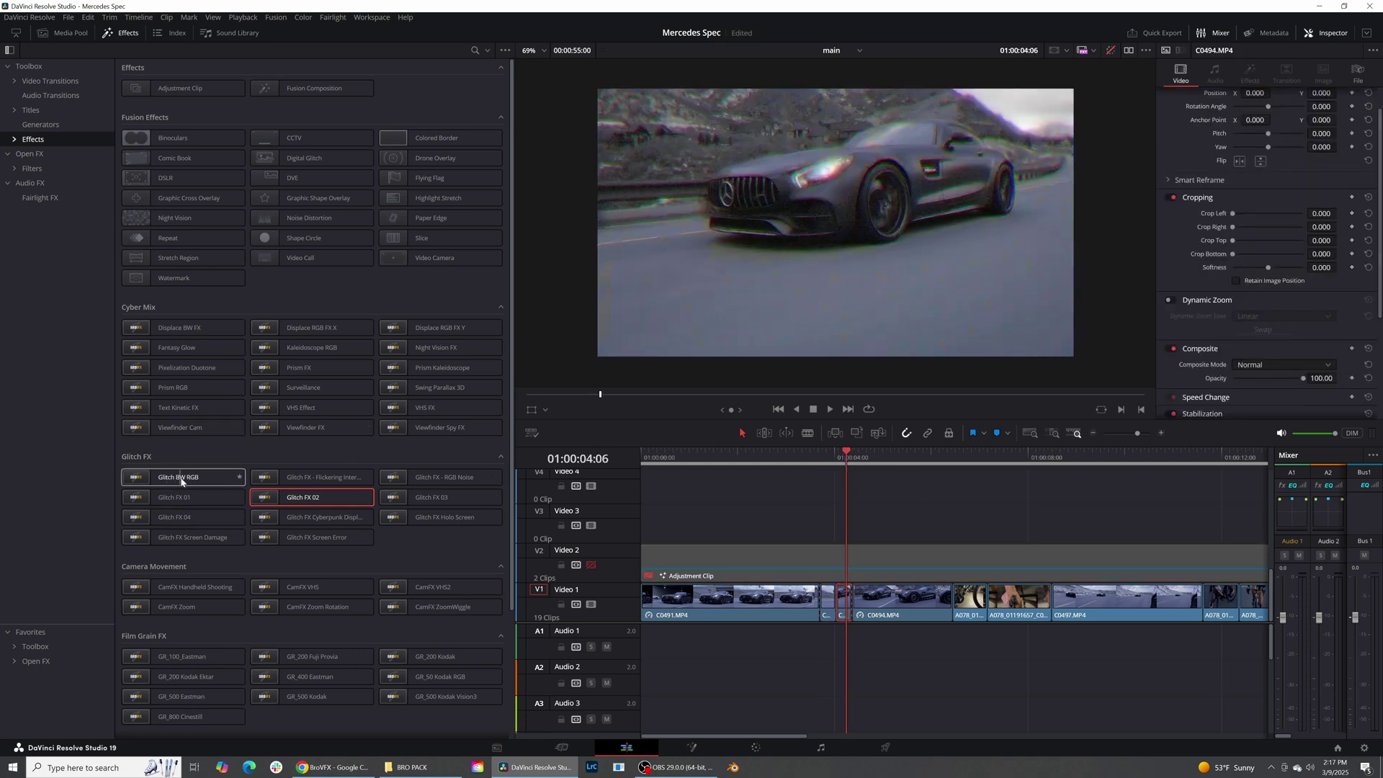
{"action": "left_click_drag", "start_coordinate": [193, 479], "coordinate": [844, 602]}
- Play back and scrub the glitch transition between C0491.MP4 and C0494.MP4
{"action": "left_click", "coordinate": [757, 458]}
{"action": "key", "text": "space"}
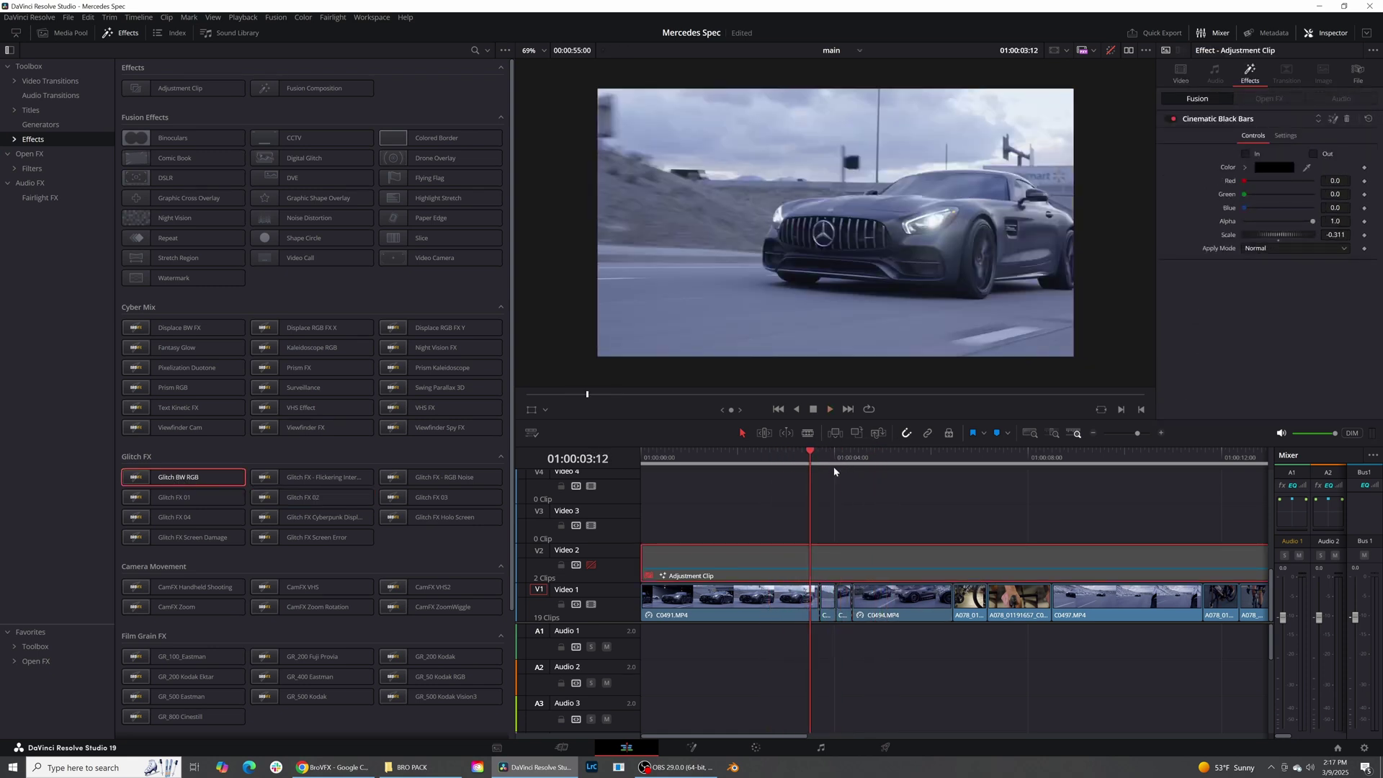
{"action": "left_click_drag", "start_coordinate": [853, 457], "coordinate": [815, 481]}
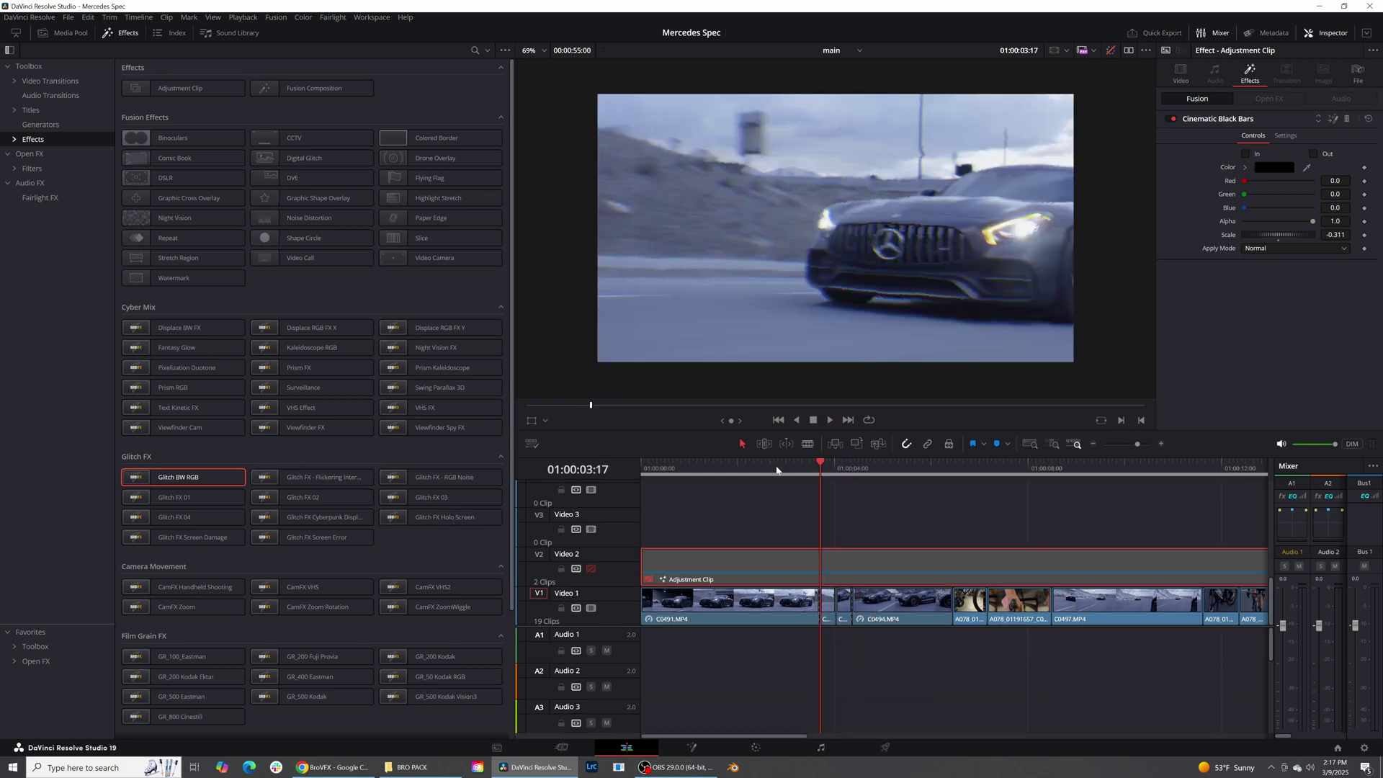
- Cut the first C0491.MP4 piece twice to isolate a short segment around 01:00:01:17, and move the playhead onto it
{"action": "left_click_drag", "start_coordinate": [776, 469], "coordinate": [698, 470]}
{"action": "left_click", "coordinate": [721, 598]}
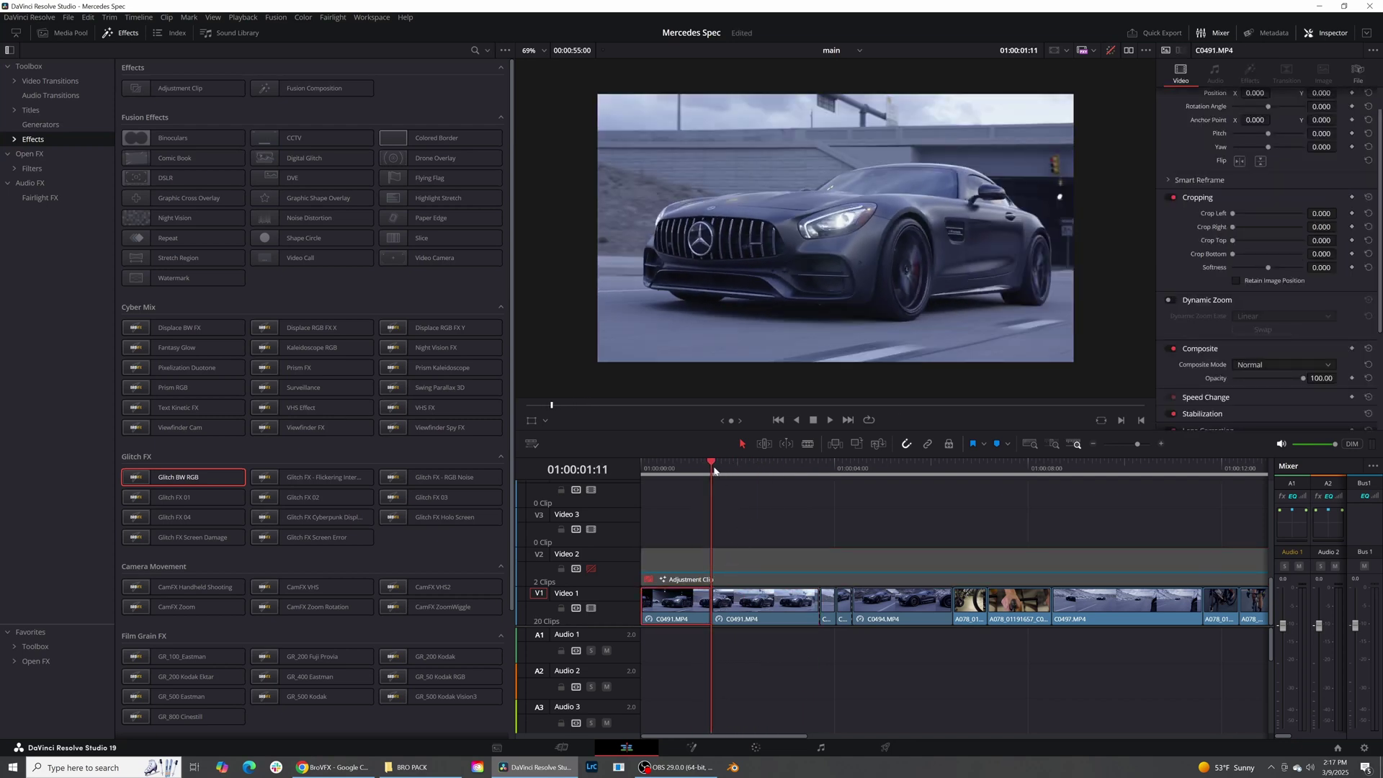
{"action": "left_click", "coordinate": [724, 469]}
{"action": "key", "text": "ctrl+b"}
{"action": "left_click", "coordinate": [741, 471]}
{"action": "left_click", "coordinate": [753, 598]}
{"action": "key", "text": "ctrl+b"}
{"action": "left_click", "coordinate": [731, 497]}
{"action": "left_click", "coordinate": [726, 471]}
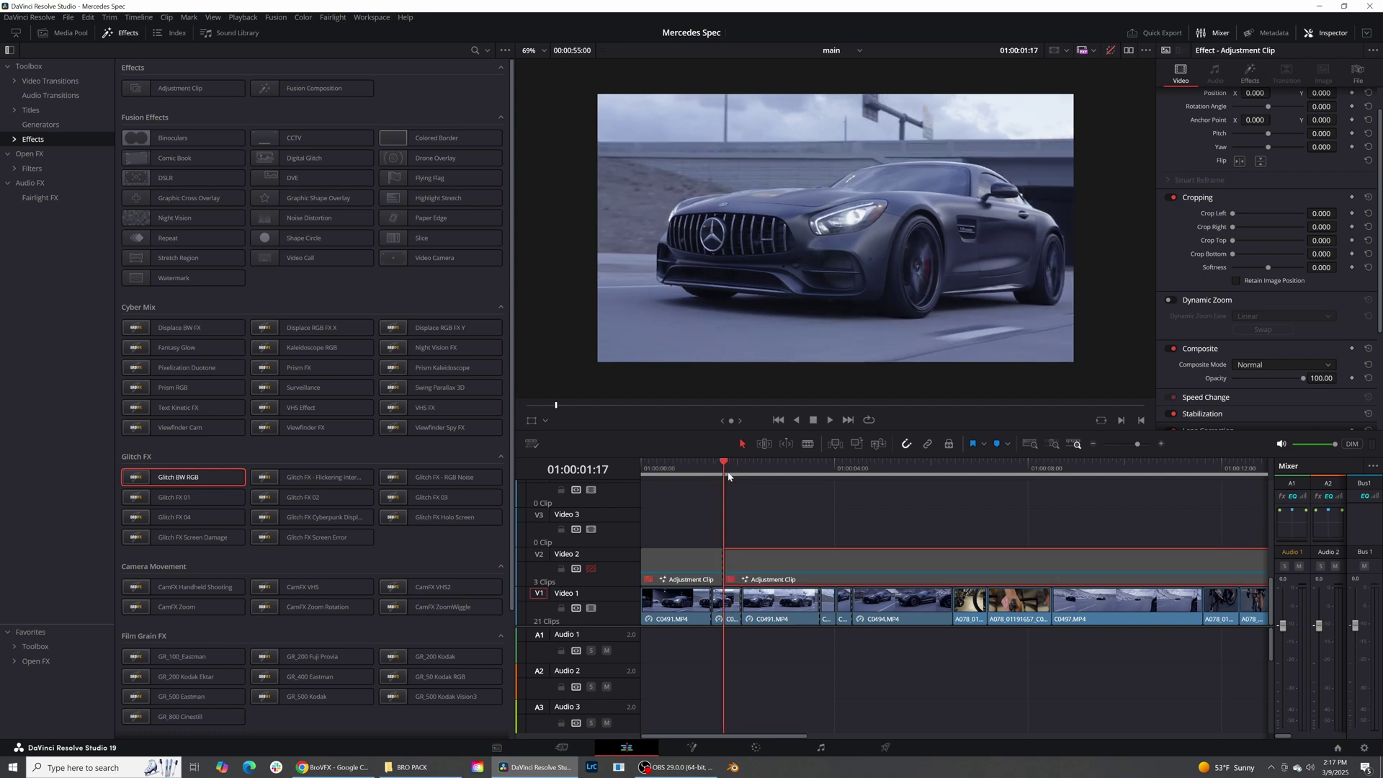
- Apply Glitch FX - Flickering Interference to the short C0491.MP4 segment before the playhead and Glitch FX 03 to the longer C0491.MP4 piece following it
{"action": "left_click", "coordinate": [729, 607]}
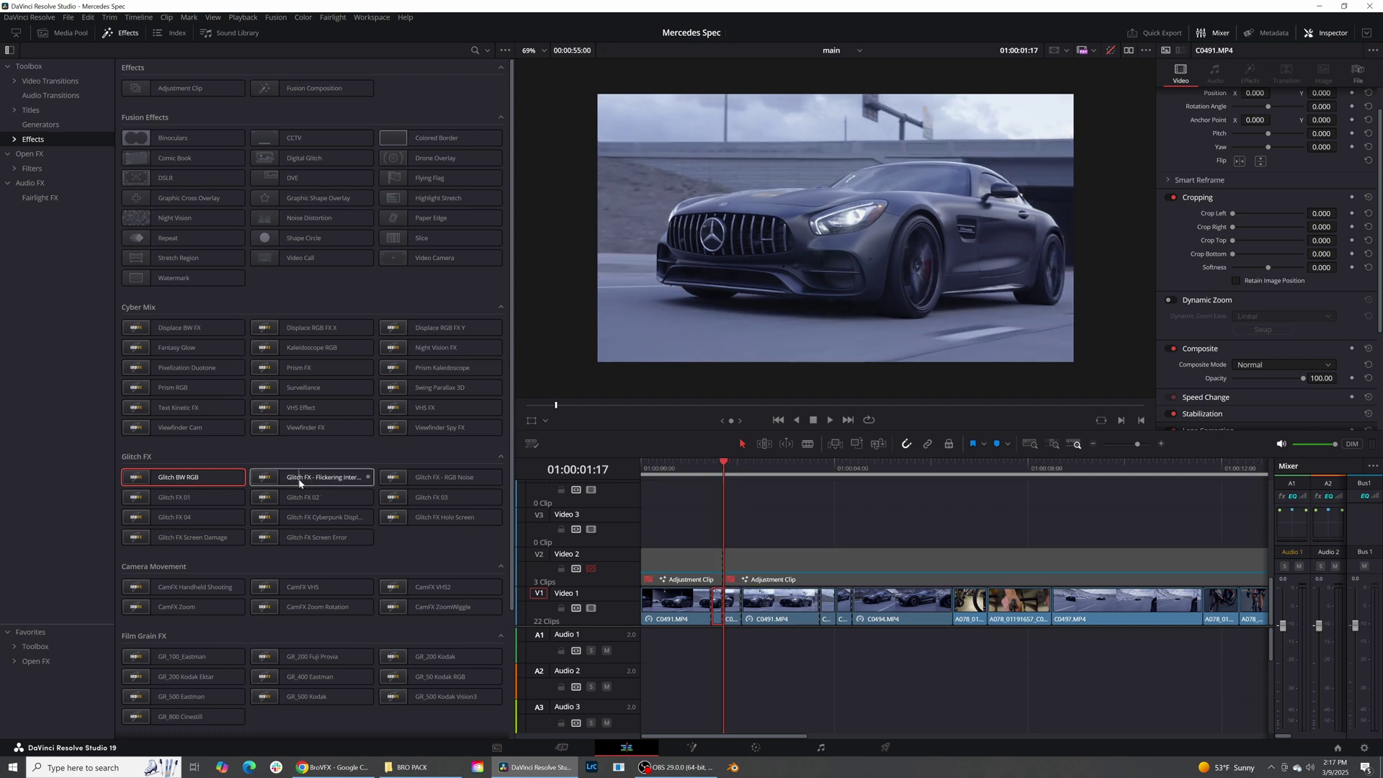
{"action": "left_click_drag", "start_coordinate": [301, 482], "coordinate": [644, 583]}
{"action": "left_click_drag", "start_coordinate": [433, 497], "coordinate": [781, 605]}
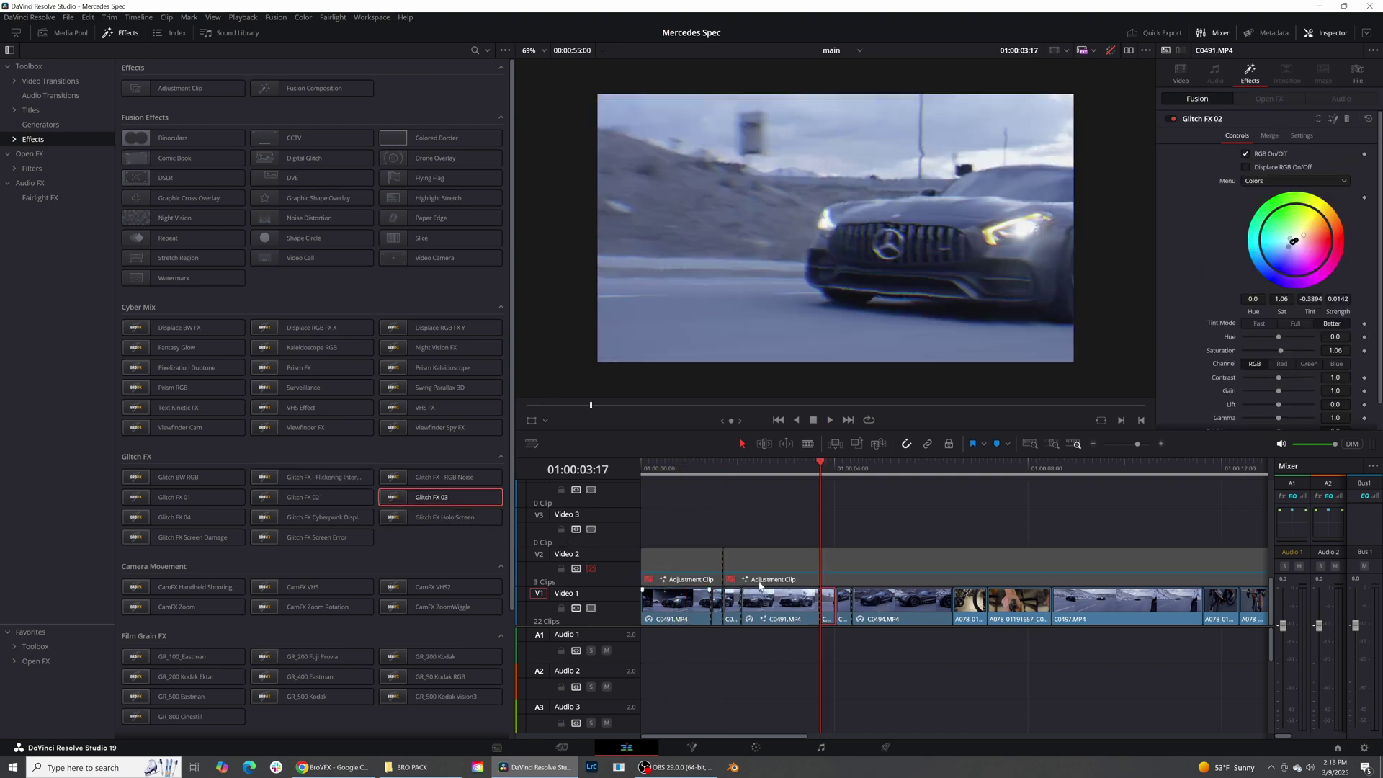
{"action": "left_click", "coordinate": [793, 528]}
{"action": "scroll", "coordinate": [928, 524], "scroll_direction": "right", "scroll_amount": 2}
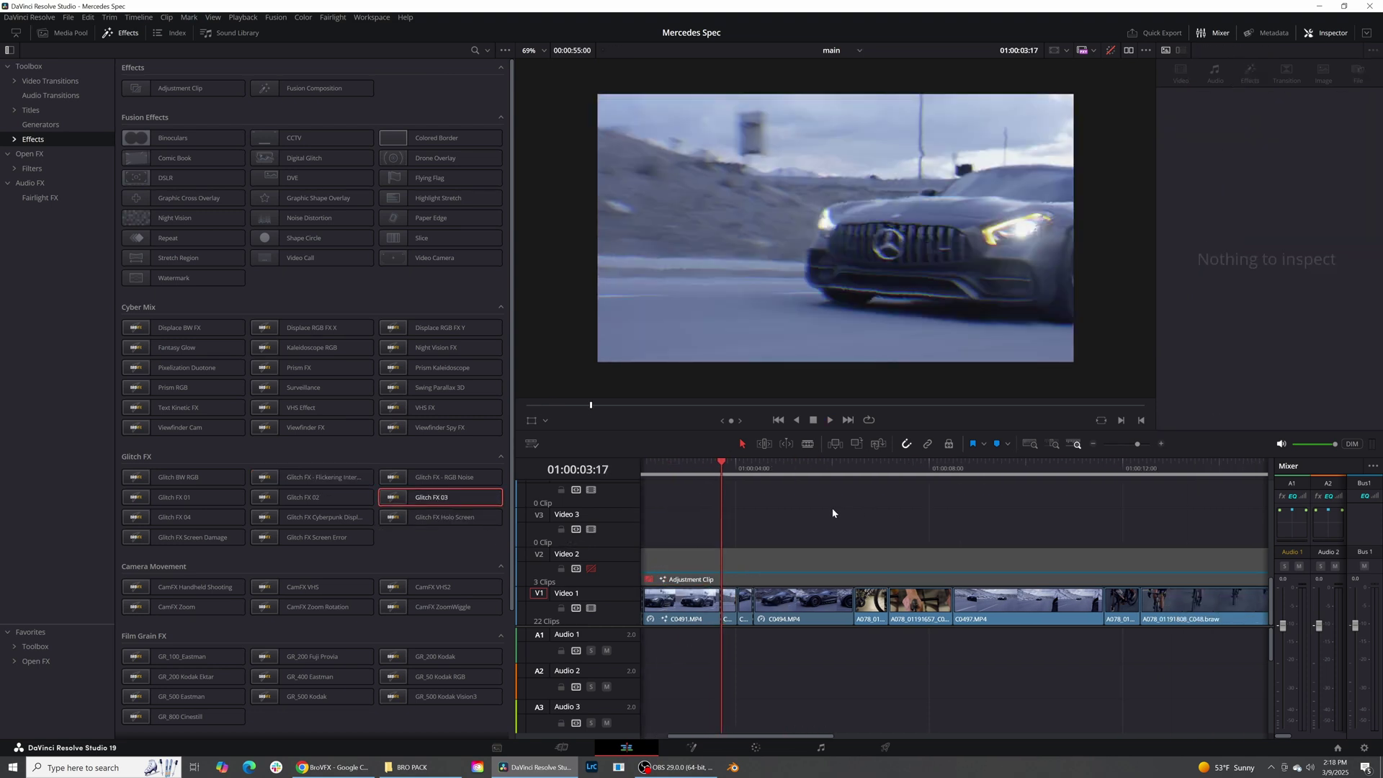
- Try the Camera Lens Slide L-R transition on the cut between C0506.MP4 and C0497.MP4 and play it back
{"action": "left_click", "coordinate": [50, 81]}
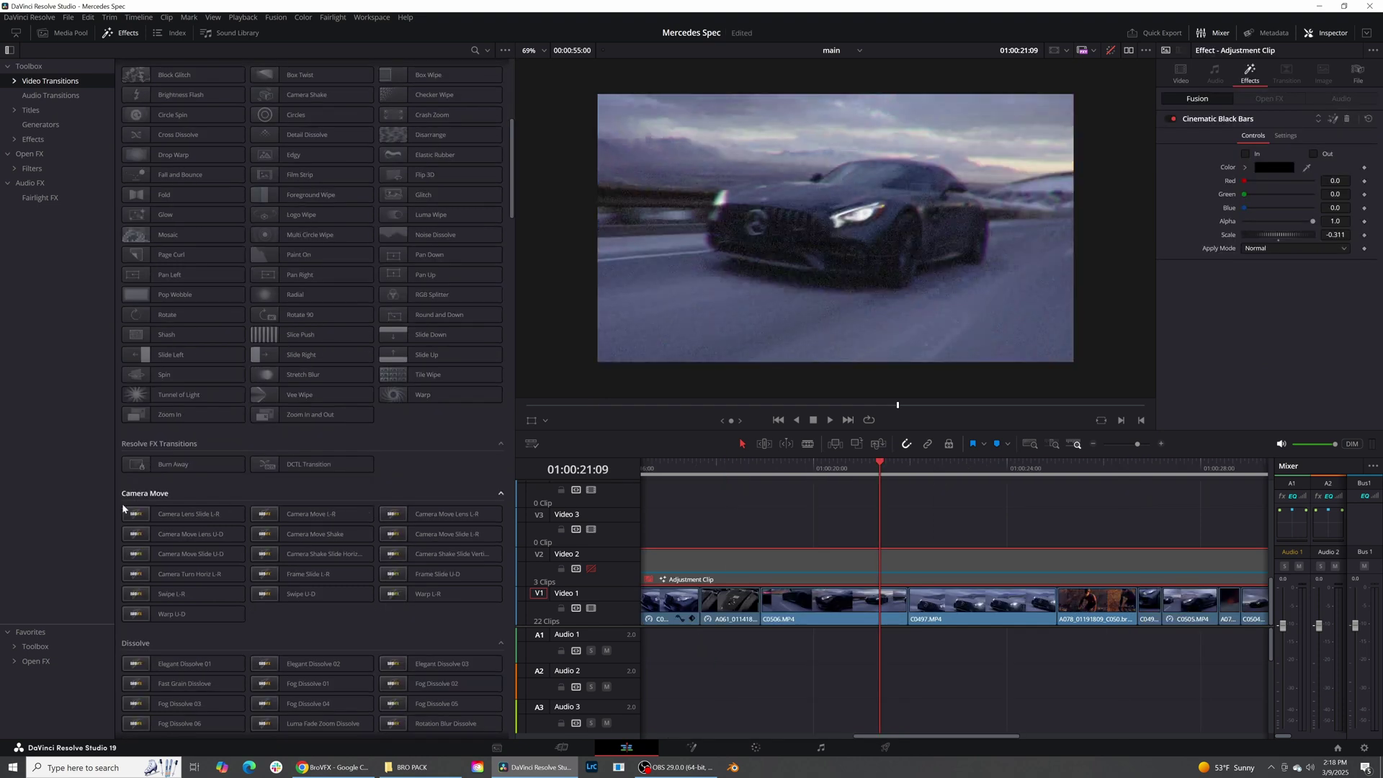
{"action": "left_click_drag", "start_coordinate": [180, 513], "coordinate": [906, 611]}
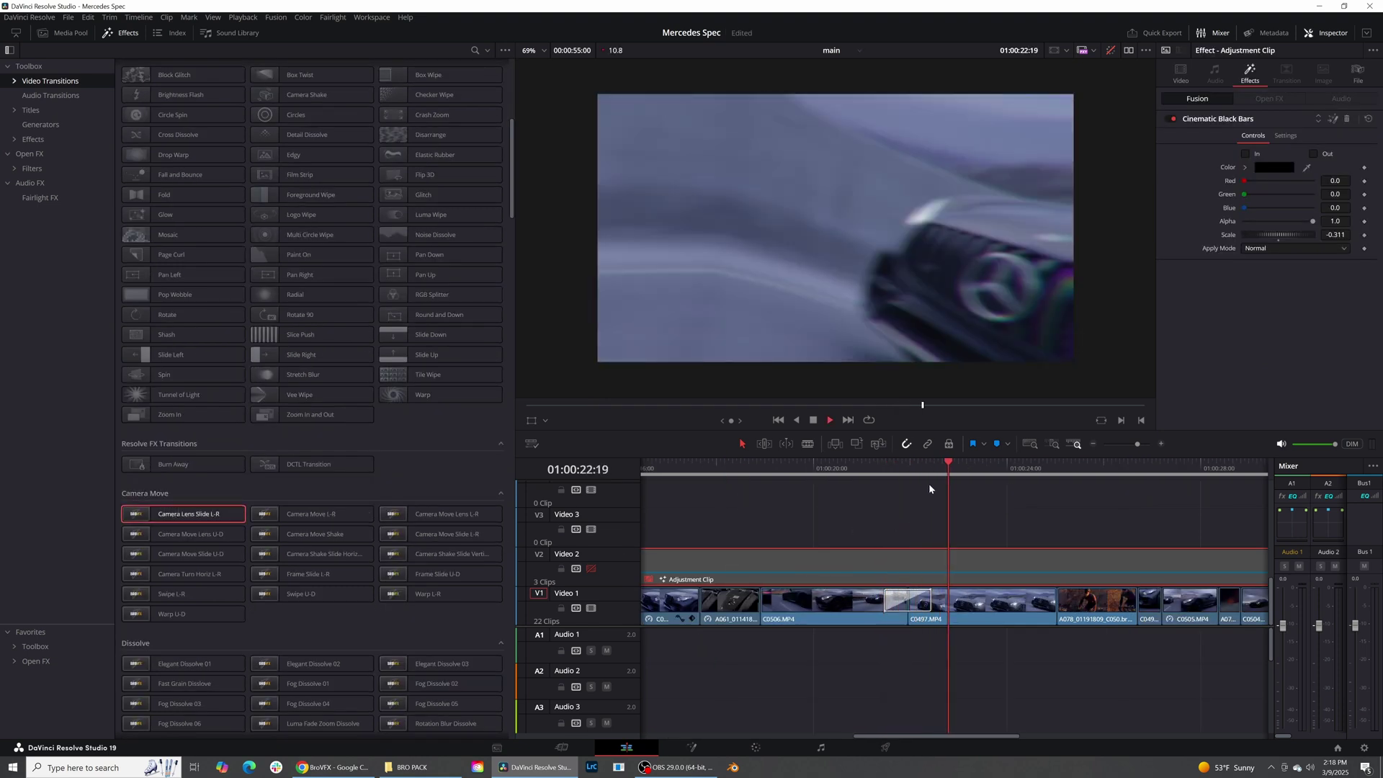
{"action": "left_click", "coordinate": [861, 470]}
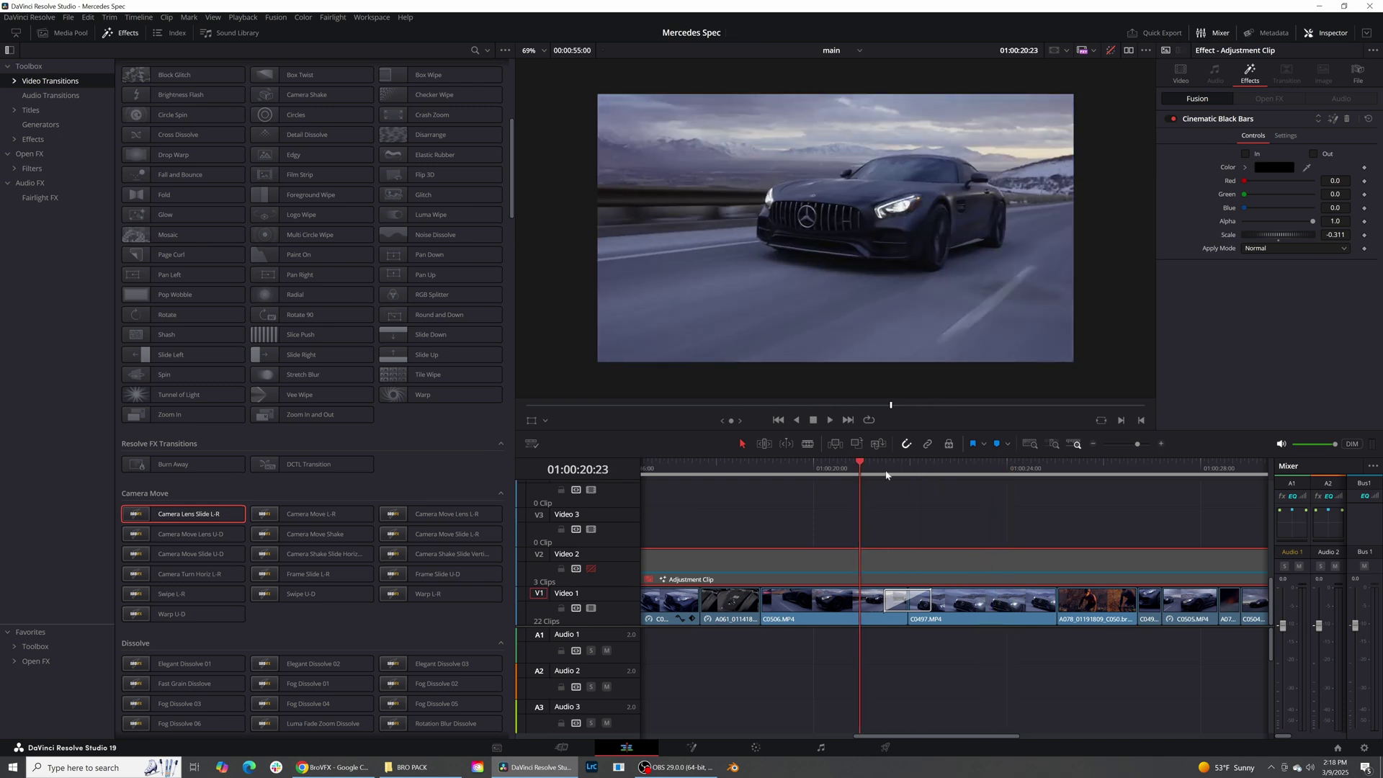
{"action": "key", "text": "space"}
{"action": "left_click", "coordinate": [886, 474]}
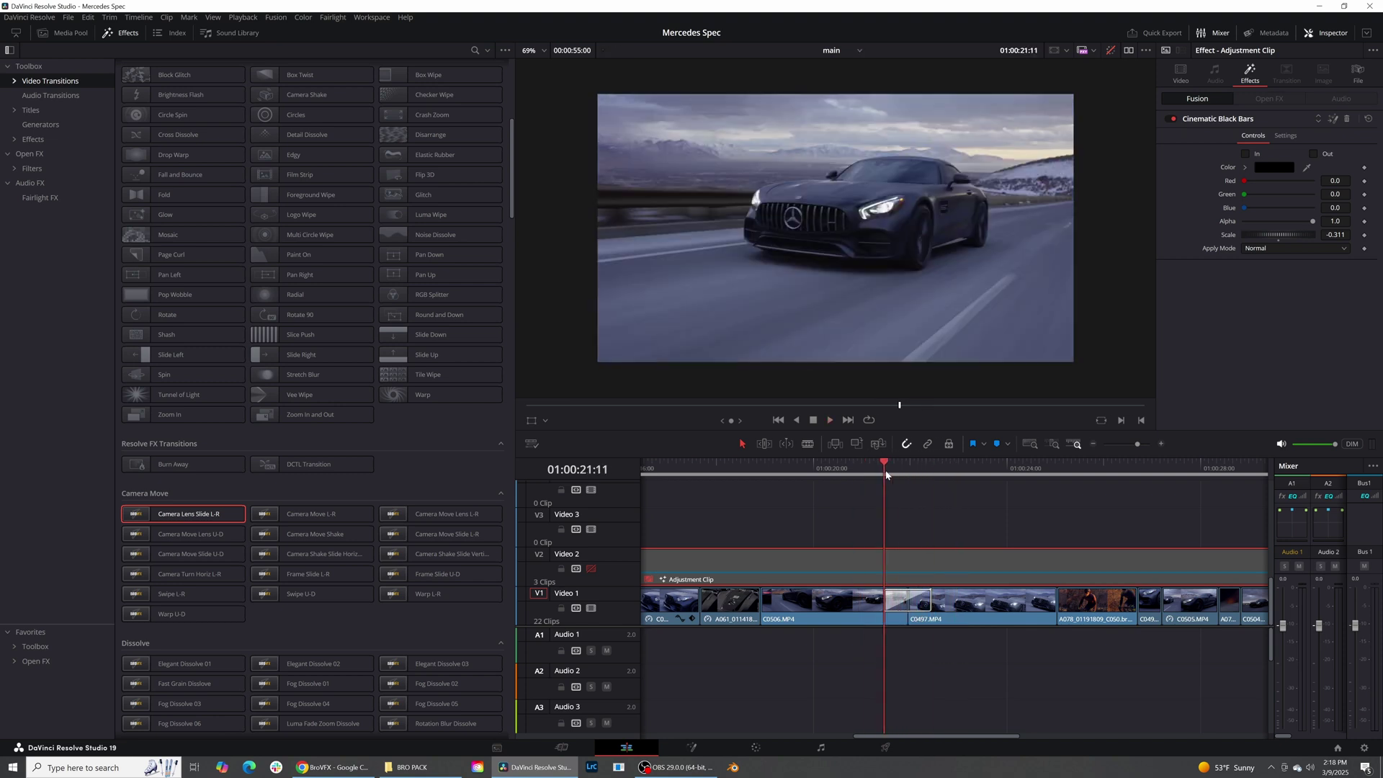
- Replace the Camera Lens Slide L-R transition on that cut with Camera Move L-R and play it back
{"action": "left_click", "coordinate": [902, 607]}
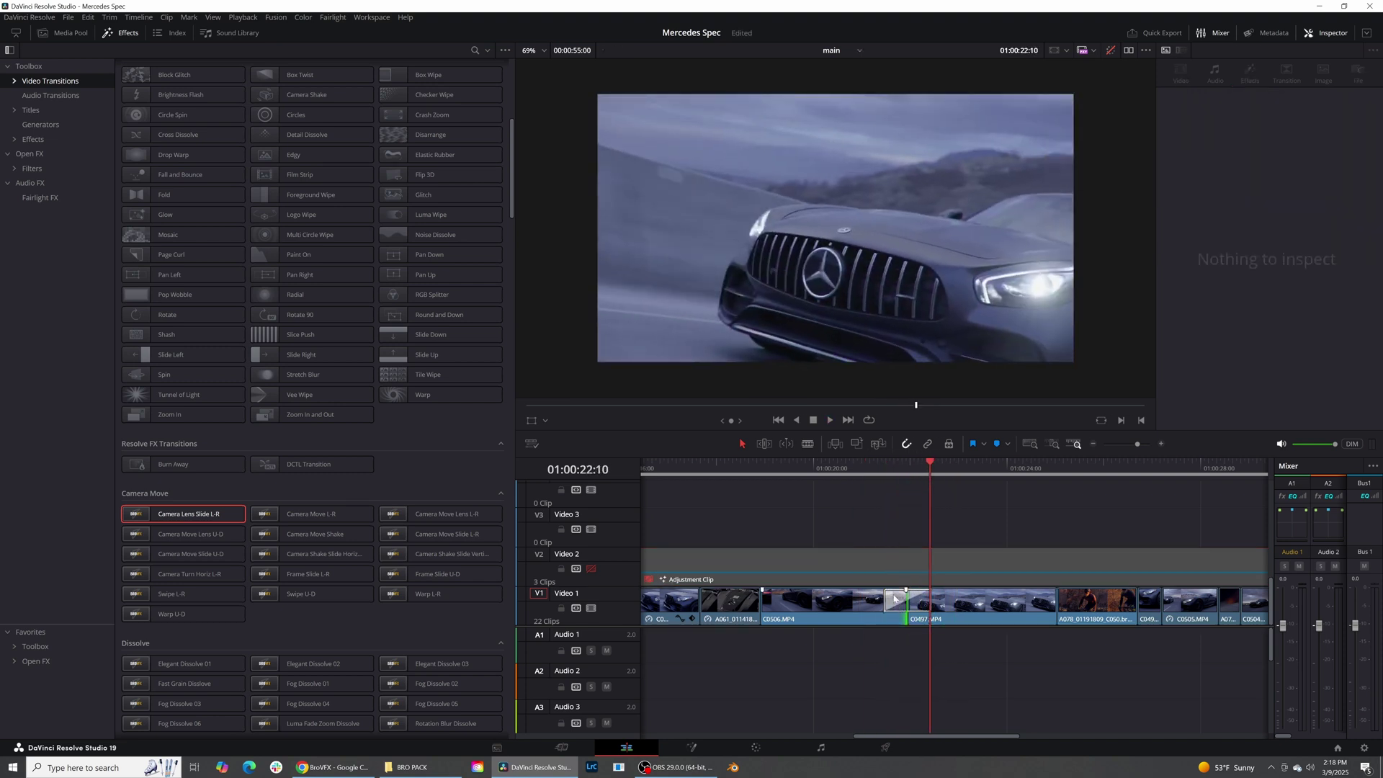
{"action": "left_click", "coordinate": [892, 596]}
{"action": "key", "text": "BackSpace"}
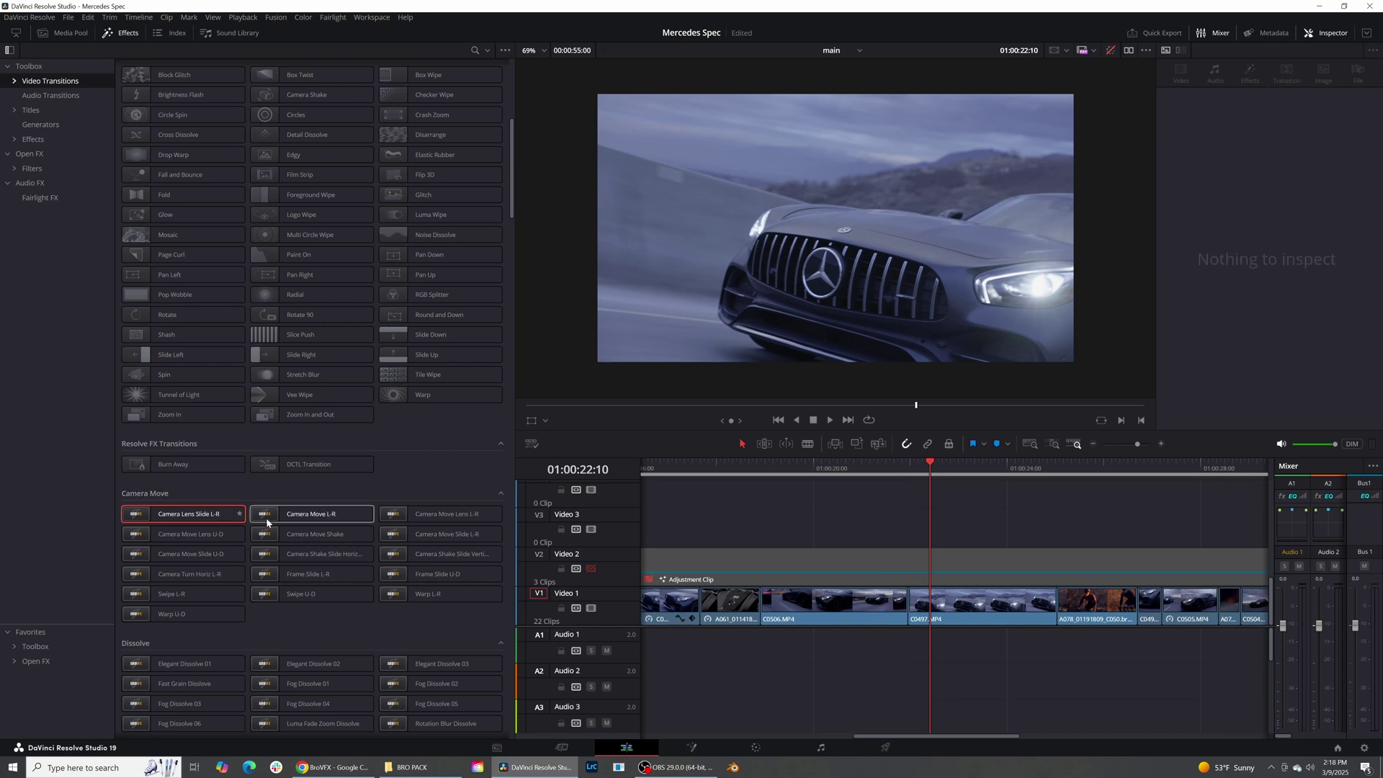
{"action": "left_click_drag", "start_coordinate": [302, 516], "coordinate": [908, 608]}
{"action": "left_click", "coordinate": [923, 604]}
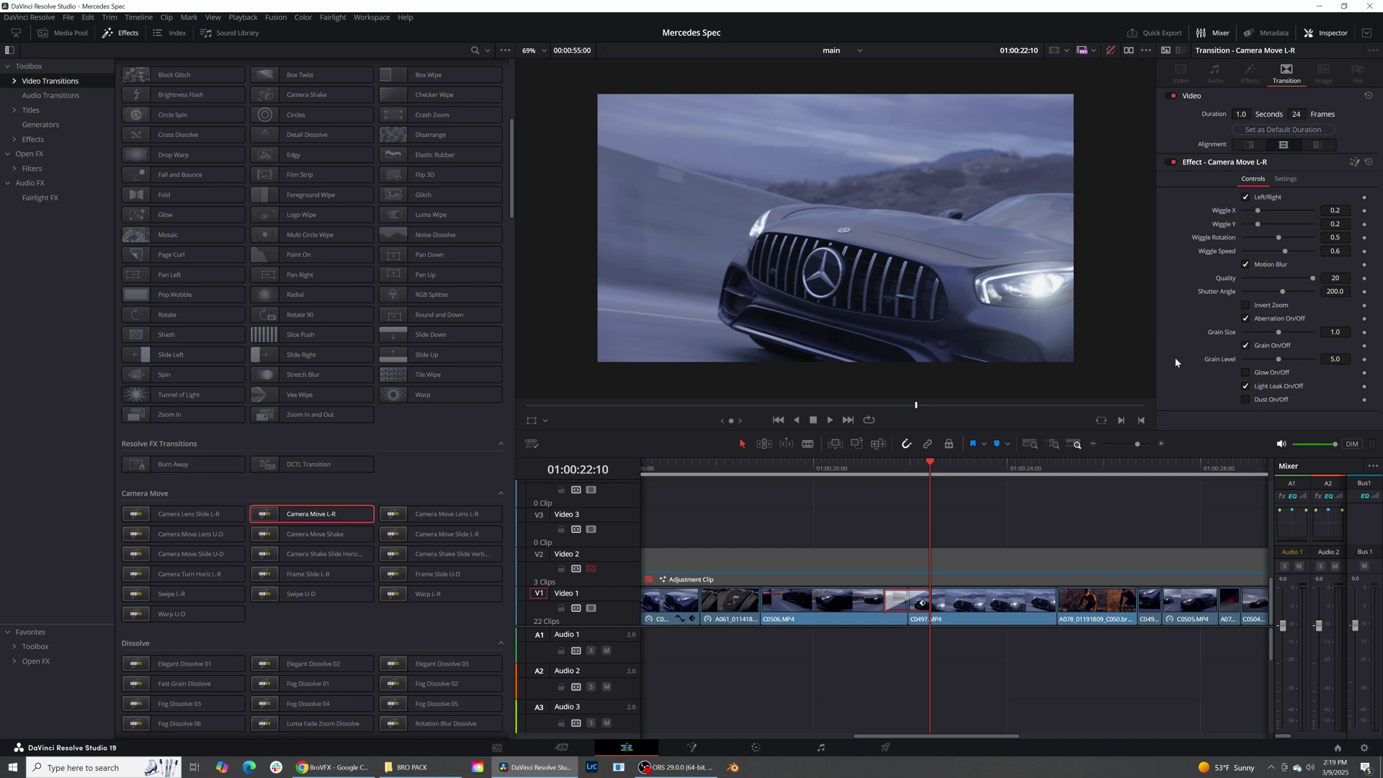
{"action": "left_click", "coordinate": [875, 473]}
{"action": "key", "text": "space"}
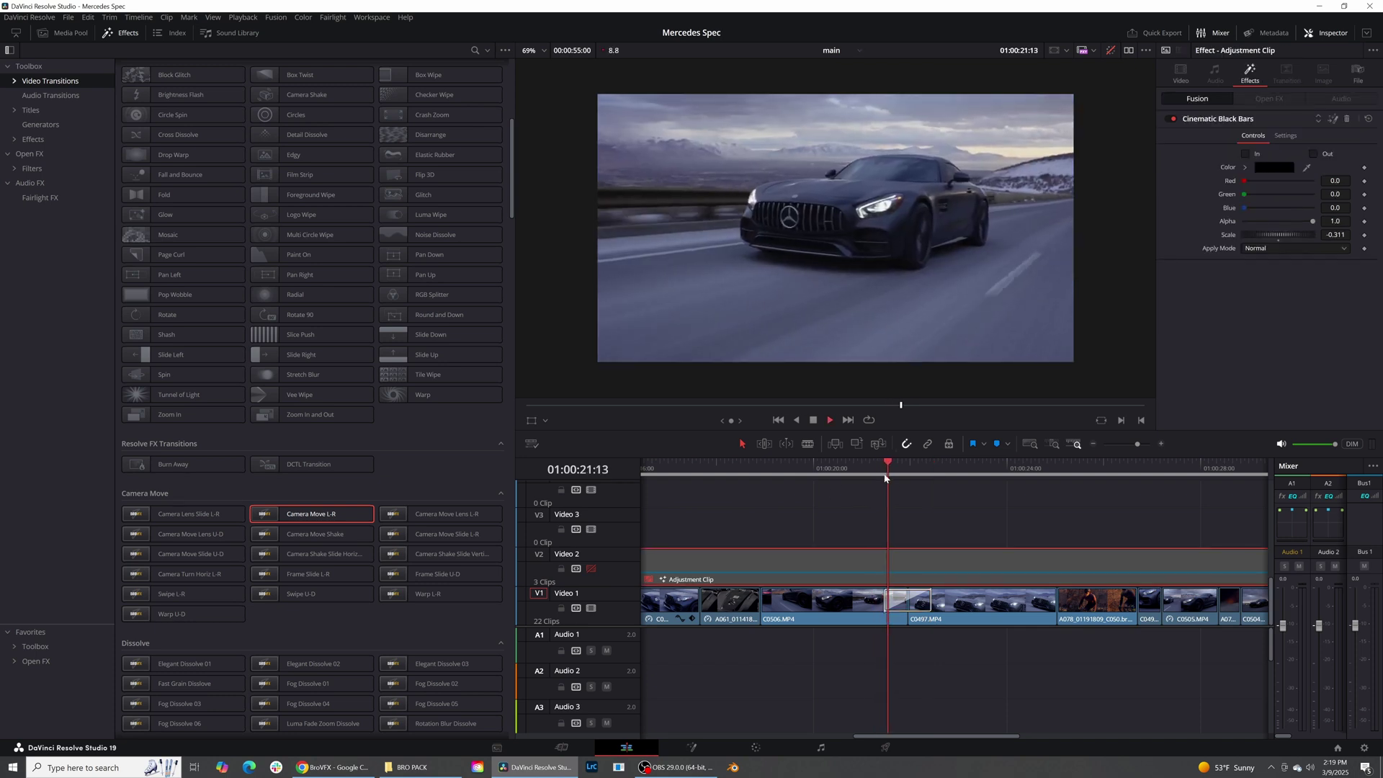
{"action": "left_click", "coordinate": [856, 472]}
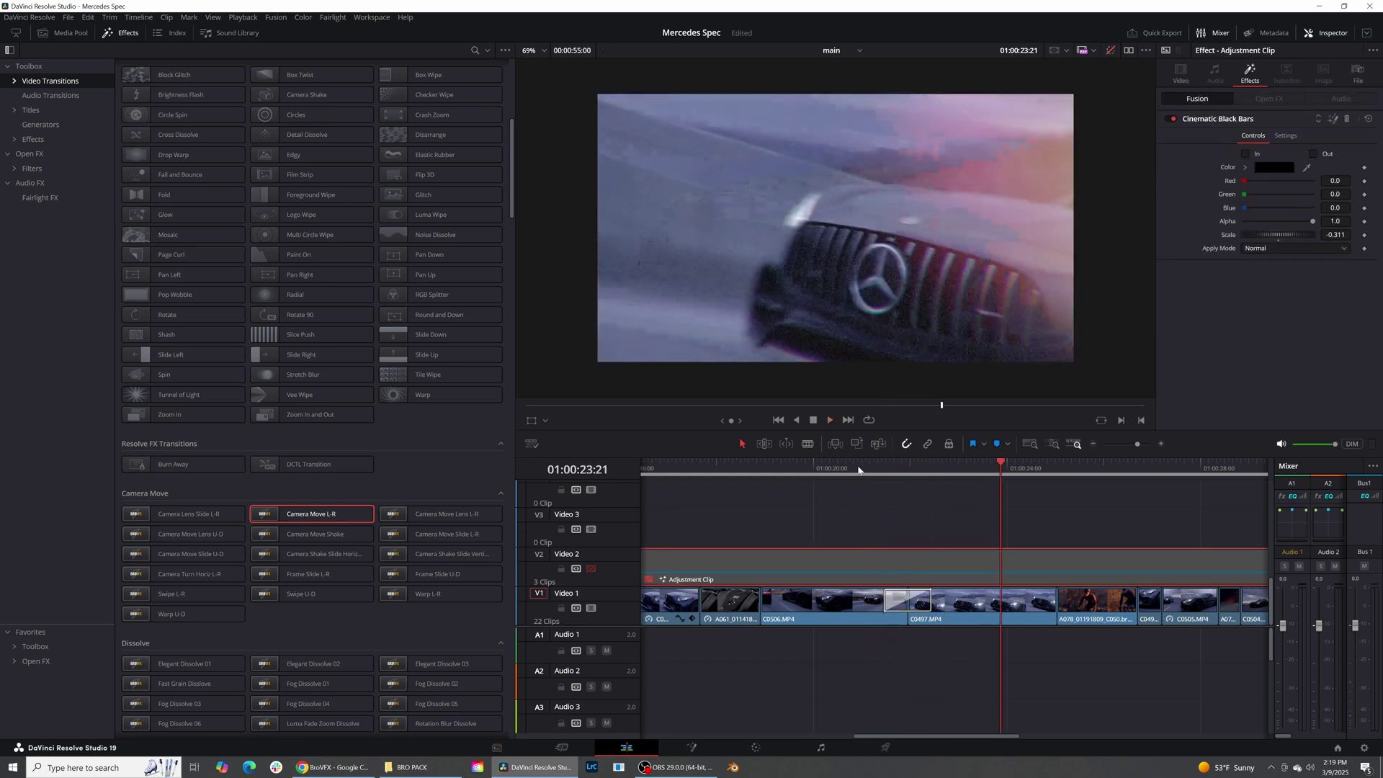
- Set the motion blur Quality of the Camera Move L-R transition to 10 and play the transition back
{"action": "left_click", "coordinate": [907, 601]}
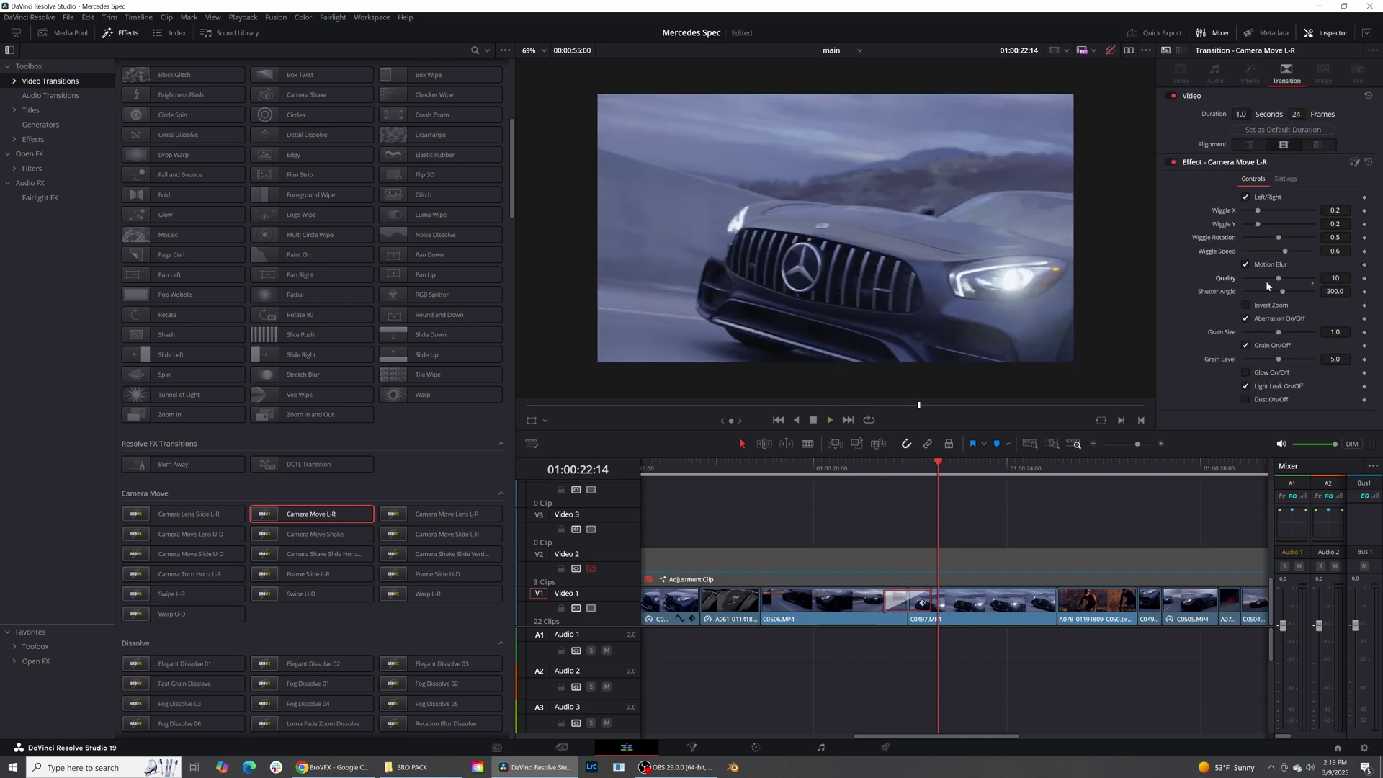
{"action": "left_click", "coordinate": [858, 474]}
{"action": "key", "text": "space"}
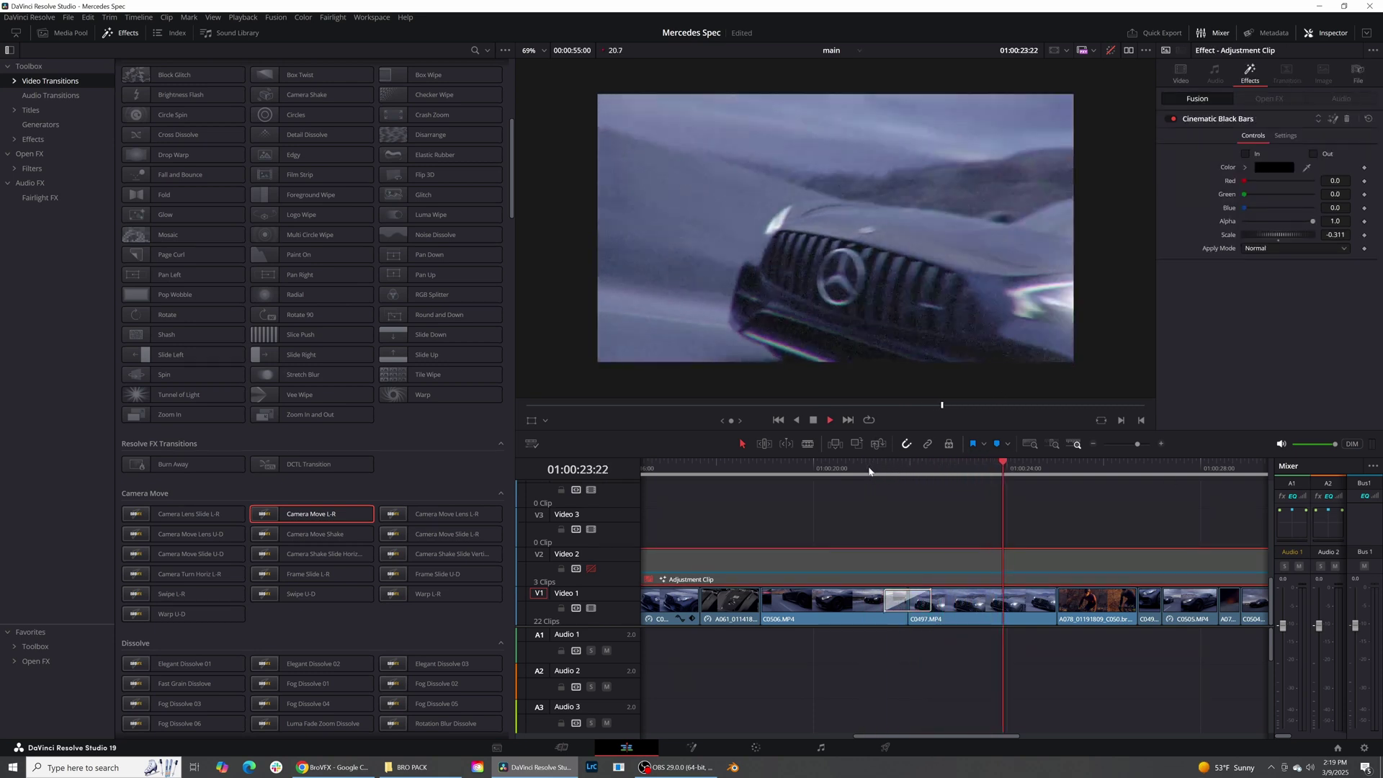
{"action": "left_click", "coordinate": [872, 472]}
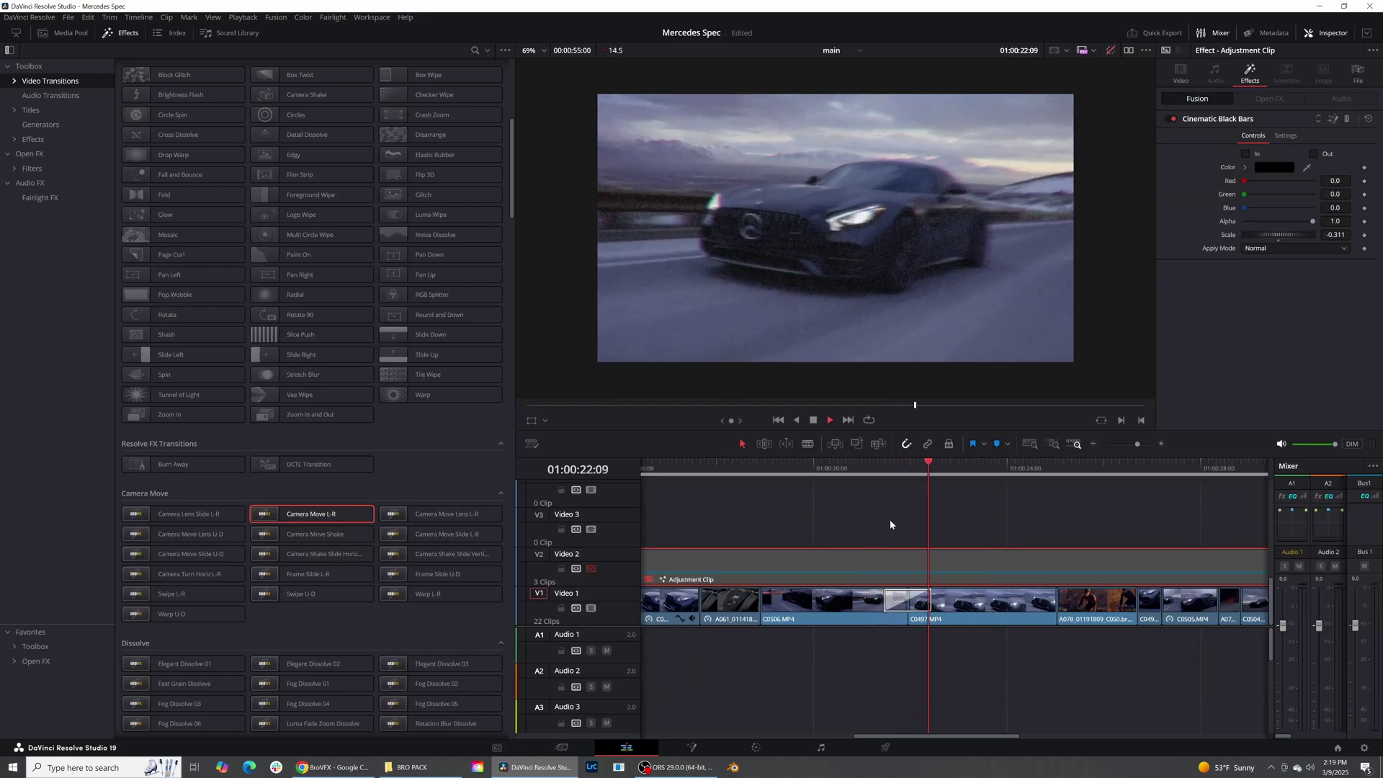
- Replace the Camera Move L-R transition between C0506.MP4 and C0497.MP4 with Zoom Best Power In-Our Target, with the playhead at 01:00:21:16
{"action": "left_click", "coordinate": [904, 514]}
{"action": "scroll", "coordinate": [356, 502], "scroll_direction": "down", "scroll_amount": 20}
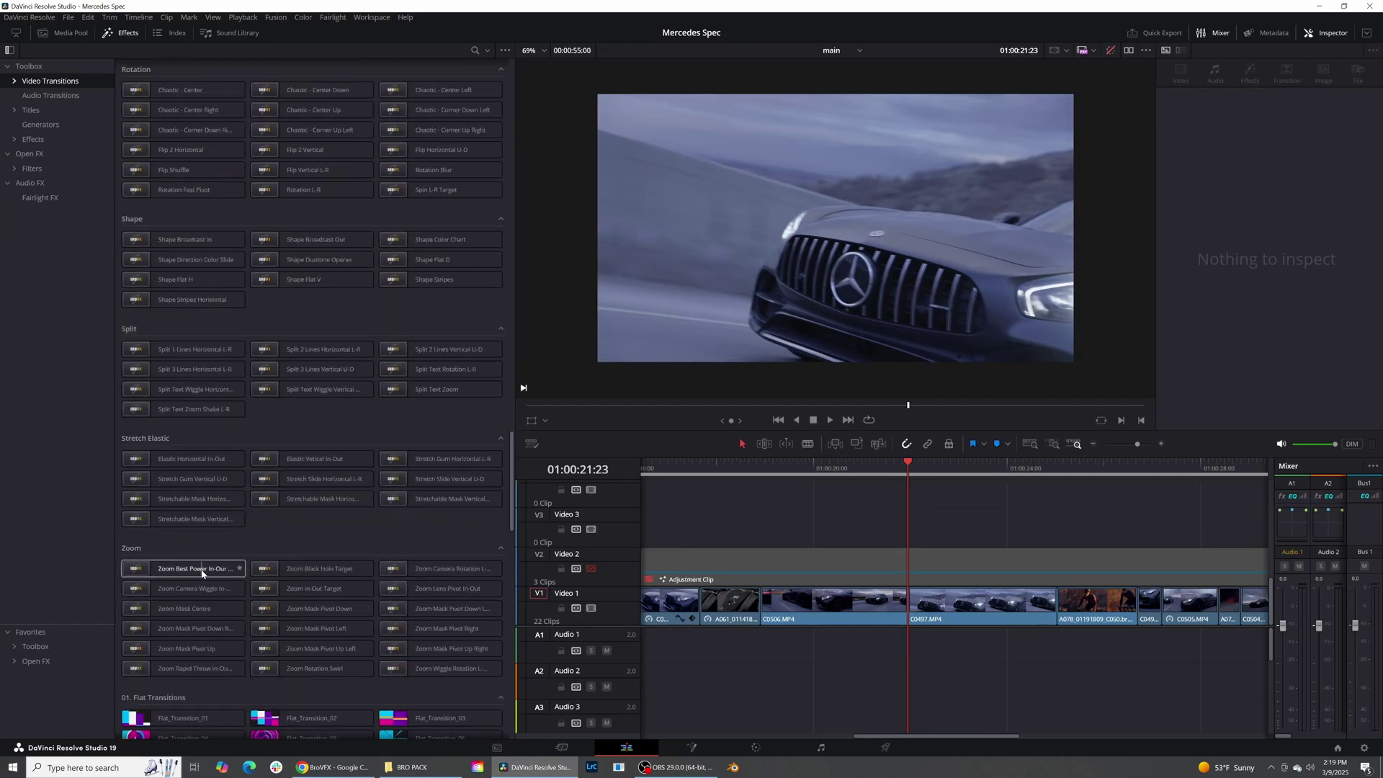
{"action": "left_click_drag", "start_coordinate": [195, 569], "coordinate": [906, 614]}
{"action": "left_click", "coordinate": [924, 606]}
{"action": "left_click", "coordinate": [894, 470]}
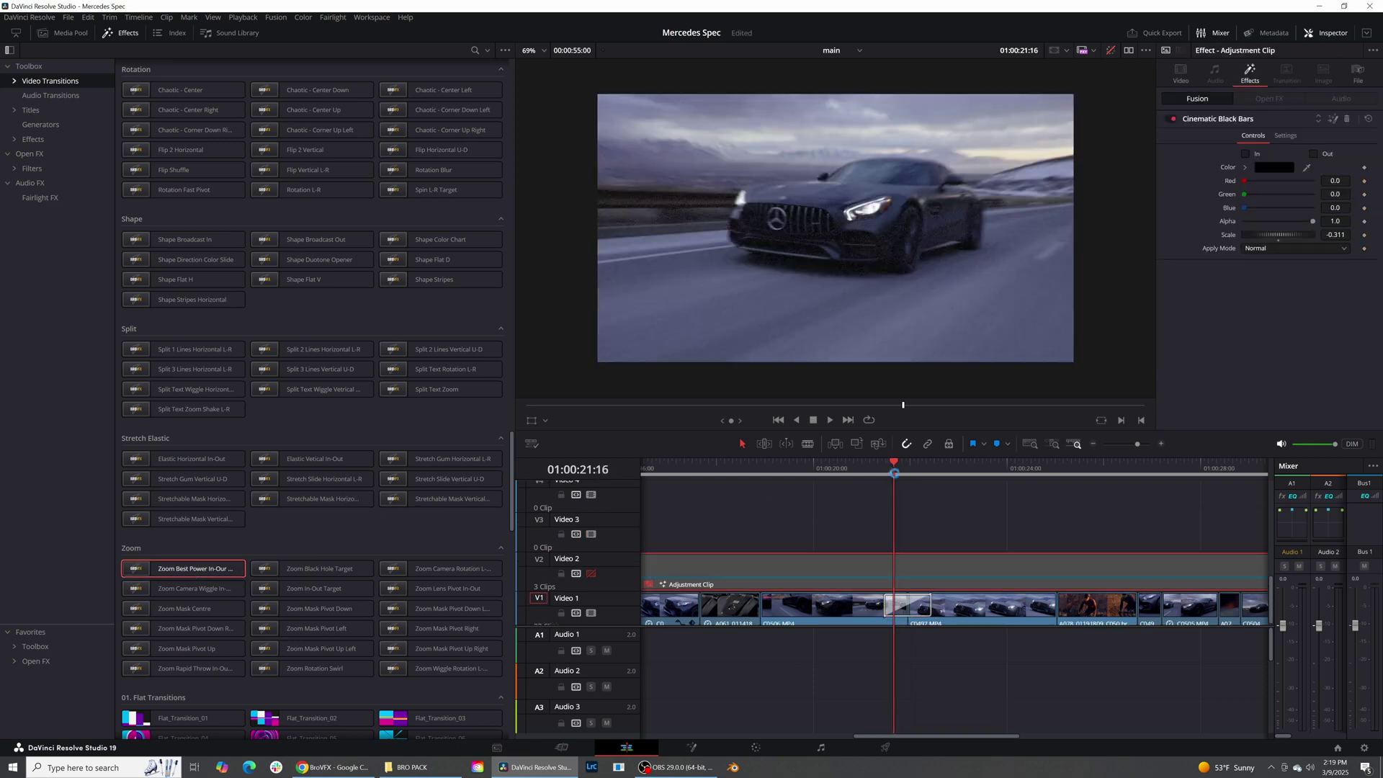
- Enable Target on the zoom transition and place its target on the car's grille at X 0.375, Y 0.532
{"action": "left_click", "coordinate": [913, 610]}
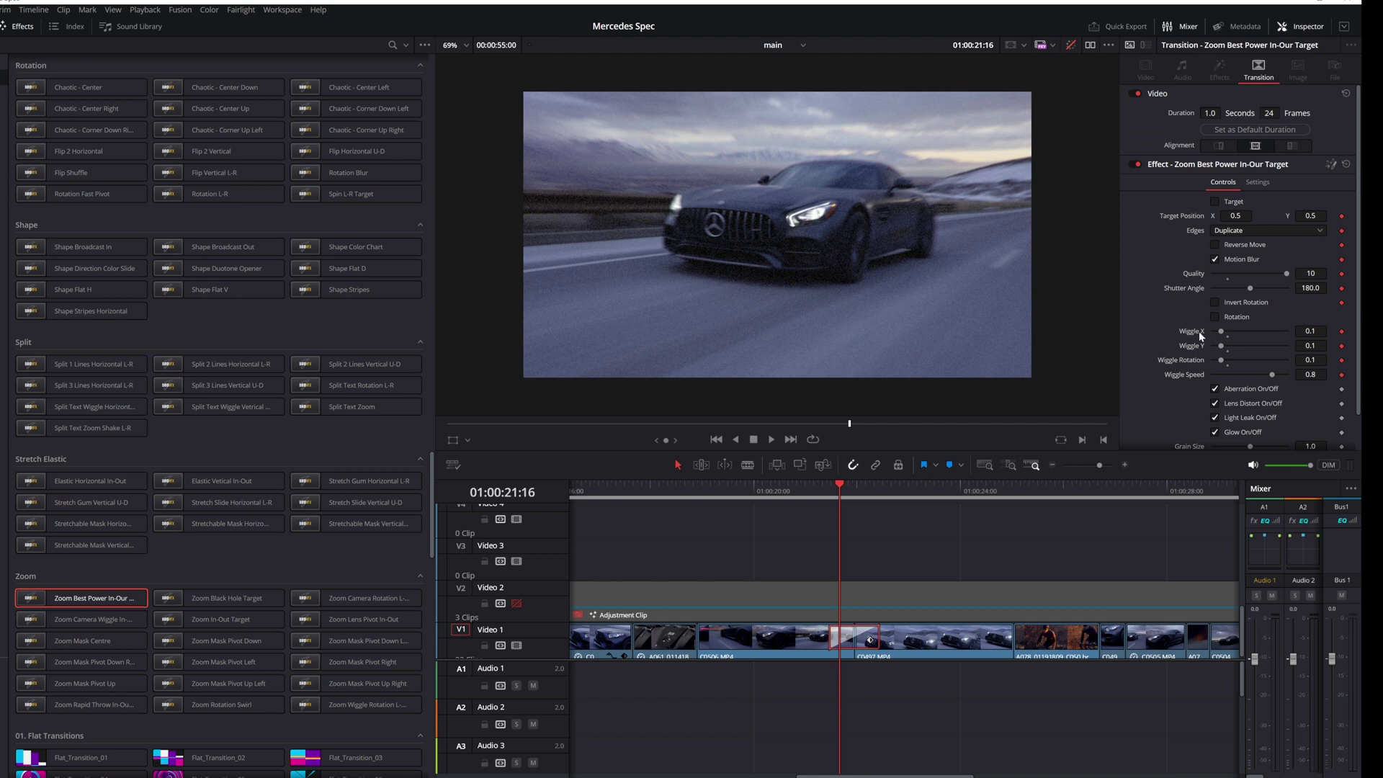
{"action": "scroll", "coordinate": [1232, 322], "scroll_direction": "down", "scroll_amount": 2}
{"action": "scroll", "coordinate": [1225, 323], "scroll_direction": "up", "scroll_amount": 2}
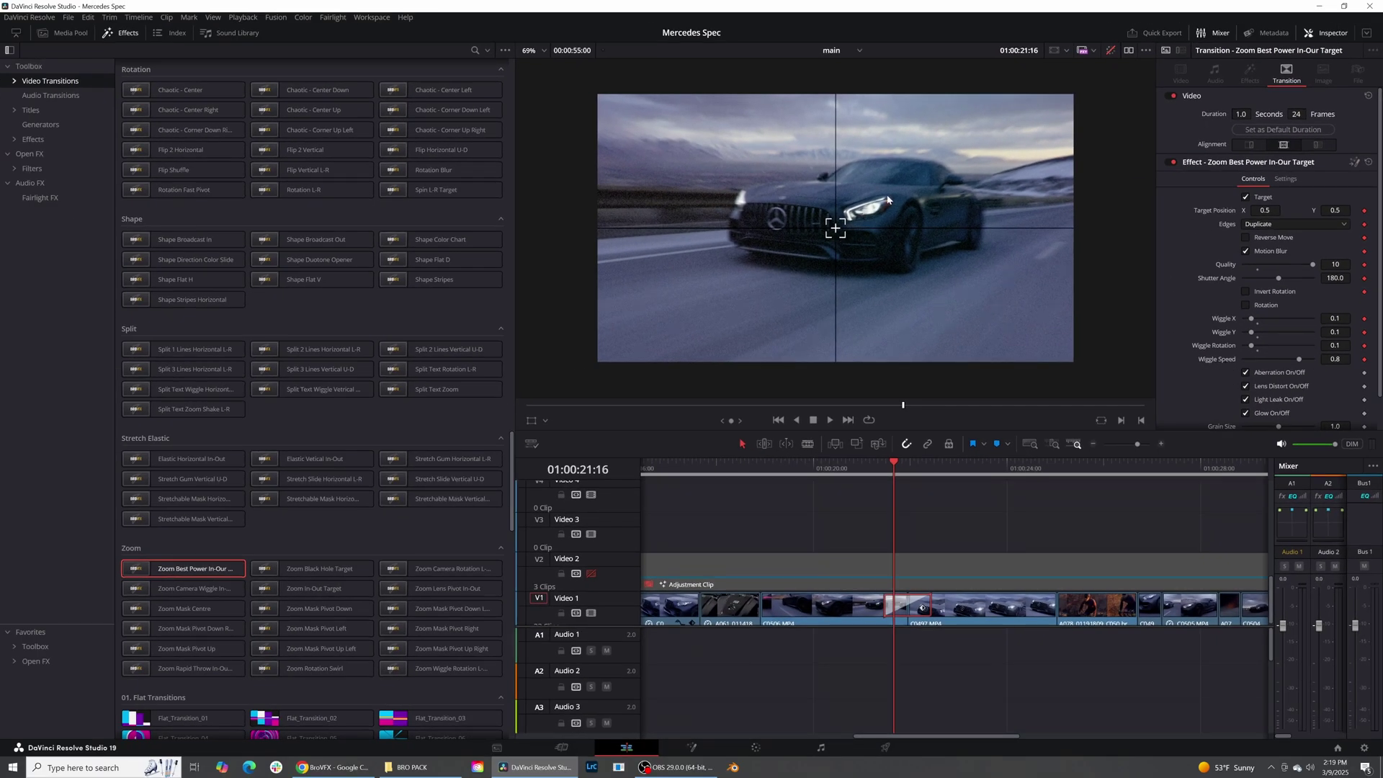
{"action": "key", "text": "Return"}
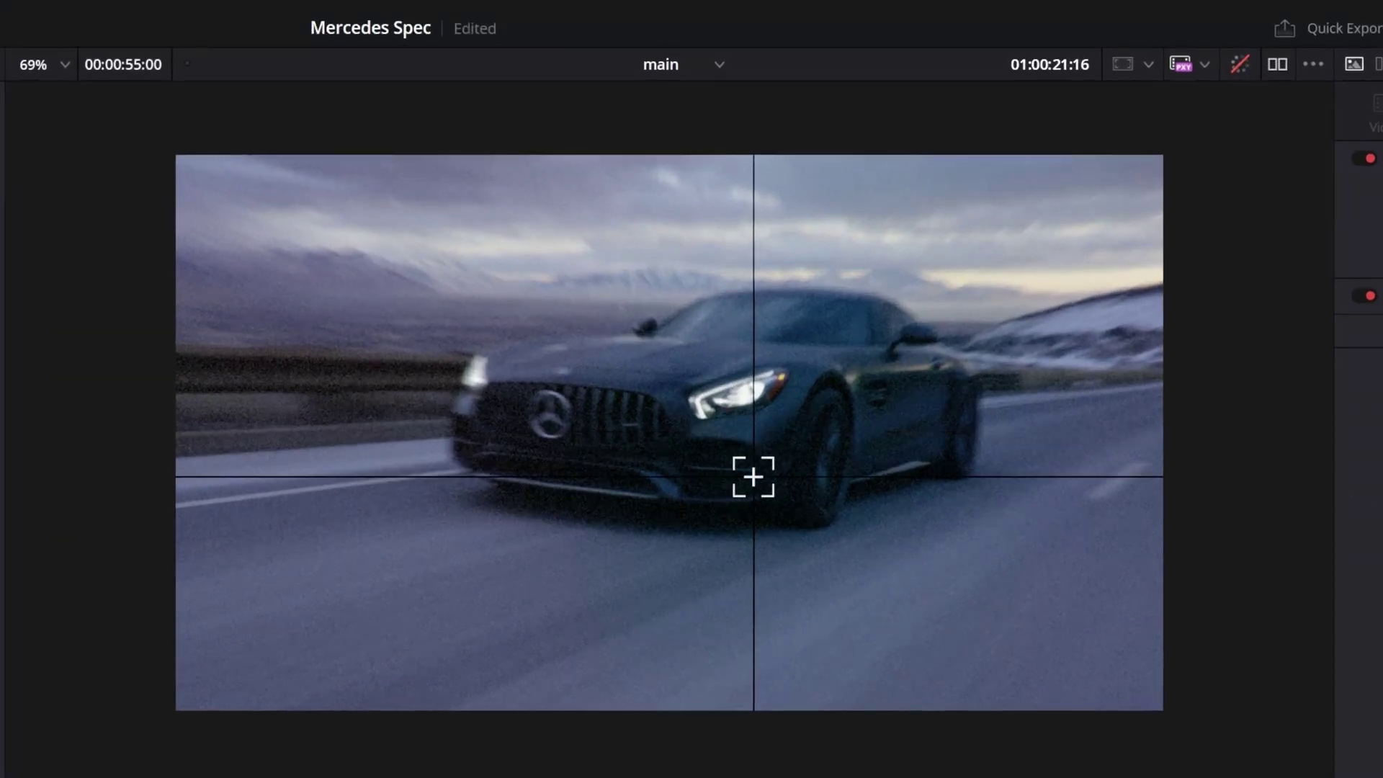
{"action": "key", "text": "Return"}
{"action": "left_click_drag", "start_coordinate": [1309, 239], "coordinate": [1279, 239]}
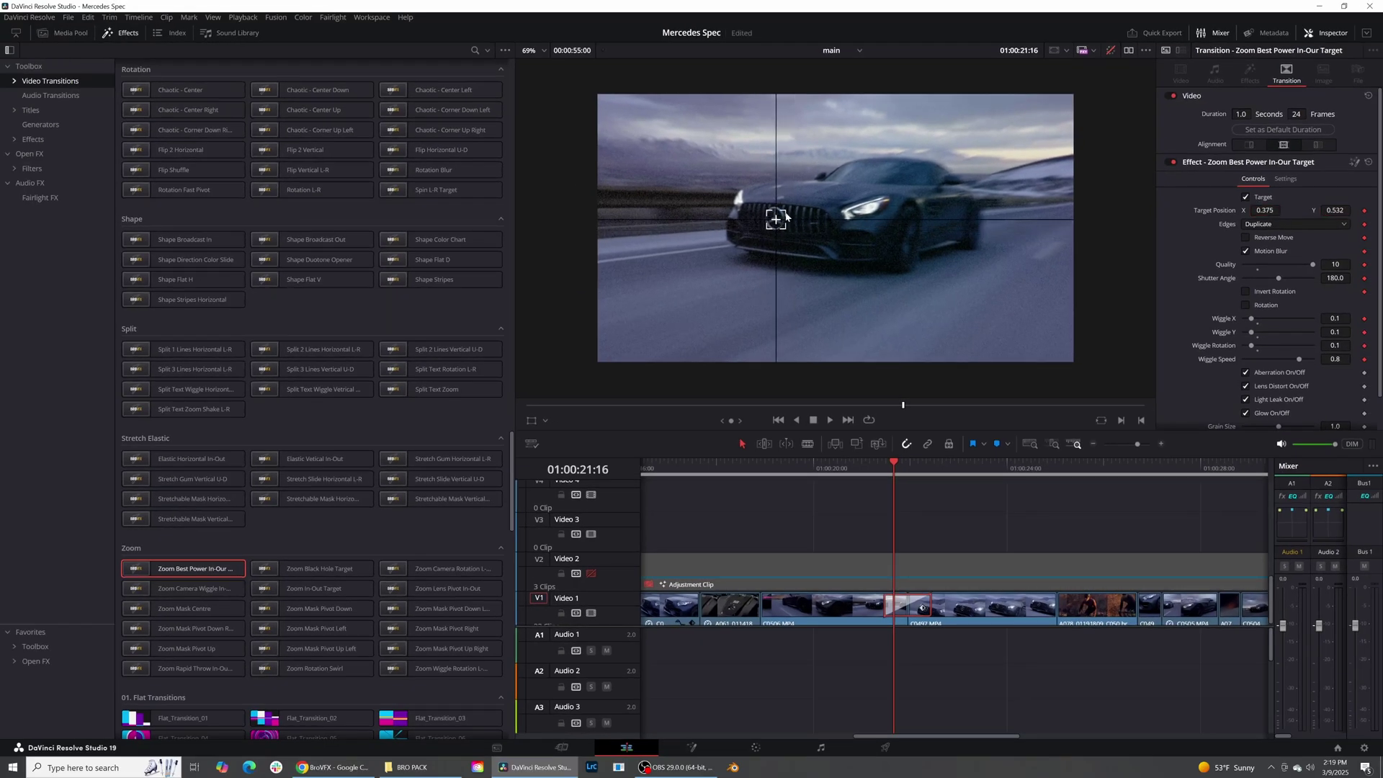
- Play back the zoom transition without its target guide, and remove it from the cut between C0506.MP4 and C0497.MP4
{"action": "left_click_drag", "start_coordinate": [998, 468], "coordinate": [908, 472]}
{"action": "left_click", "coordinate": [897, 606]}
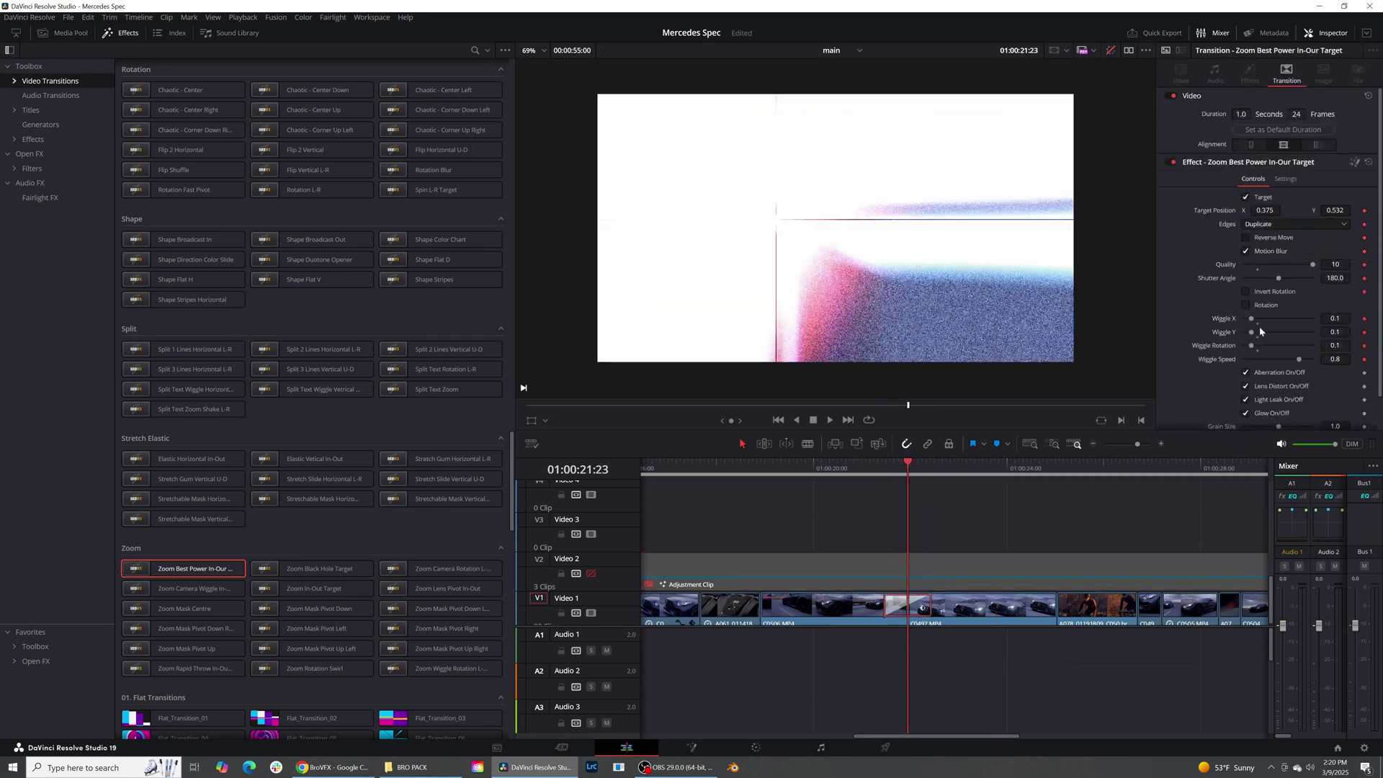
{"action": "left_click", "coordinate": [868, 469]}
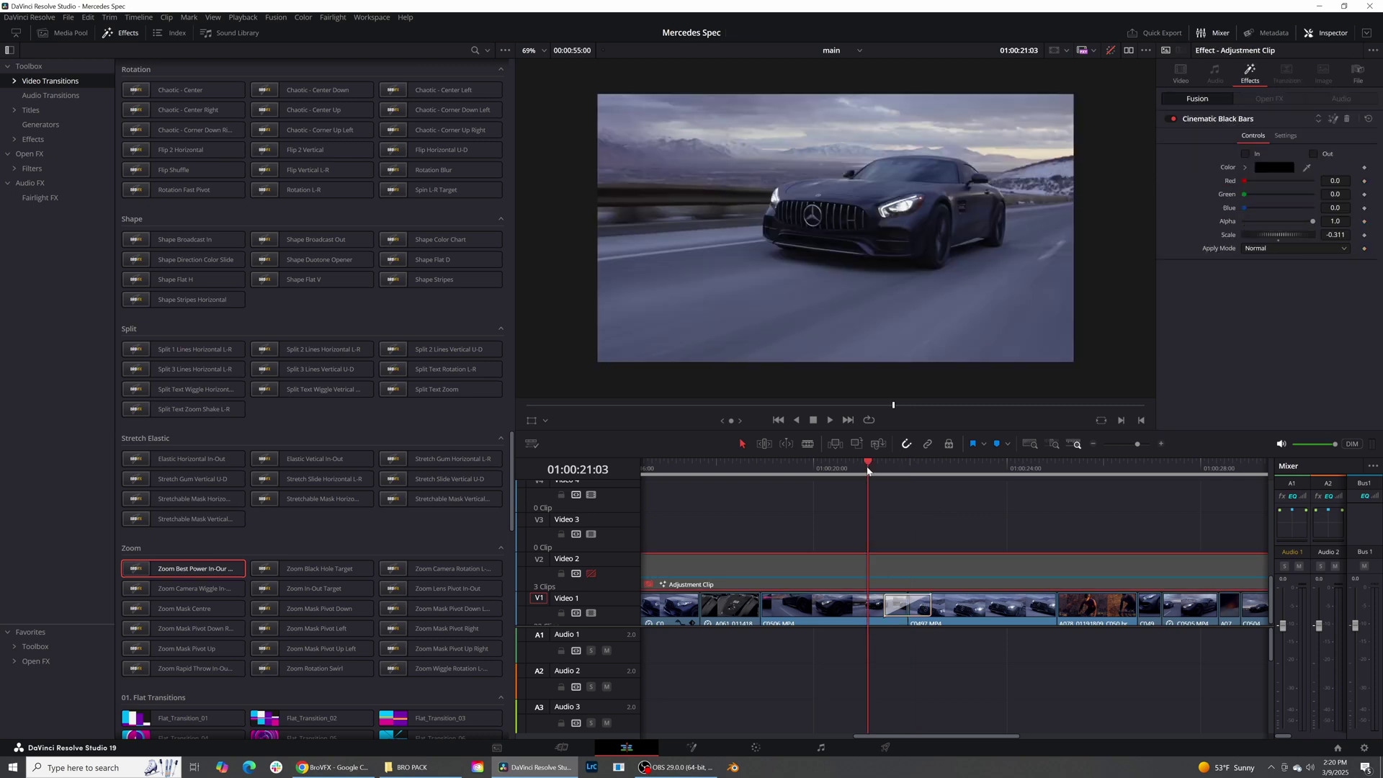
{"action": "key", "text": "space"}
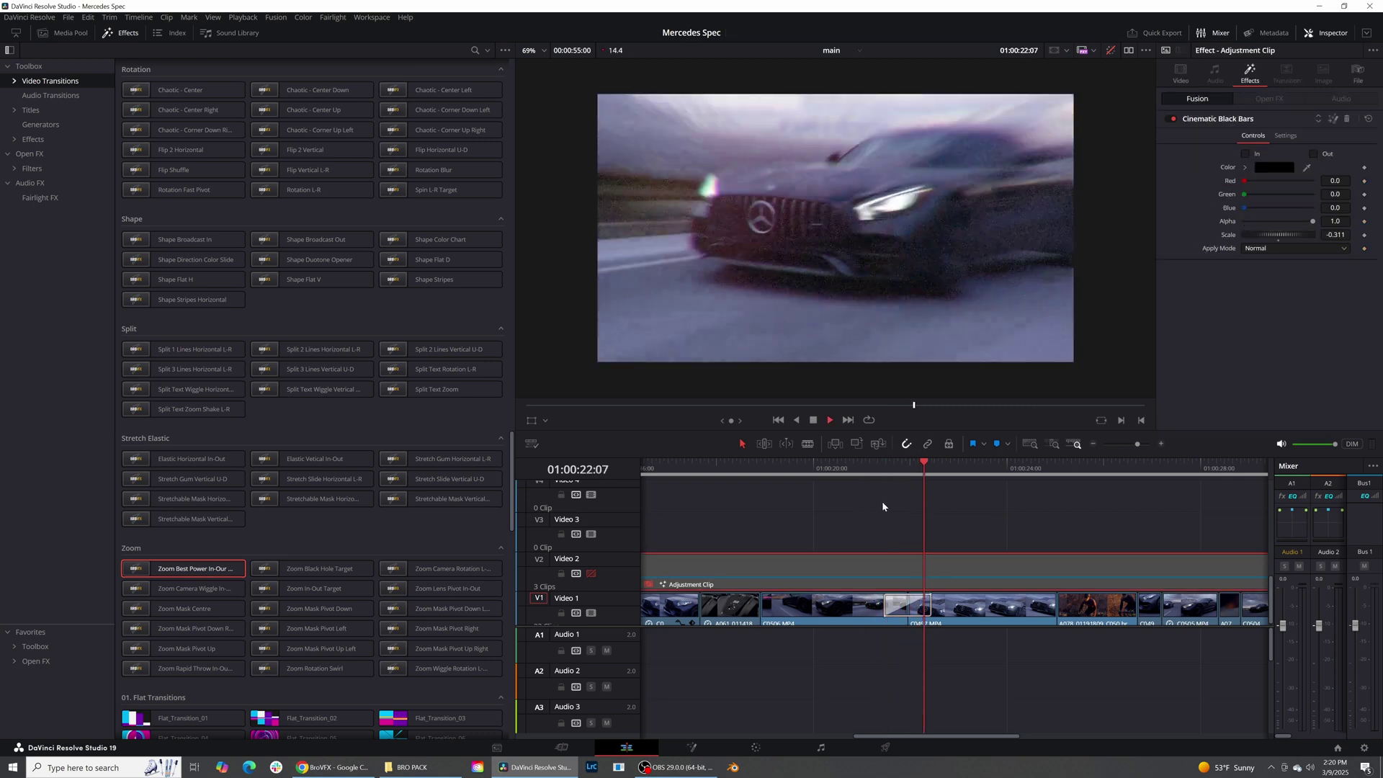
{"action": "left_click", "coordinate": [866, 469]}
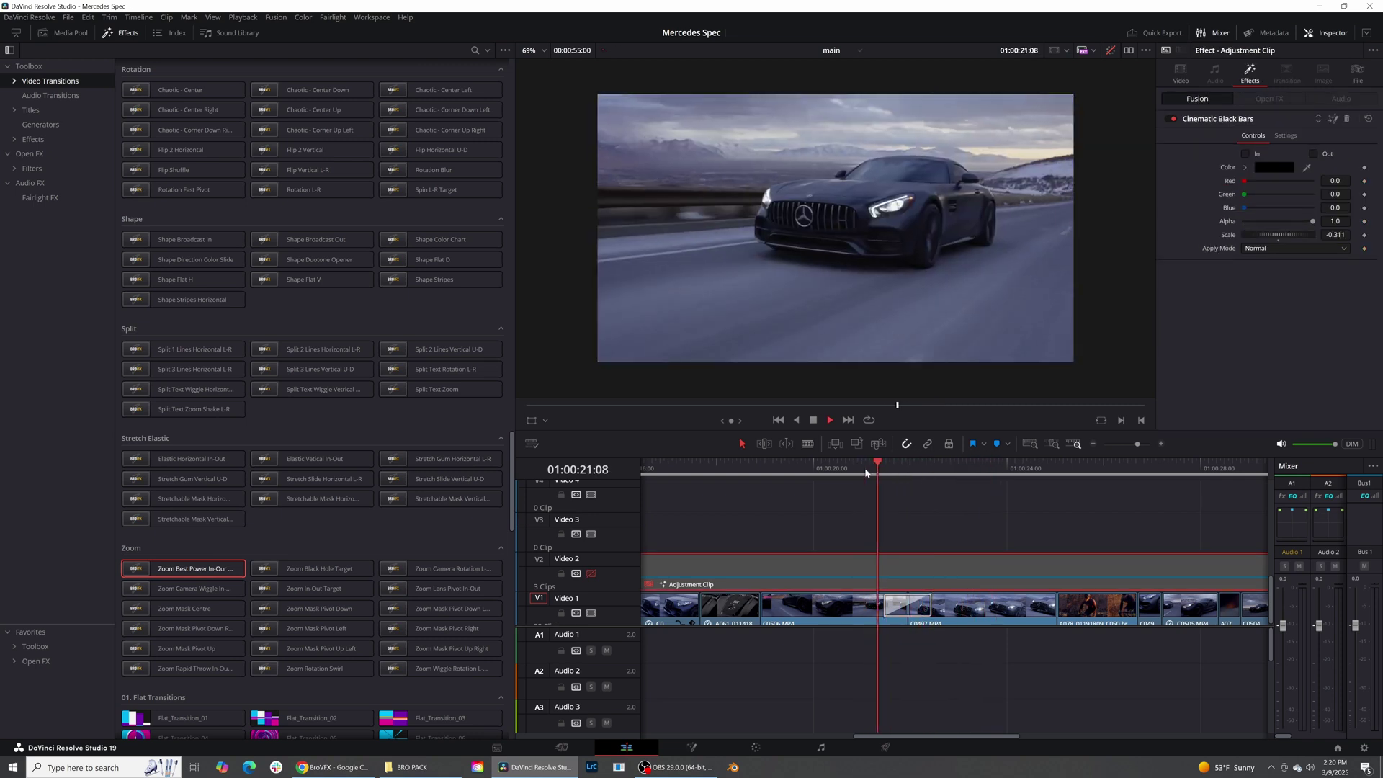
{"action": "left_click", "coordinate": [883, 469]}
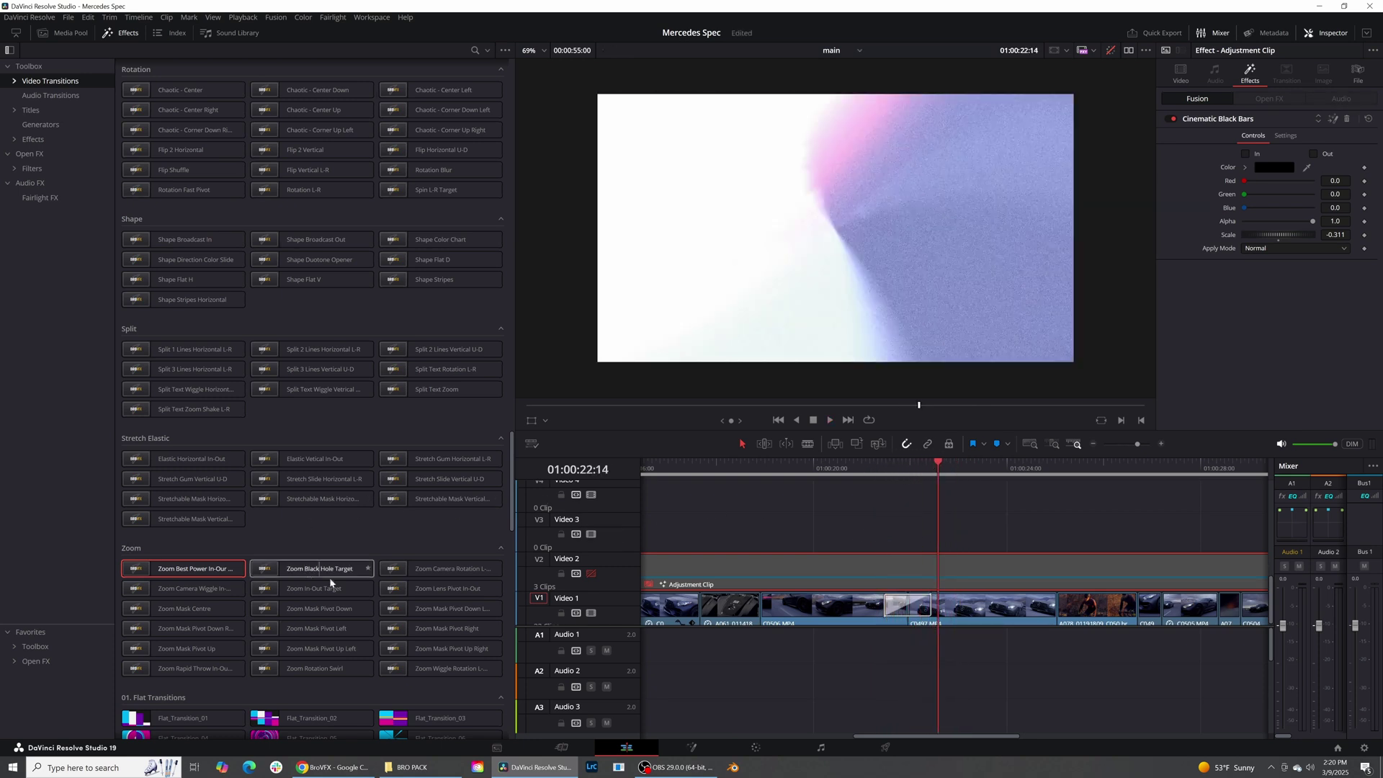
{"action": "left_click", "coordinate": [898, 612]}
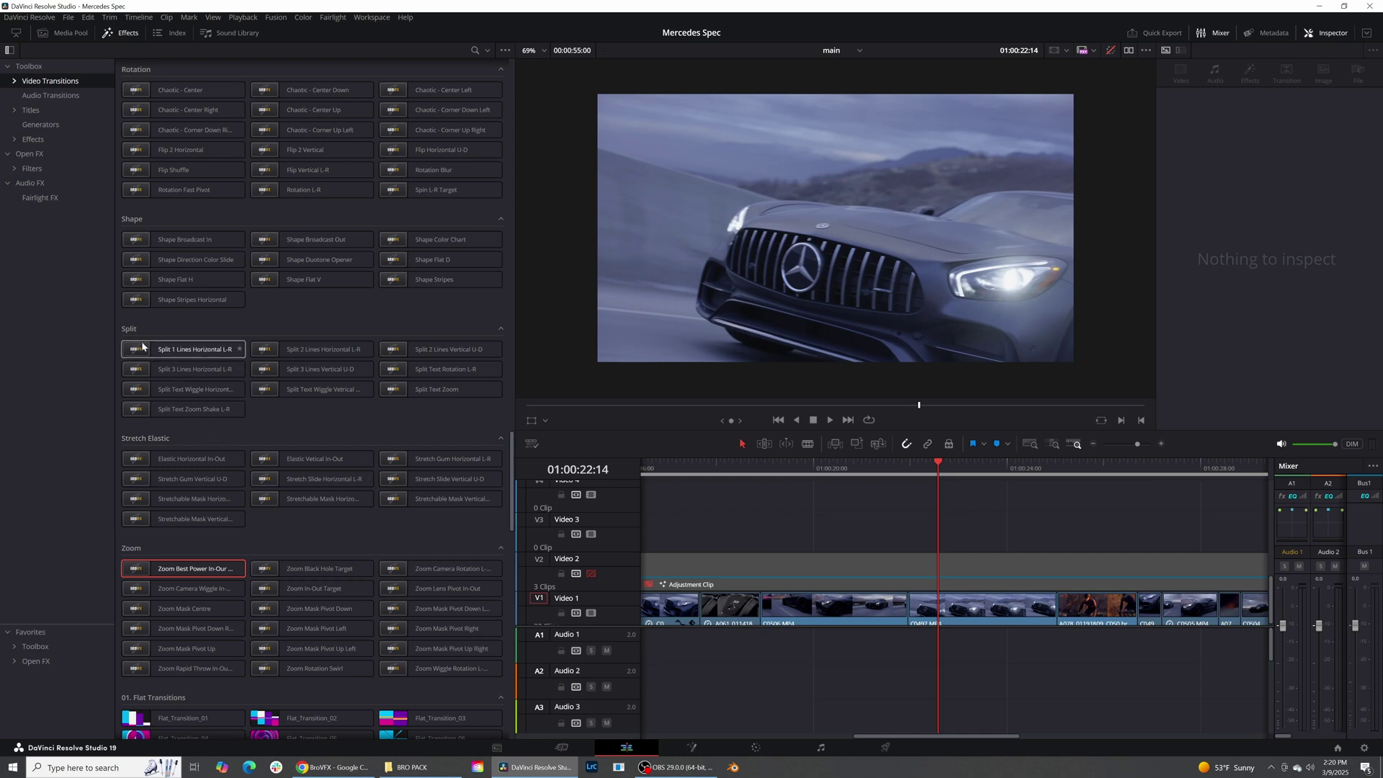
- Switch to the BroVFX website in Chrome and look over its products
{"action": "left_click", "coordinate": [333, 767]}
{"action": "mouse_move", "coordinate": [621, 368]}
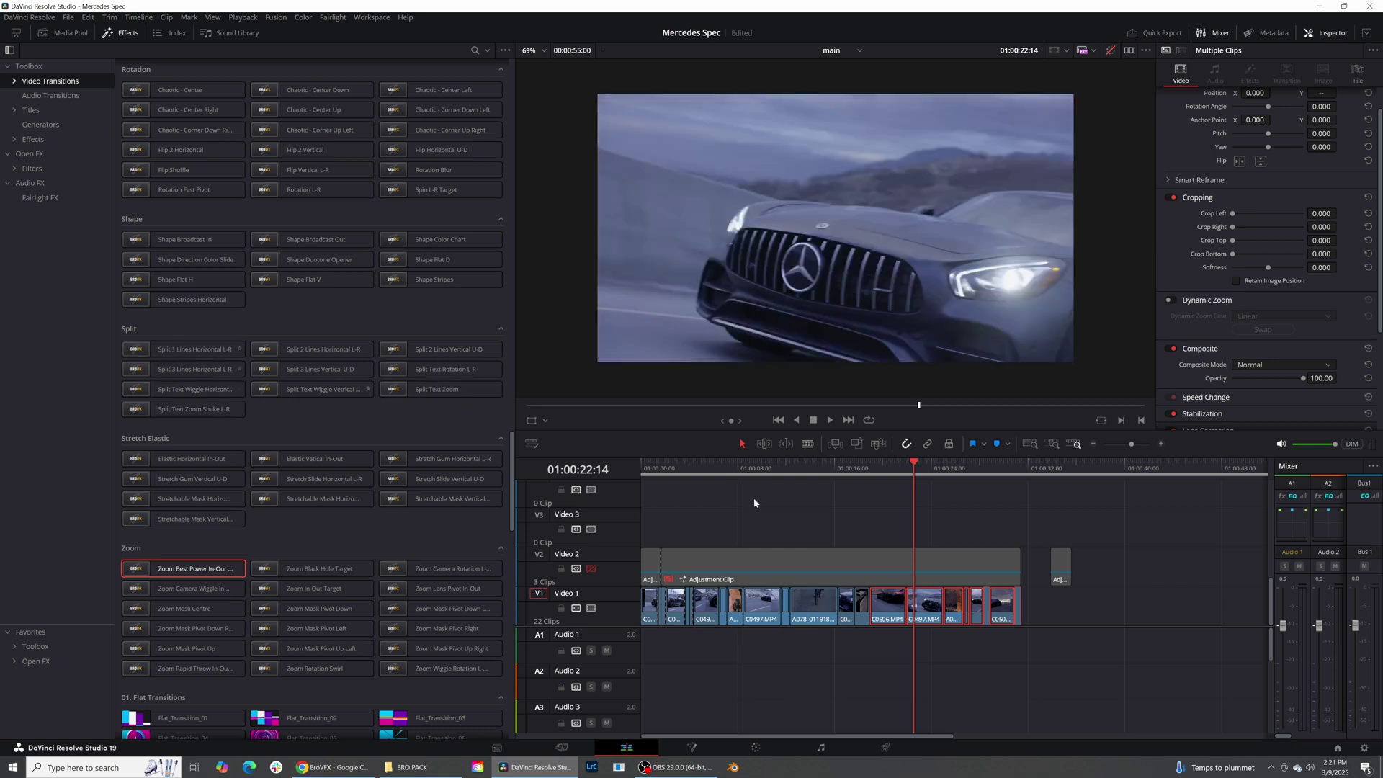
- Try the Split 1 Lines Horizontal L-R transition on the cut between C0506.MP4 and C0497.MP4 and play it back
{"action": "left_click", "coordinate": [938, 690]}
{"action": "scroll", "coordinate": [922, 668], "scroll_direction": "up", "scroll_amount": 3}
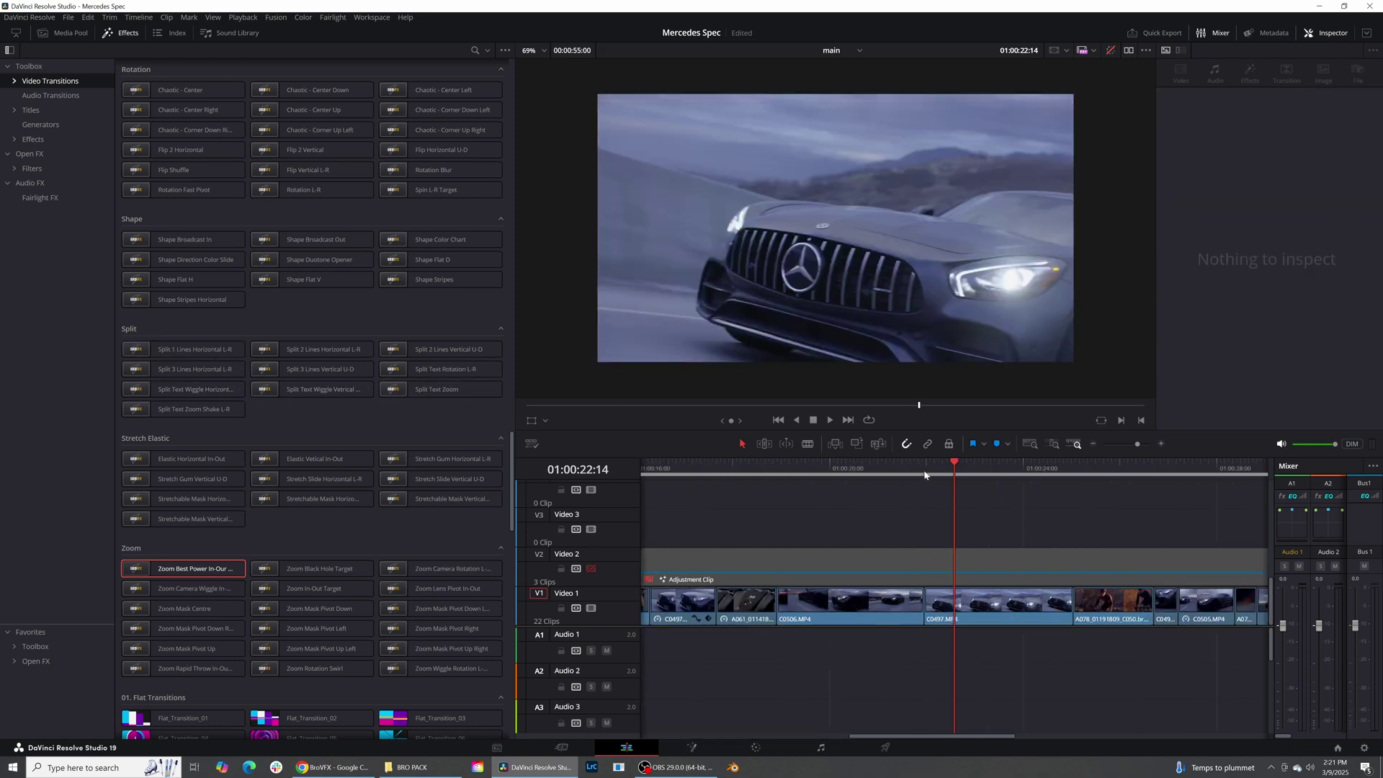
{"action": "left_click", "coordinate": [885, 488]}
{"action": "left_click_drag", "start_coordinate": [251, 348], "coordinate": [851, 585]}
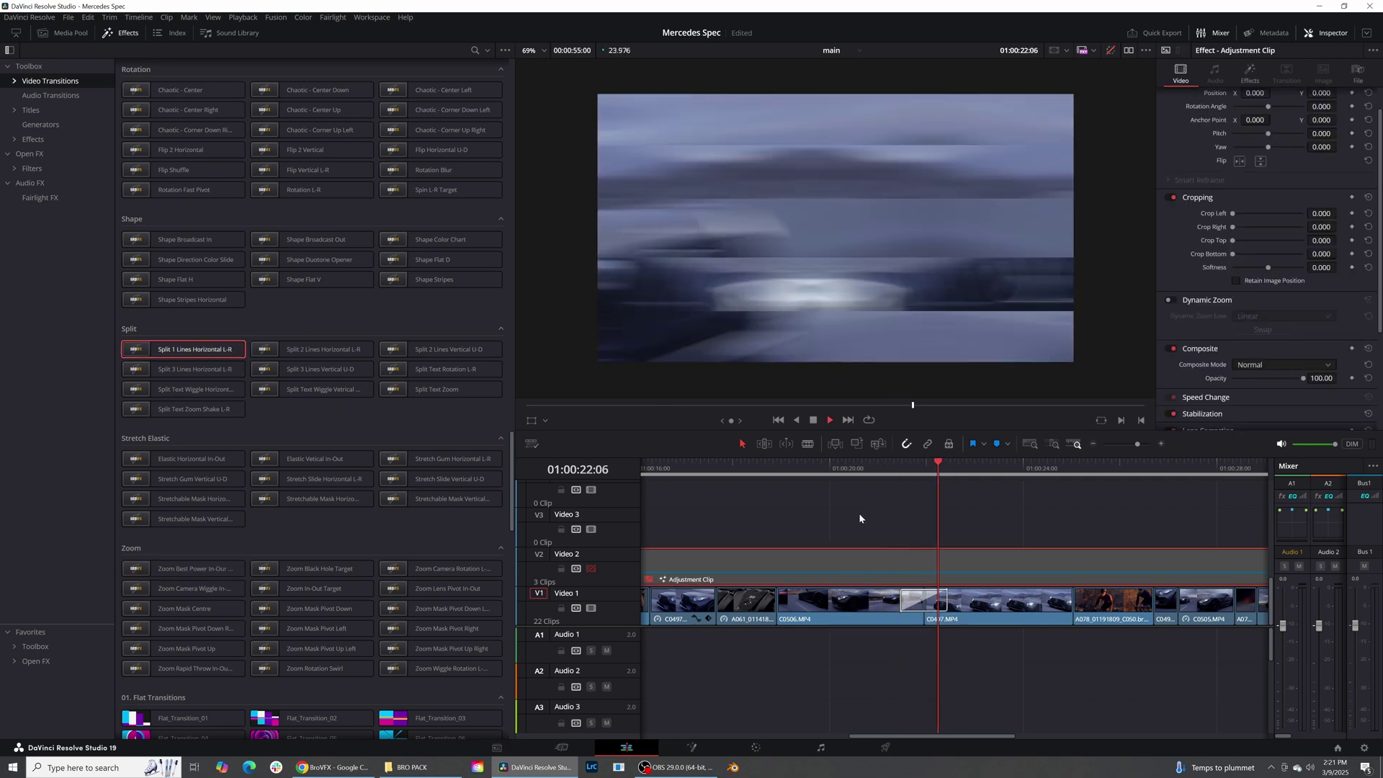
{"action": "key", "text": "space"}
- Try the Split 2 Lines Horizontal L-R and Split 3 Lines Vertical U-D transitions on the same cut and play them back
{"action": "left_click_drag", "start_coordinate": [366, 351], "coordinate": [926, 605]}
{"action": "left_click", "coordinate": [882, 467]}
{"action": "key", "text": "space"}
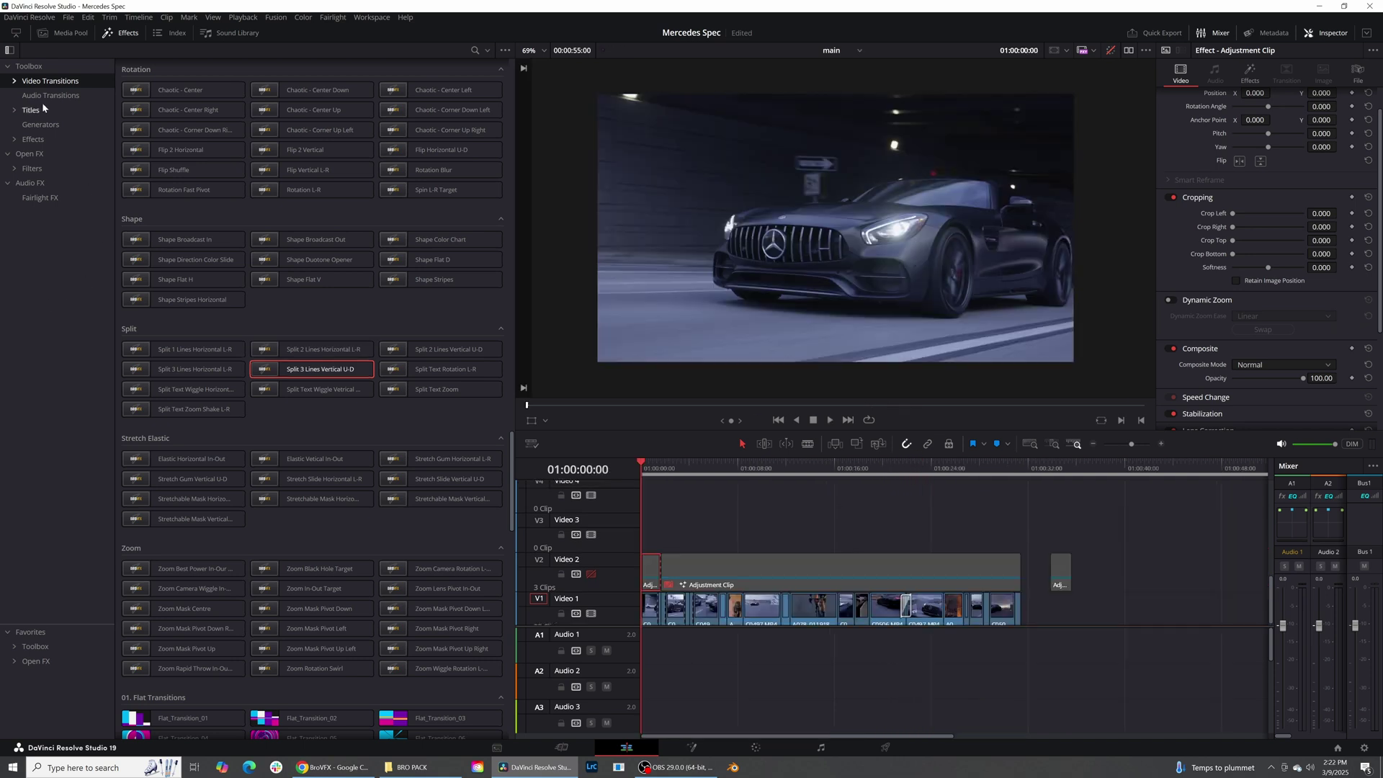
- Add a Title Fade reading THE MERCEDES on Video 3 at the start of the timeline and play it back
{"action": "left_click", "coordinate": [39, 110]}
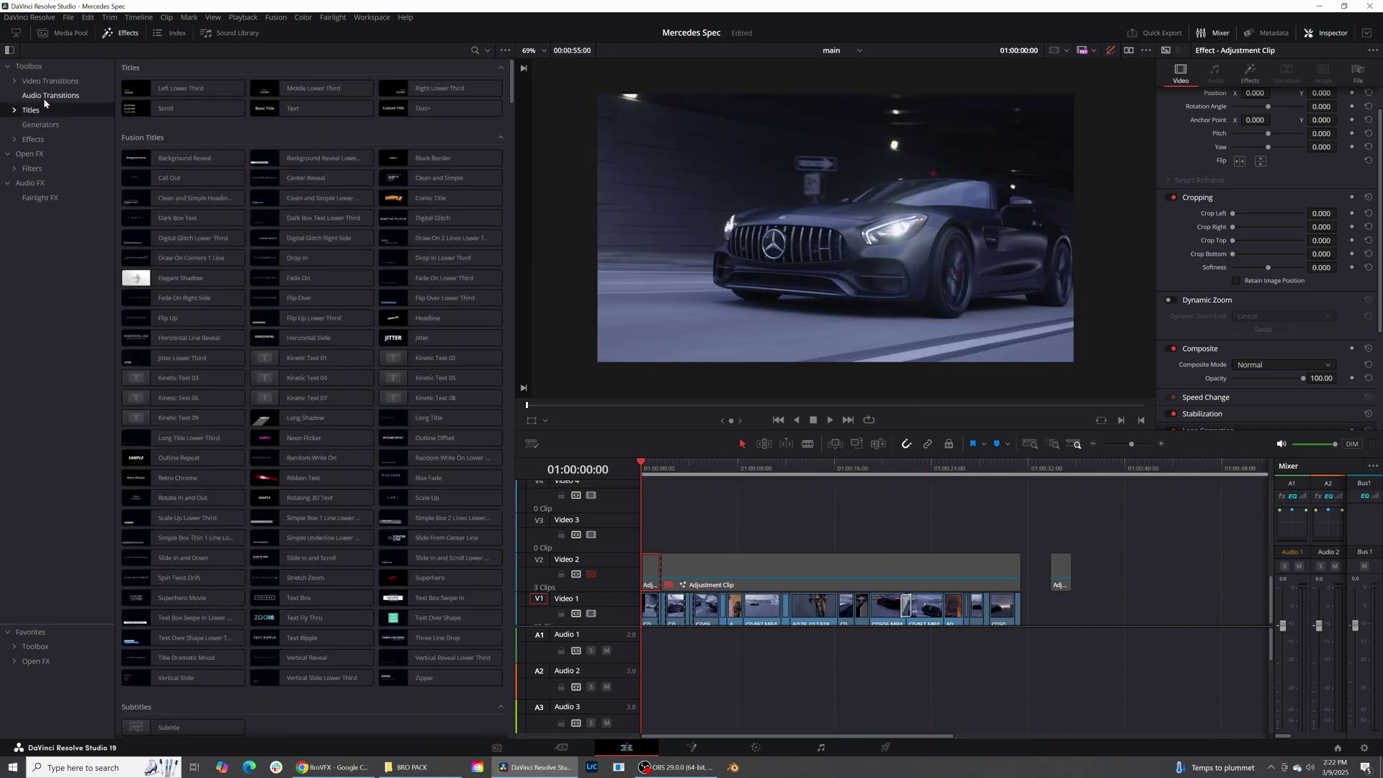
{"action": "scroll", "coordinate": [356, 198], "scroll_direction": "down", "scroll_amount": 15}
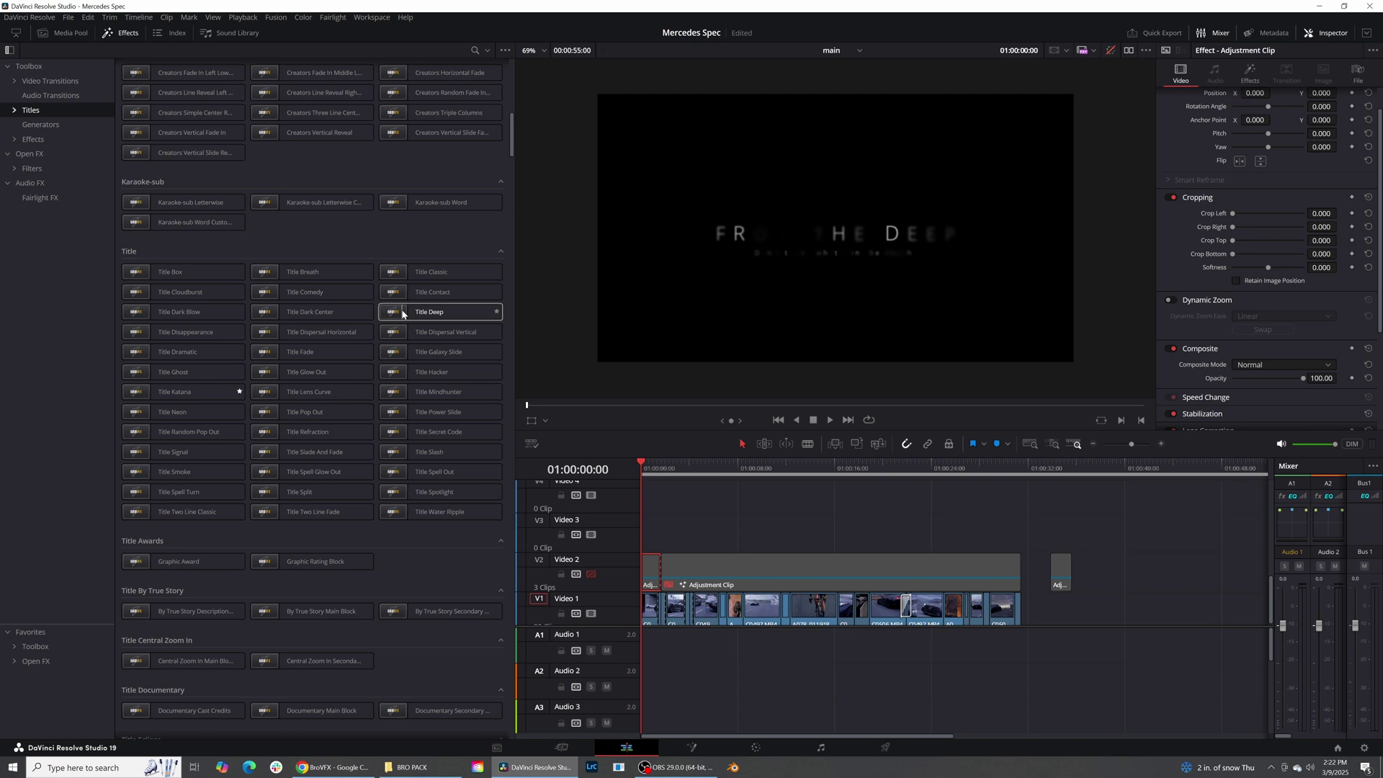
{"action": "left_click_drag", "start_coordinate": [312, 351], "coordinate": [635, 538]}
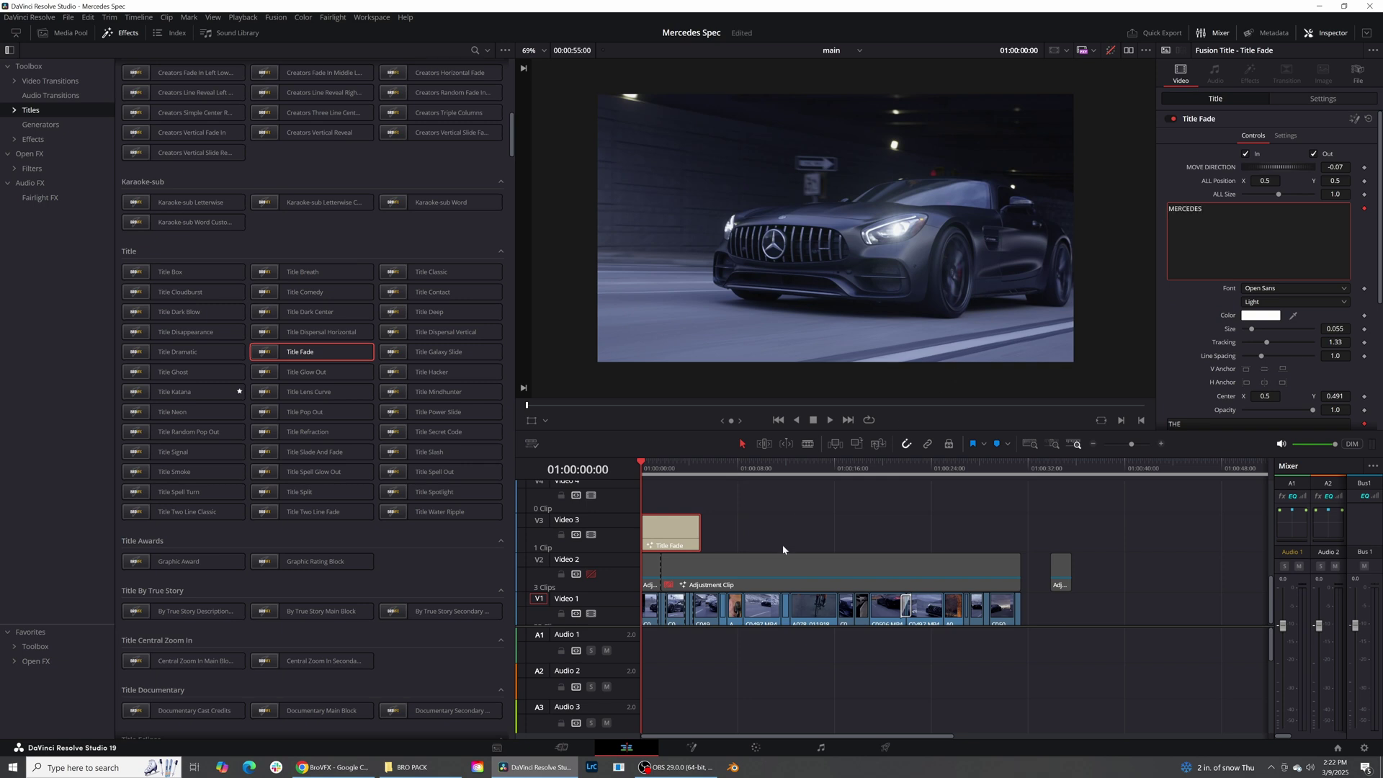
{"action": "key", "text": "space"}
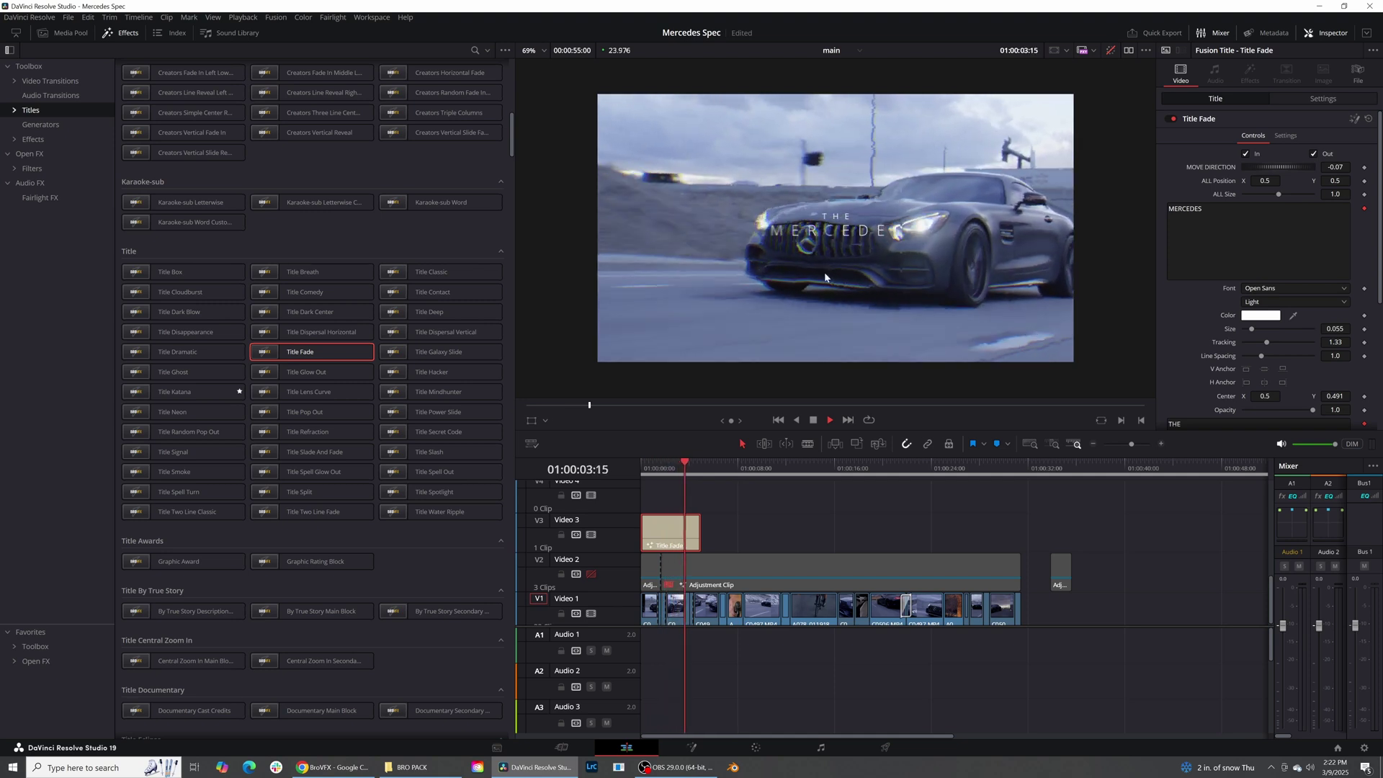
{"action": "left_click", "coordinate": [814, 565]}
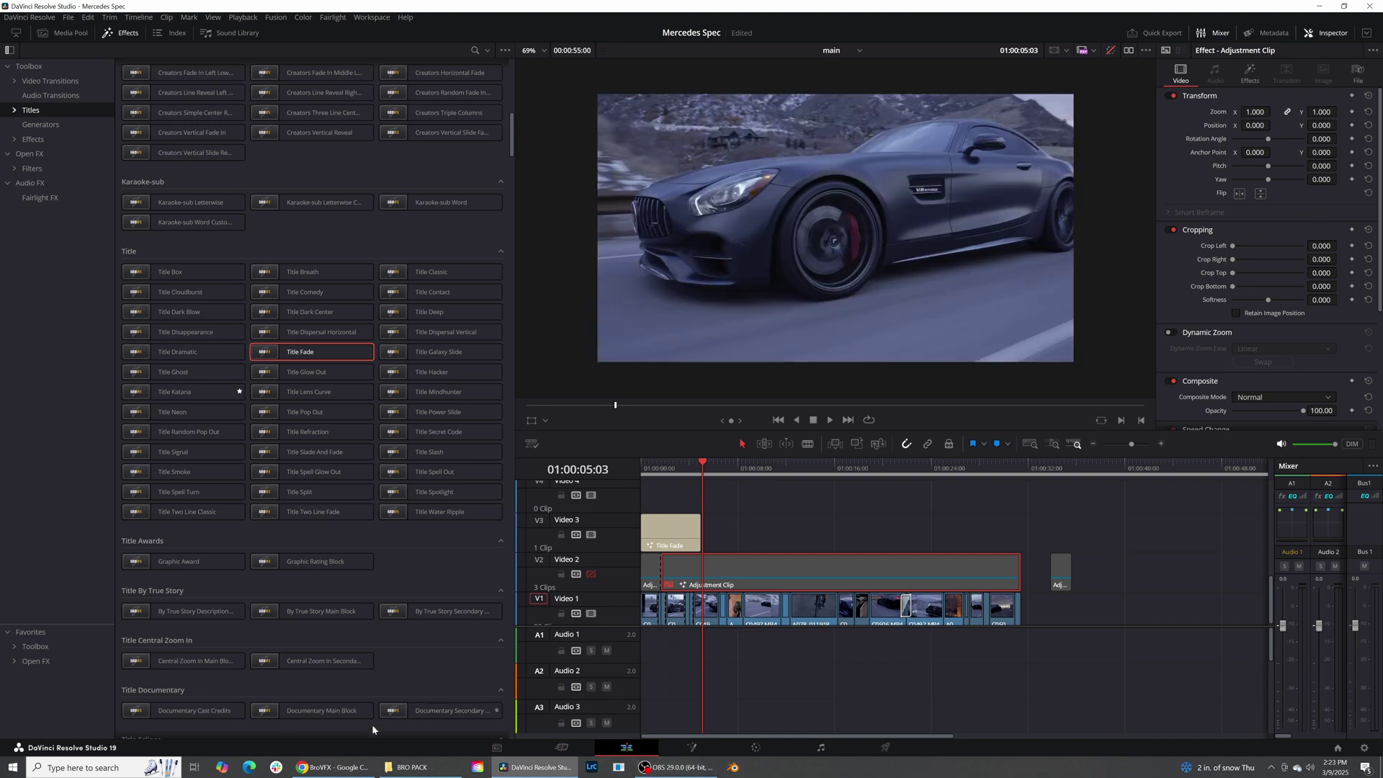
- Switch to the BroVFX products page in Chrome, filter it to Titles and preview the Movie Title Builder pack
{"action": "left_click", "coordinate": [352, 767]}
{"action": "scroll", "coordinate": [713, 274], "scroll_direction": "up", "scroll_amount": 4}
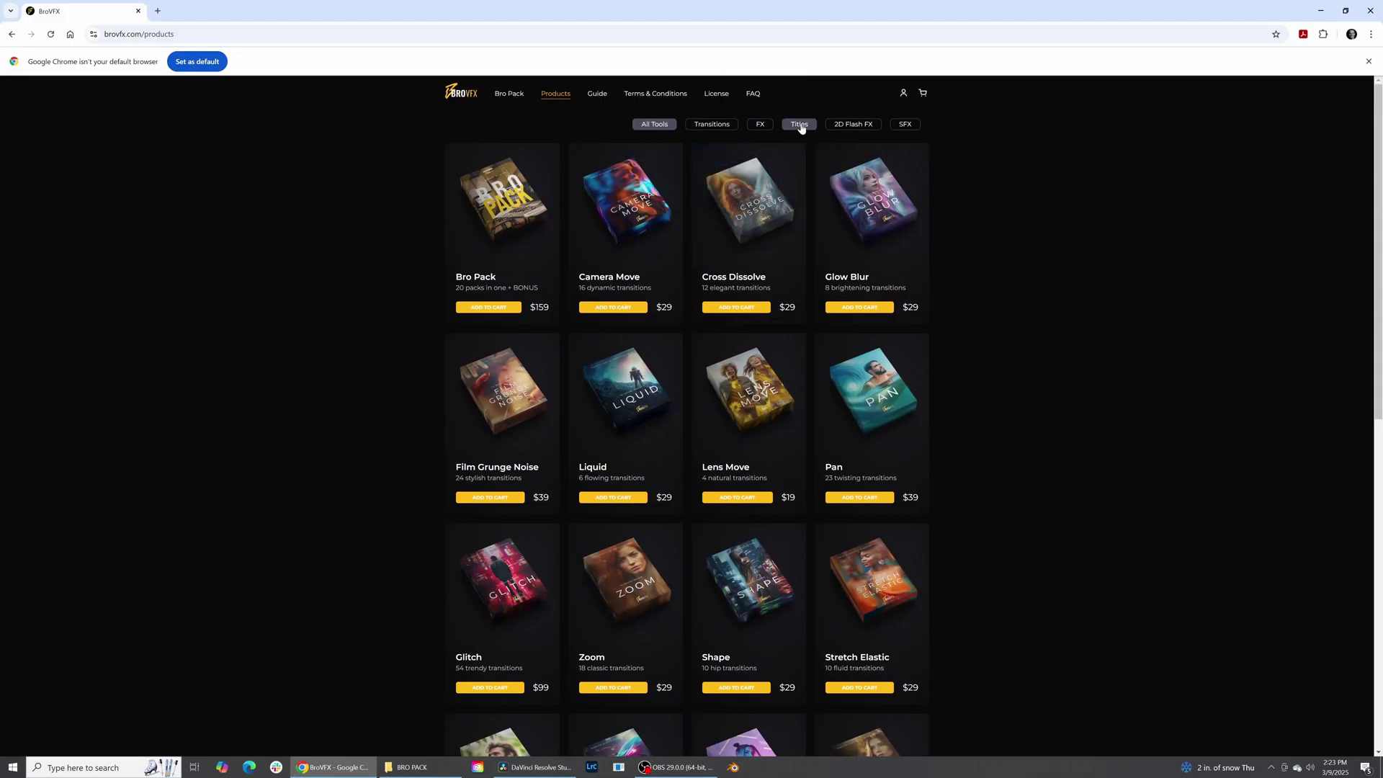
{"action": "left_click", "coordinate": [800, 126]}
{"action": "mouse_move", "coordinate": [636, 206]}
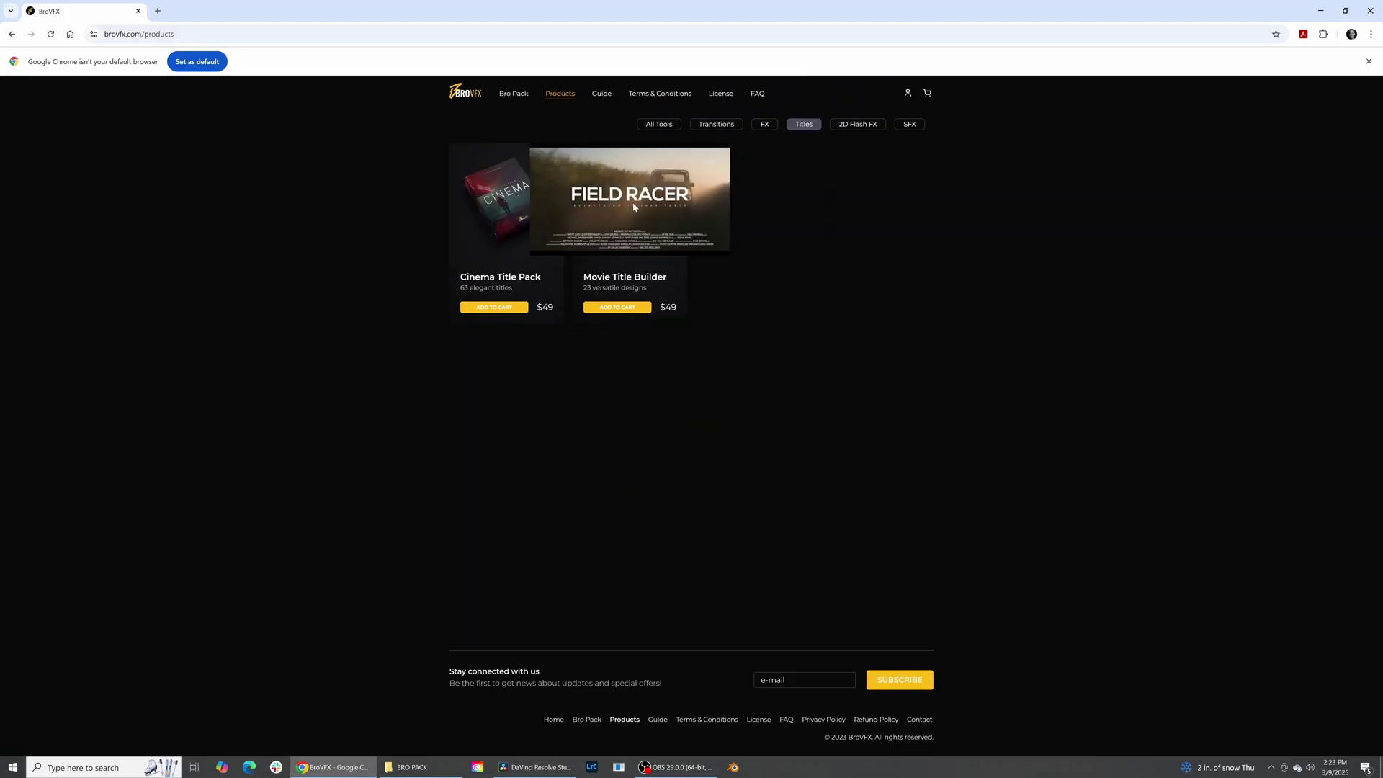